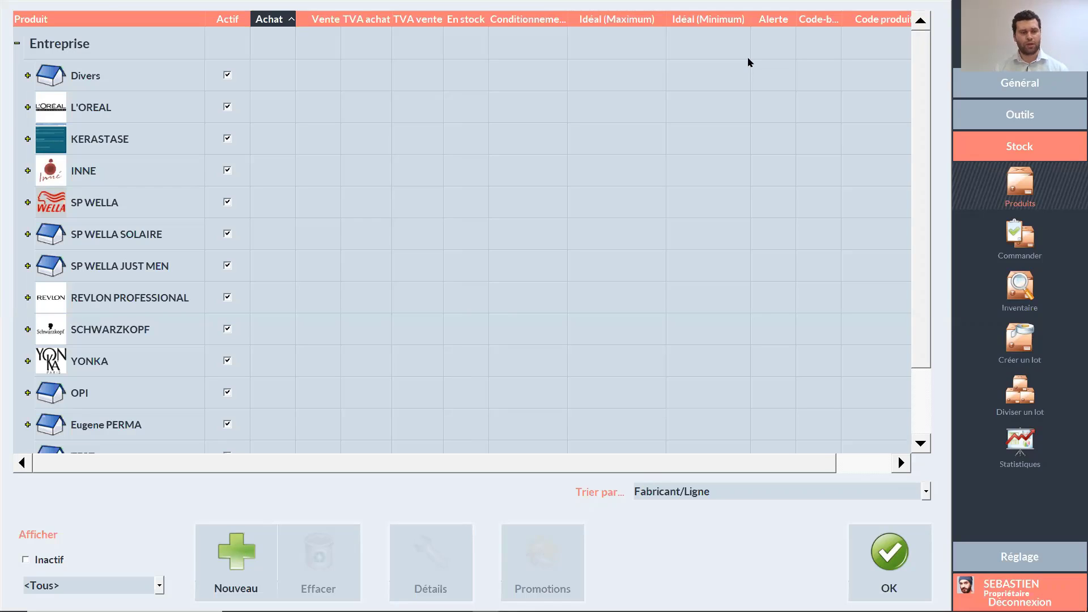
# Step: Expand the KERASTASE brand's NUTRITIVE line and examine the stock and alert levels of its BAIN products
pyautogui.click(27, 139)
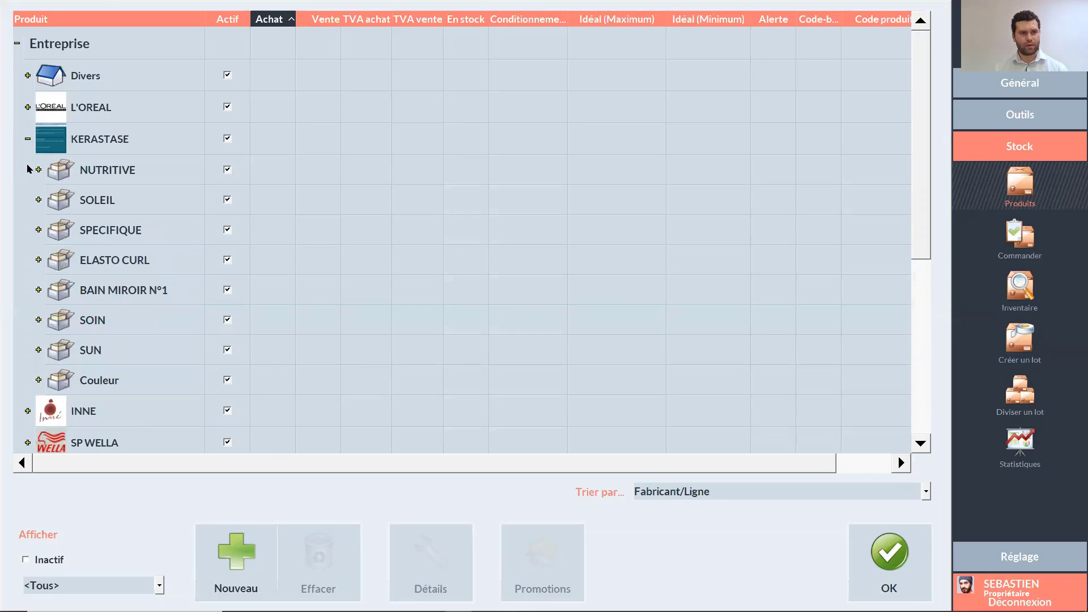
pyautogui.click(39, 170)
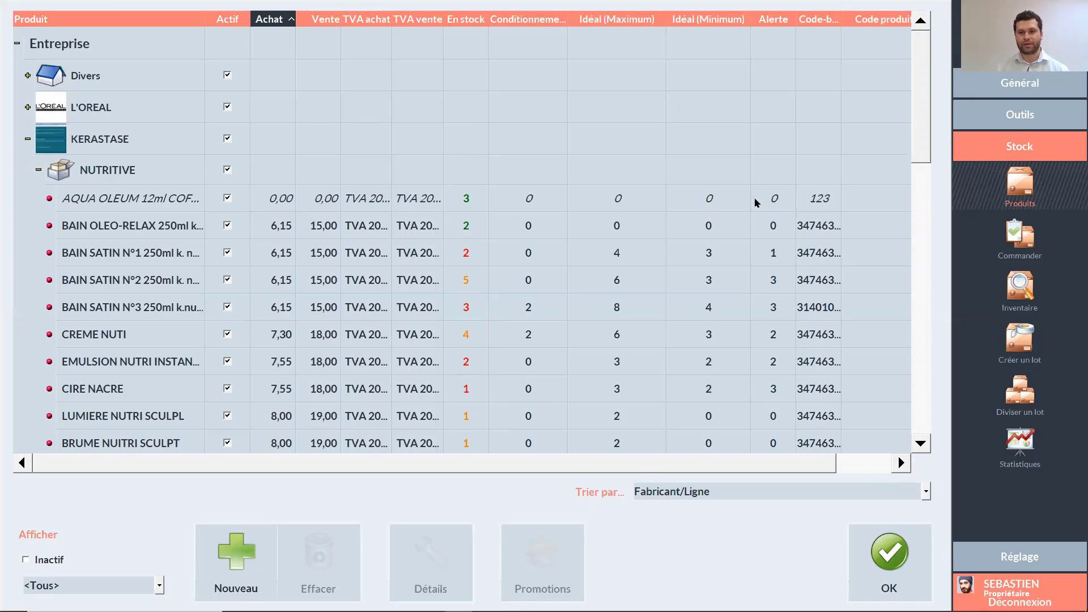
pyautogui.click(777, 208)
pyautogui.click(768, 238)
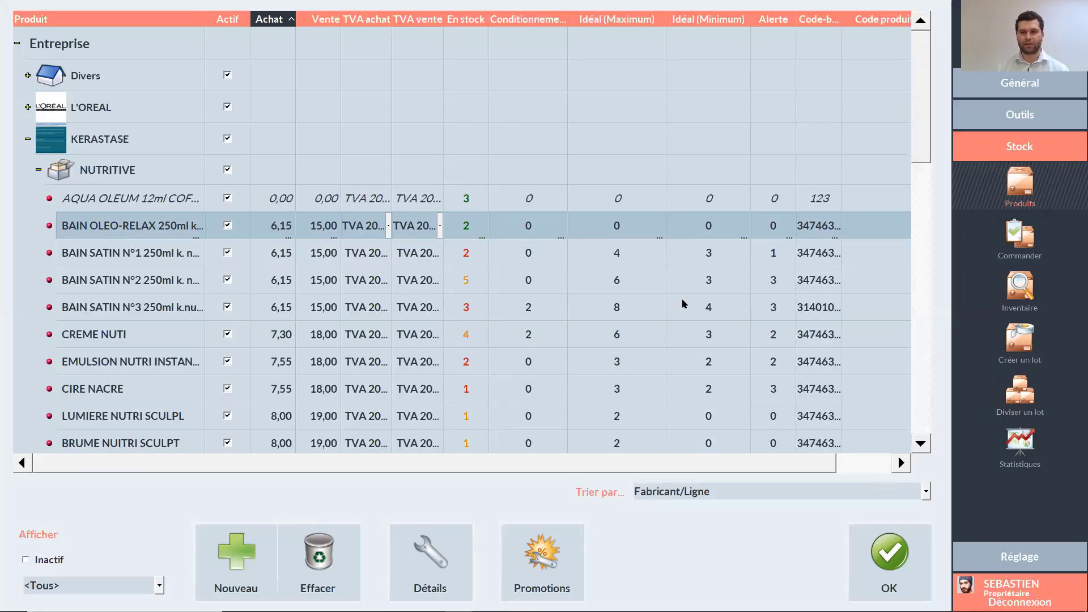
pyautogui.click(775, 255)
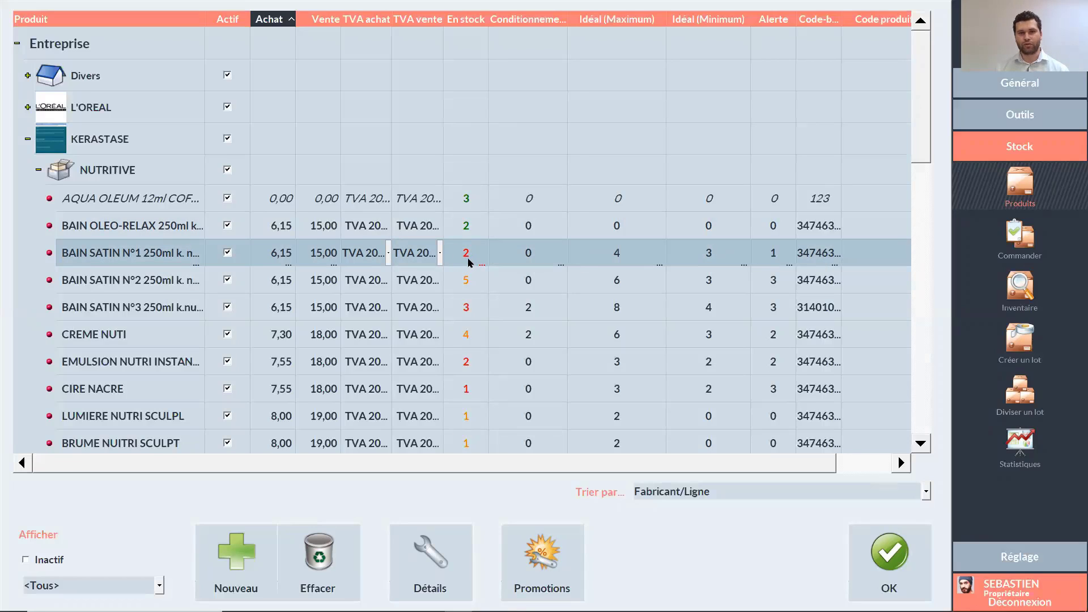
pyautogui.click(765, 254)
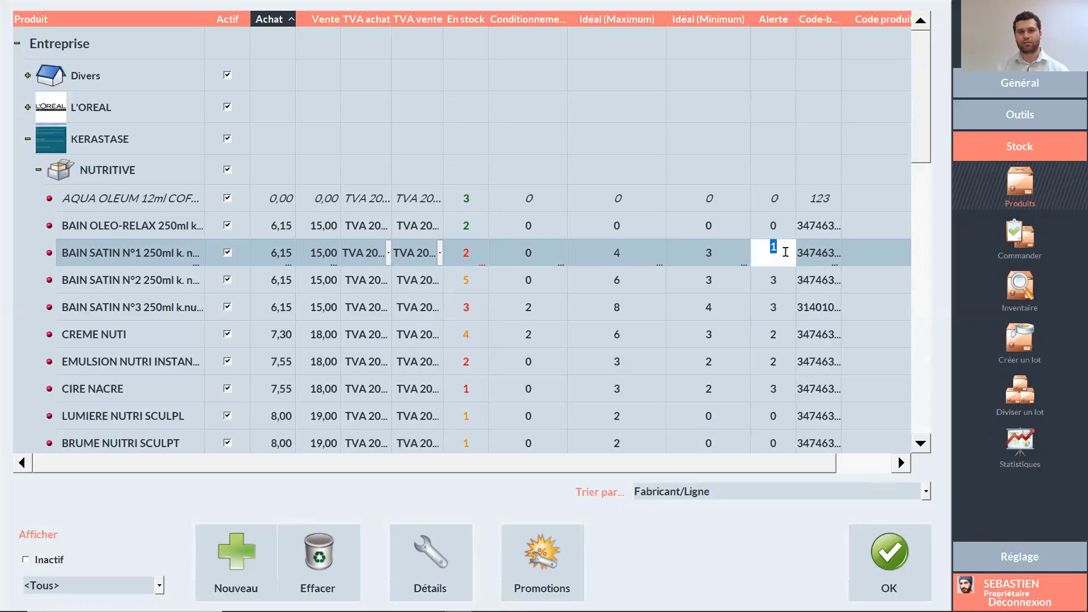
pyautogui.click(782, 284)
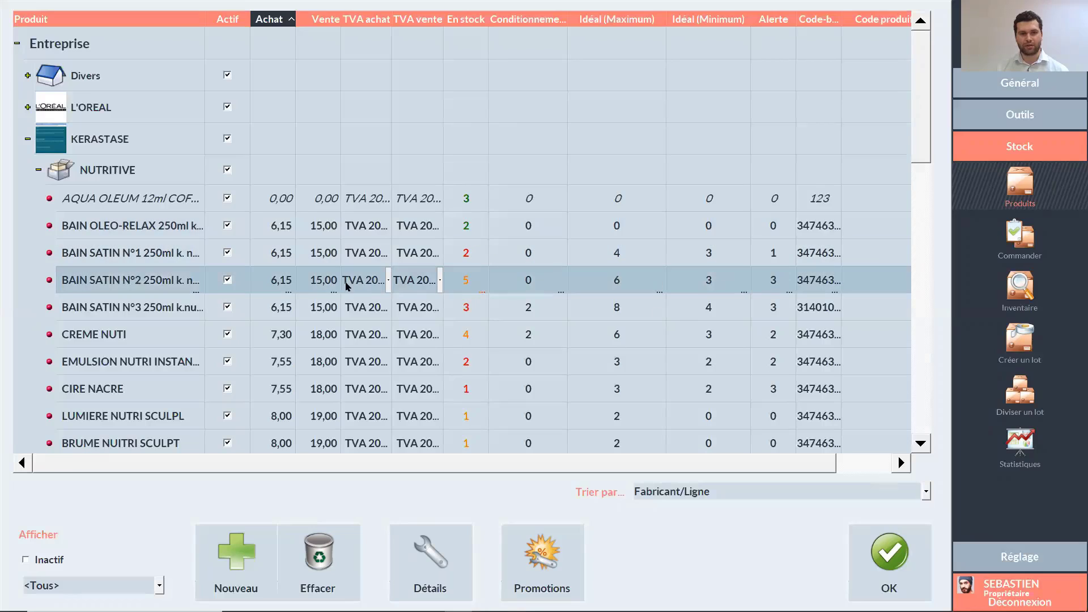
# Step: Set the barcode of BAIN SATIN N°1 250ml to 11112 and close the product list
pyautogui.click(821, 252)
pyautogui.click(821, 255)
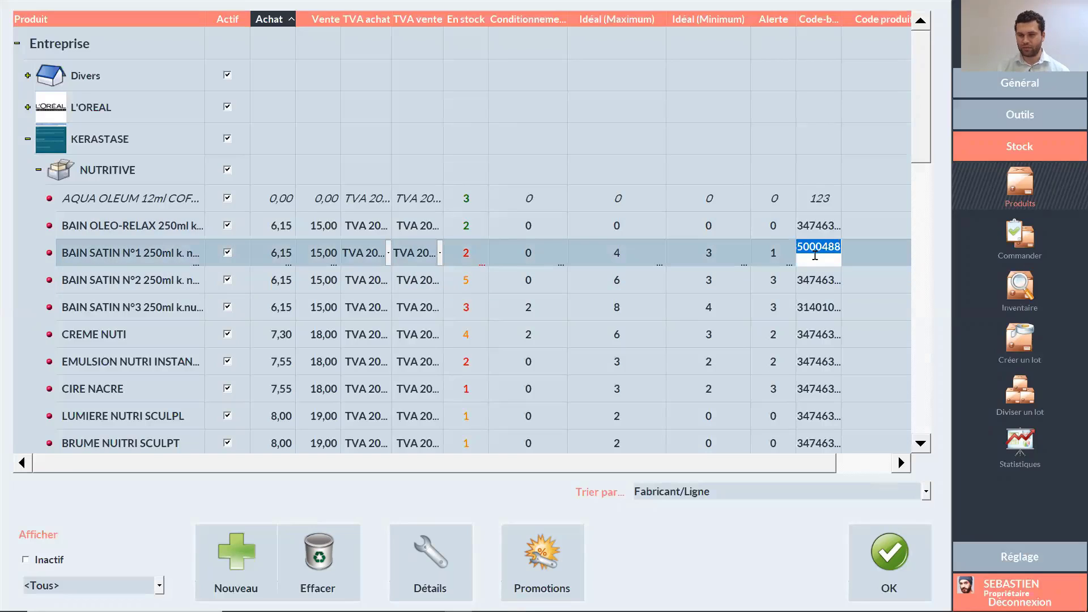
pyautogui.write('11112')
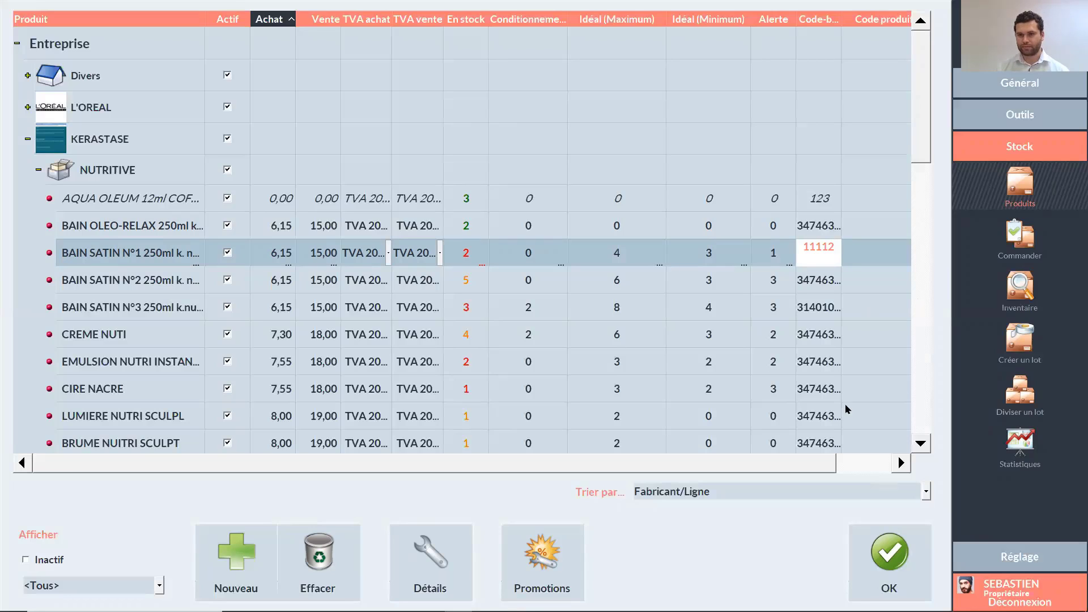
pyautogui.click(857, 537)
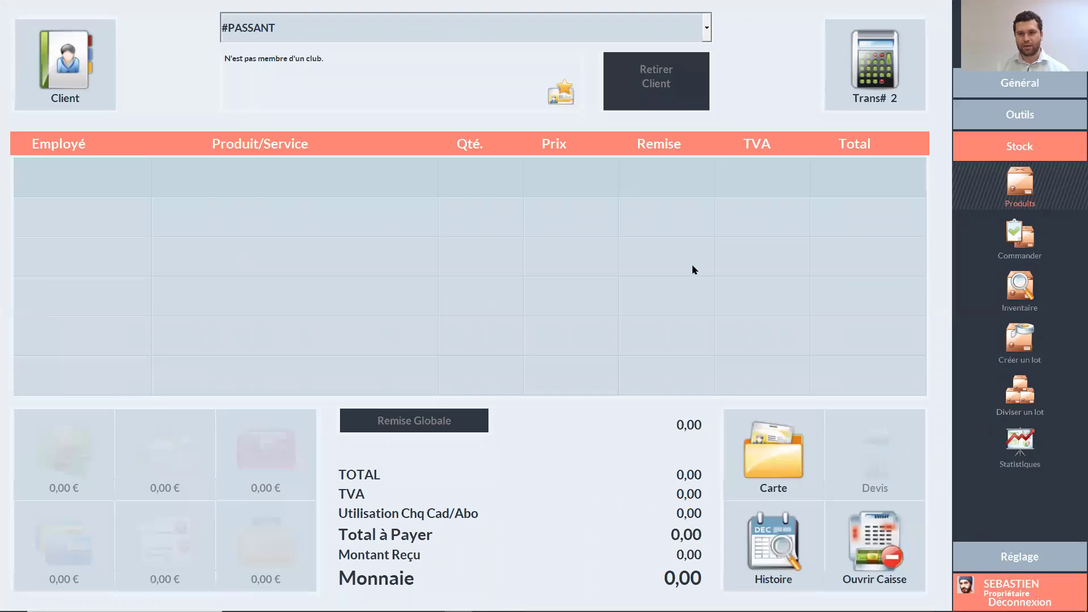
# Step: Start a sale for a walk-in client with #PASSANT and dismiss the employee selection
pyautogui.click(354, 36)
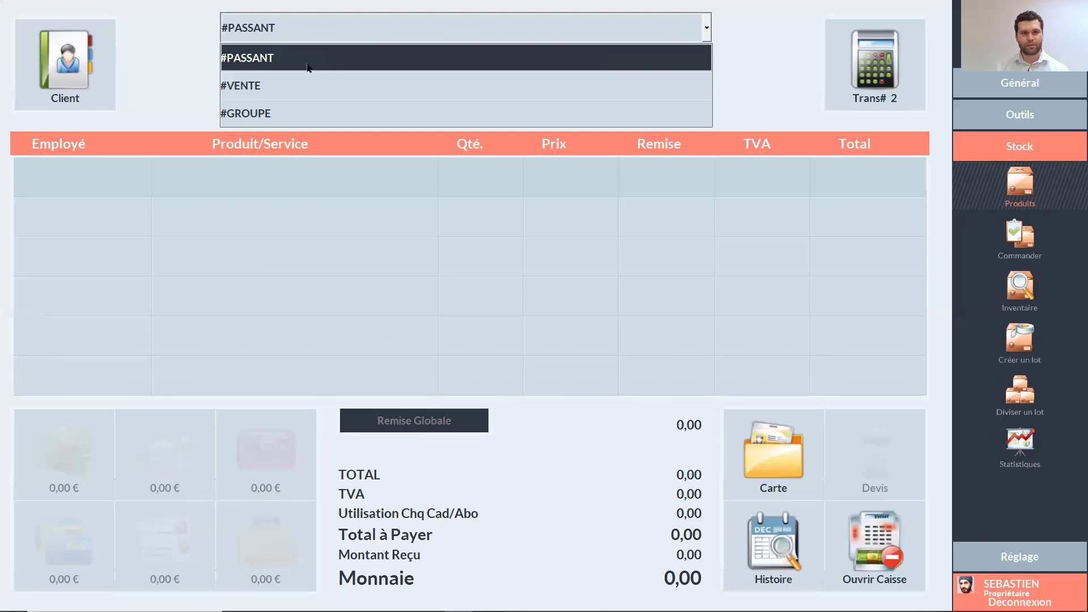
pyautogui.click(307, 63)
pyautogui.click(277, 183)
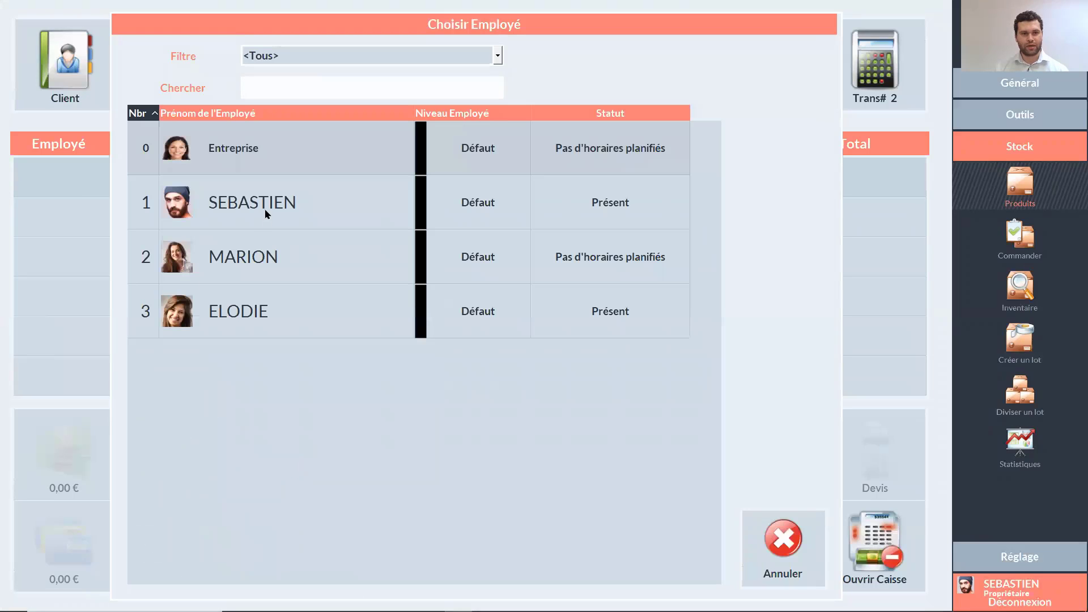
pyautogui.click(753, 534)
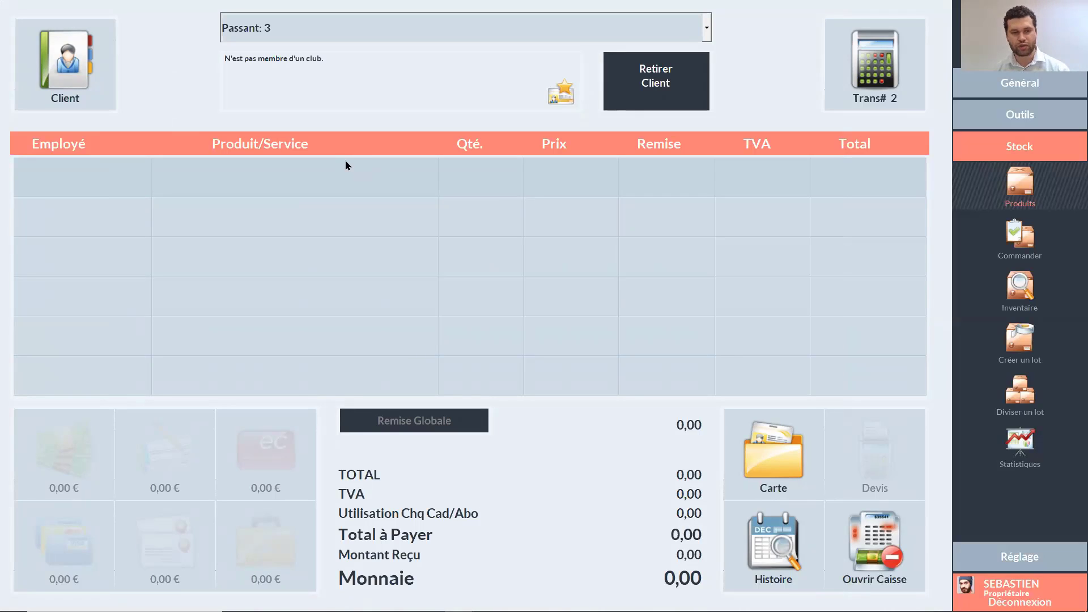
# Step: Add the product with barcode 11112 to the walk-in client's sale
pyautogui.click(345, 162)
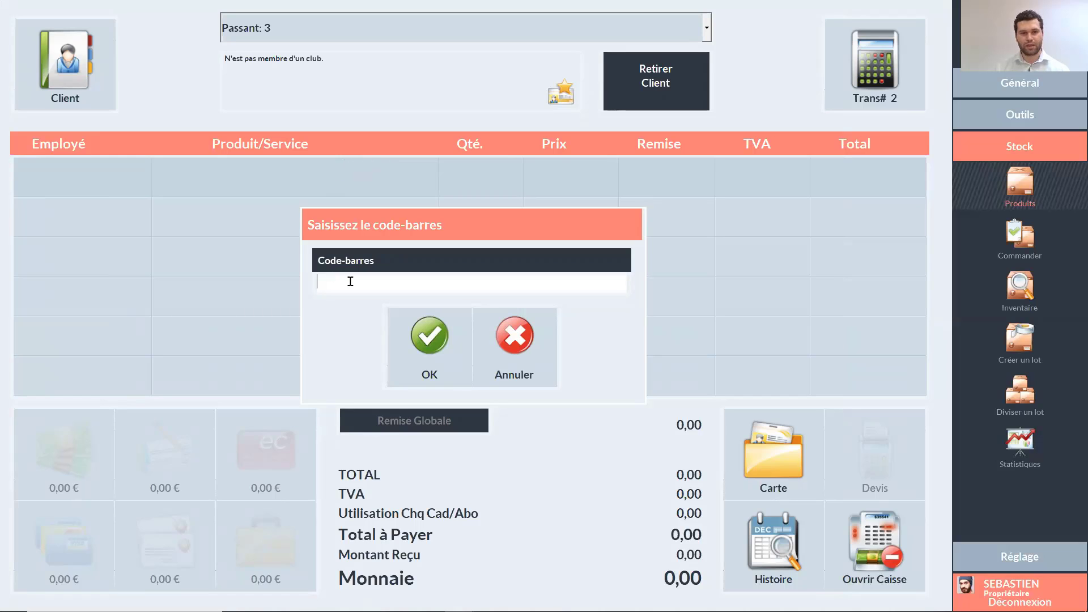
pyautogui.write('11112')
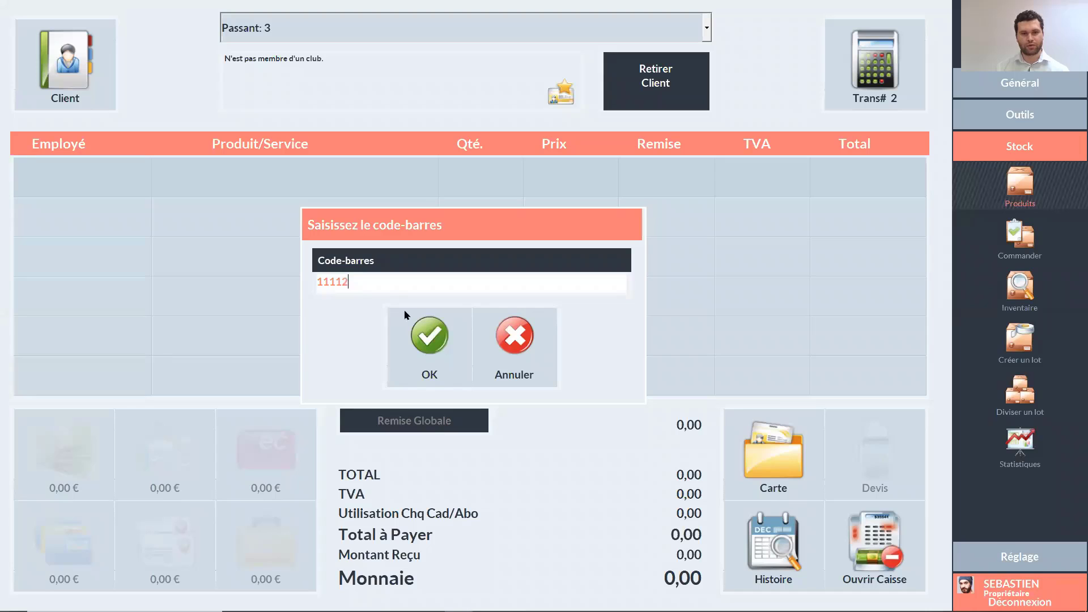
pyautogui.click(439, 350)
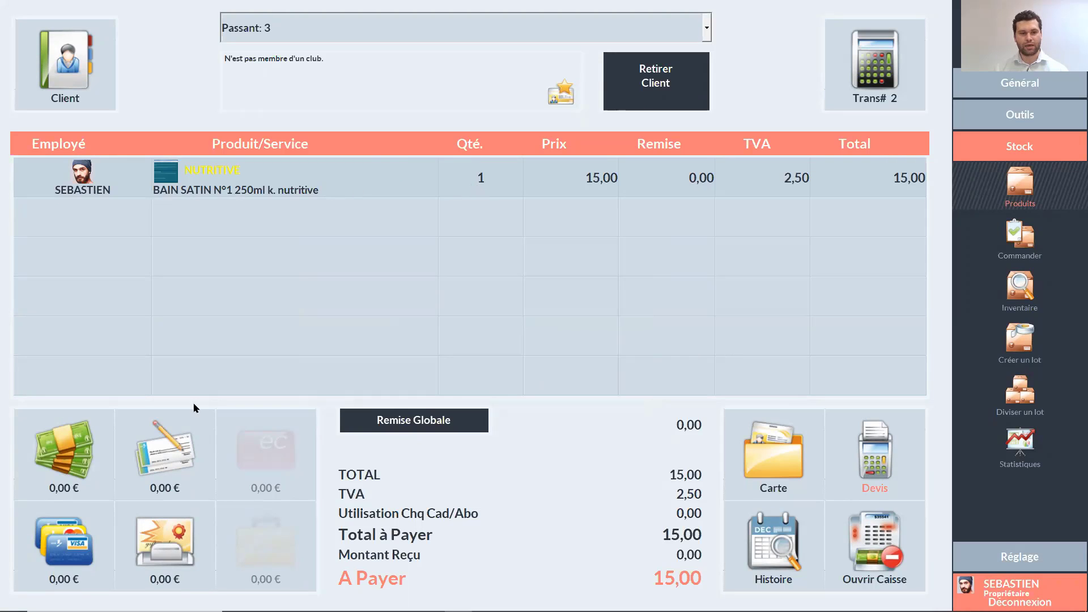
# Step: Enter a cash payment of 15,00 for the full amount and check out the sale
pyautogui.click(72, 453)
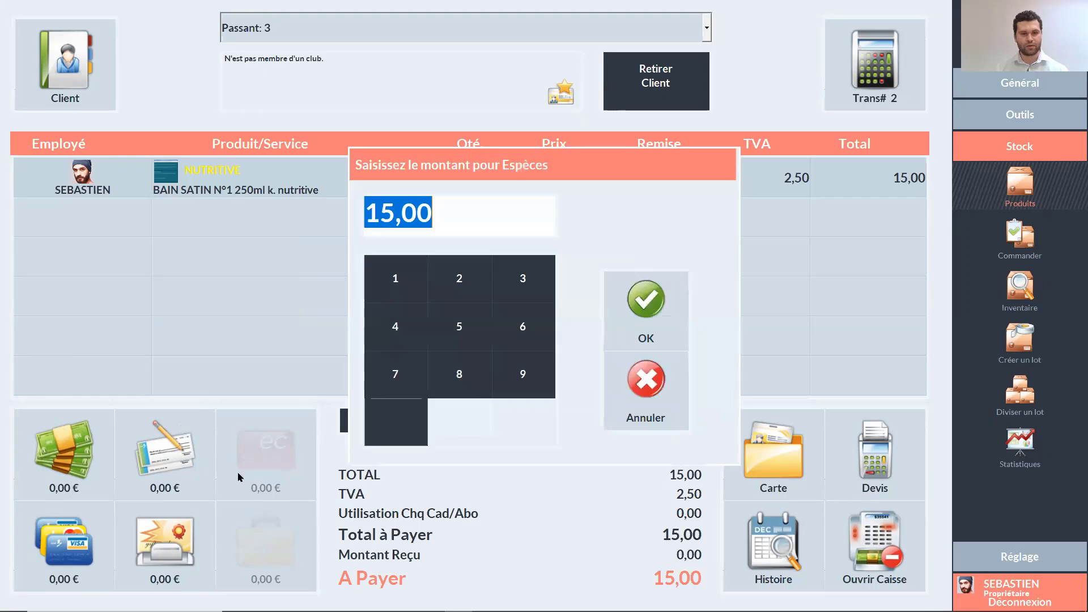
pyautogui.click(636, 294)
pyautogui.click(843, 438)
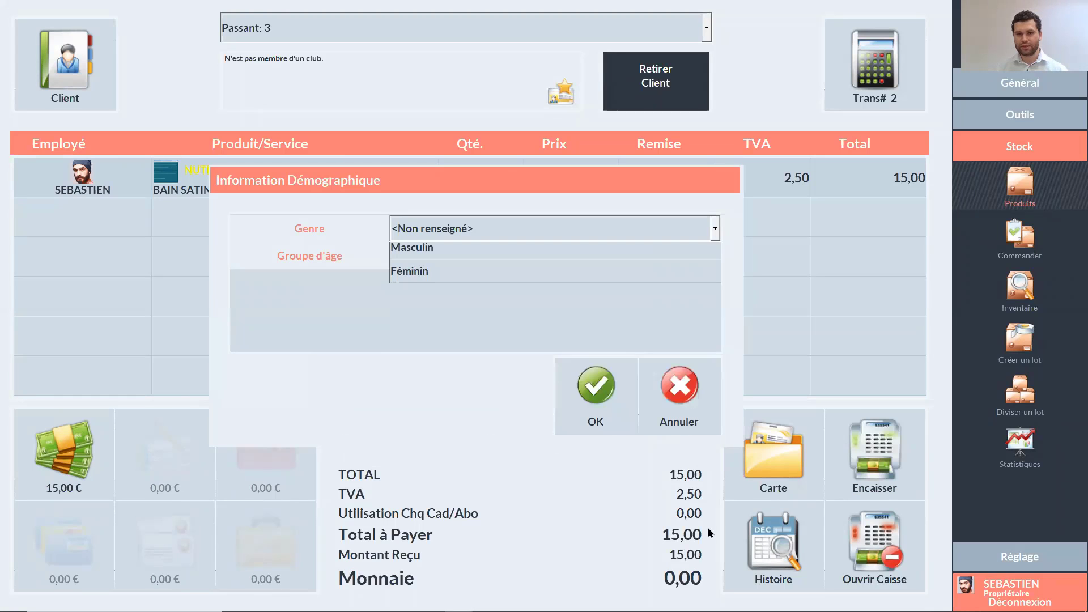
# Step: Record the client's gender as Masculin and age group as Adulte, and acknowledge the stock level alert
pyautogui.click(428, 280)
pyautogui.click(469, 261)
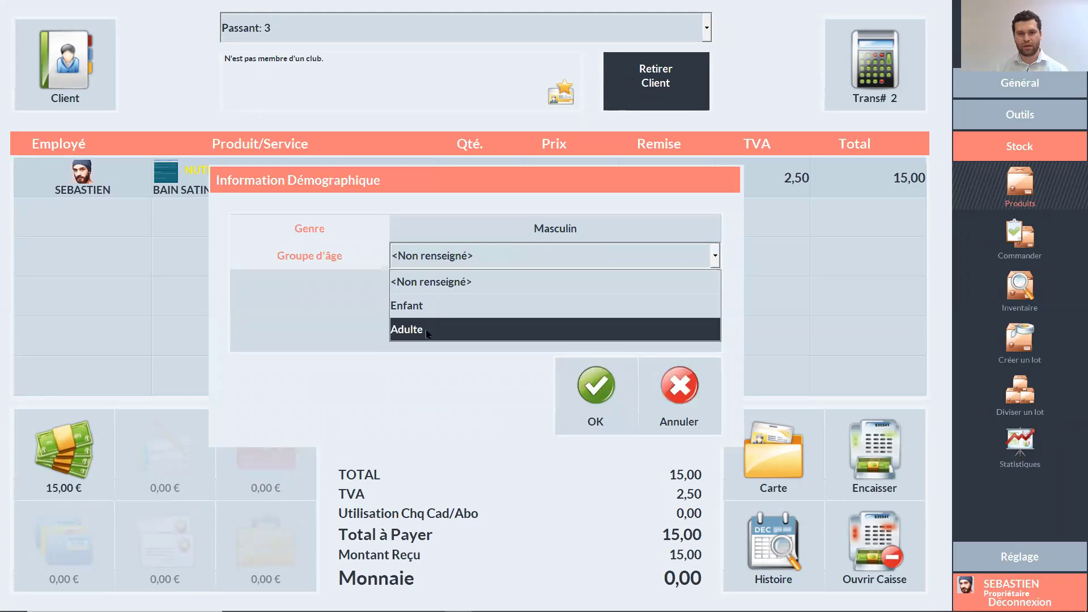
pyautogui.click(433, 328)
pyautogui.click(582, 394)
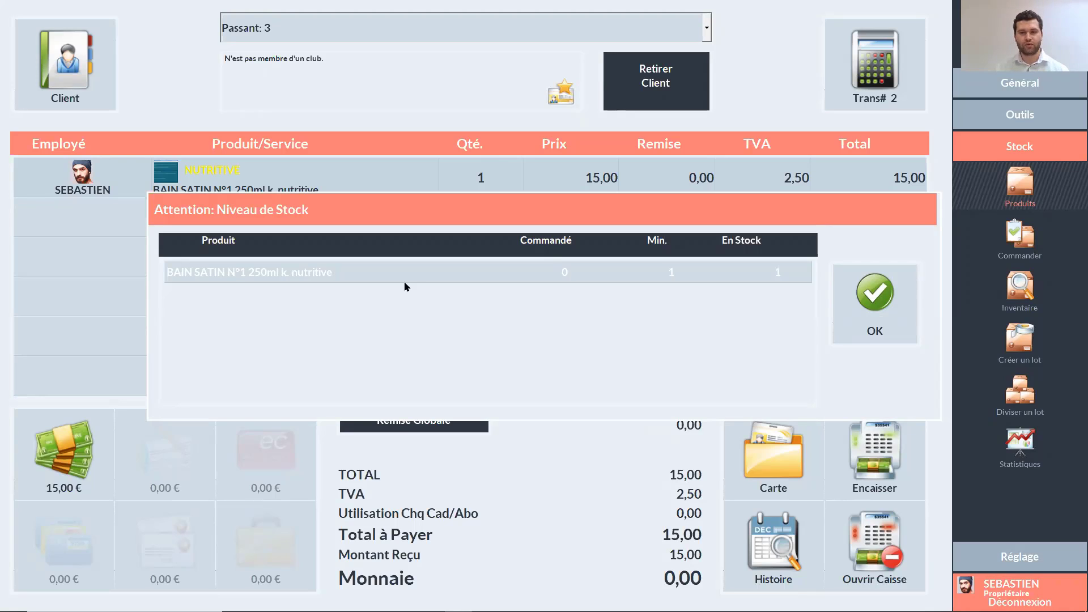
pyautogui.click(862, 295)
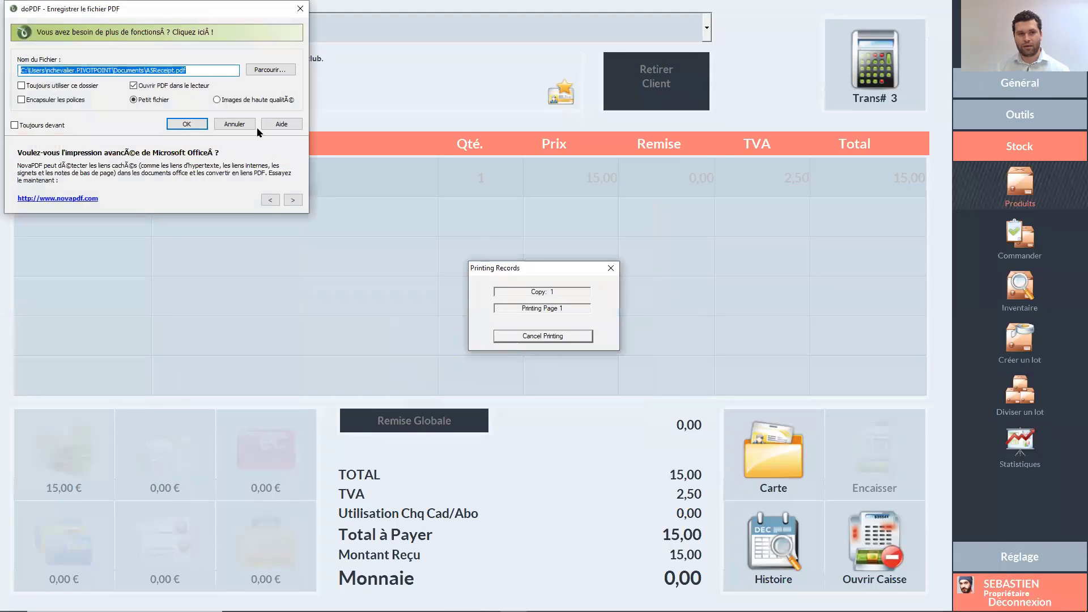
# Step: Reopen the product list and examine the stock, ideal levels and packaging of BAIN SATIN N°1 and N°3 under KERASTASE NUTRITIVE
pyautogui.click(1011, 183)
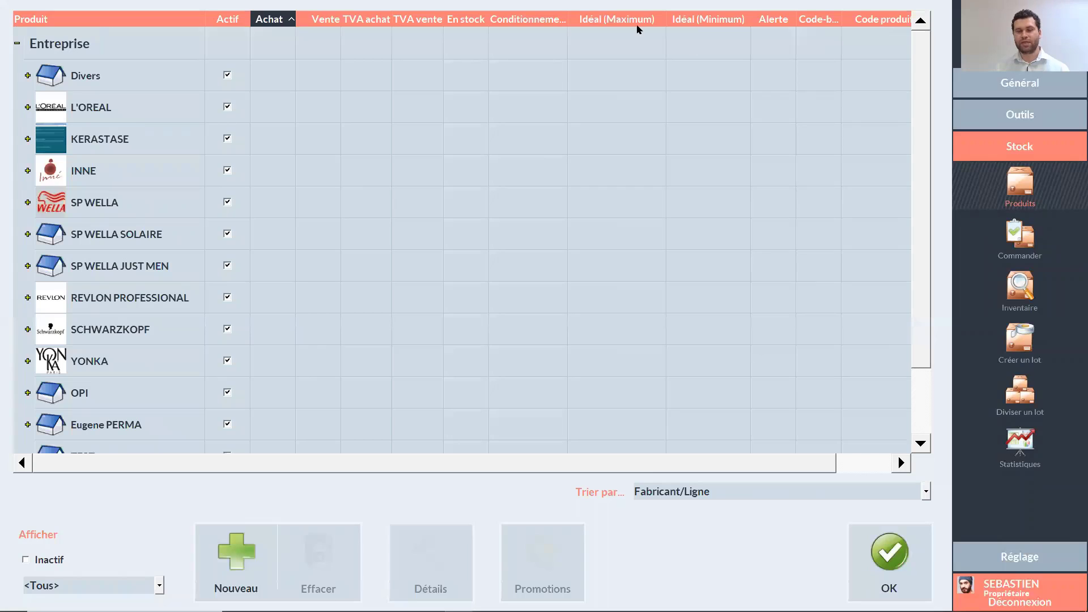
pyautogui.click(27, 138)
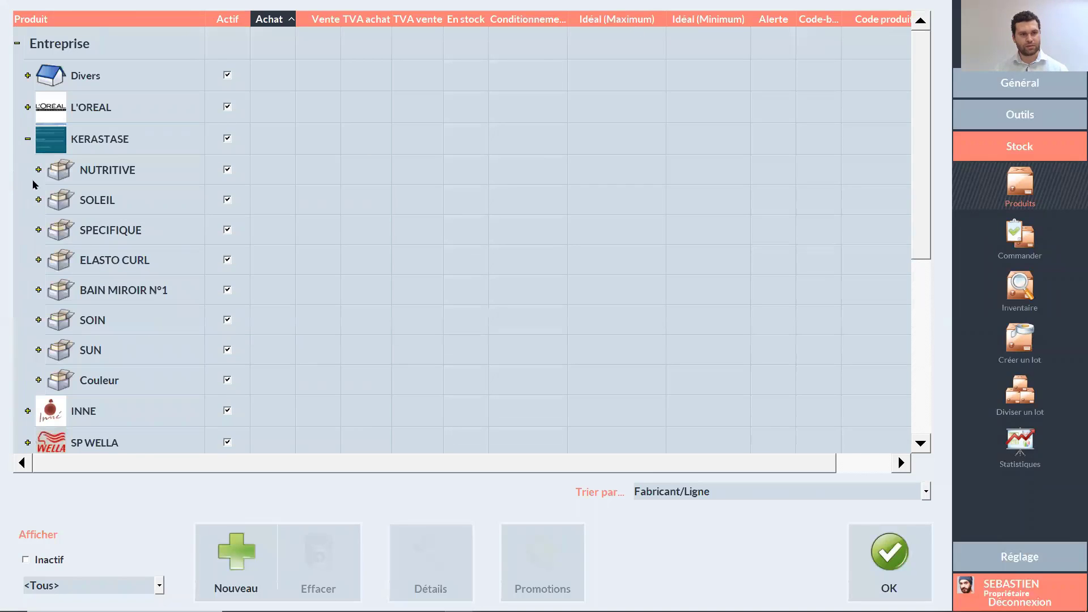
pyautogui.click(39, 170)
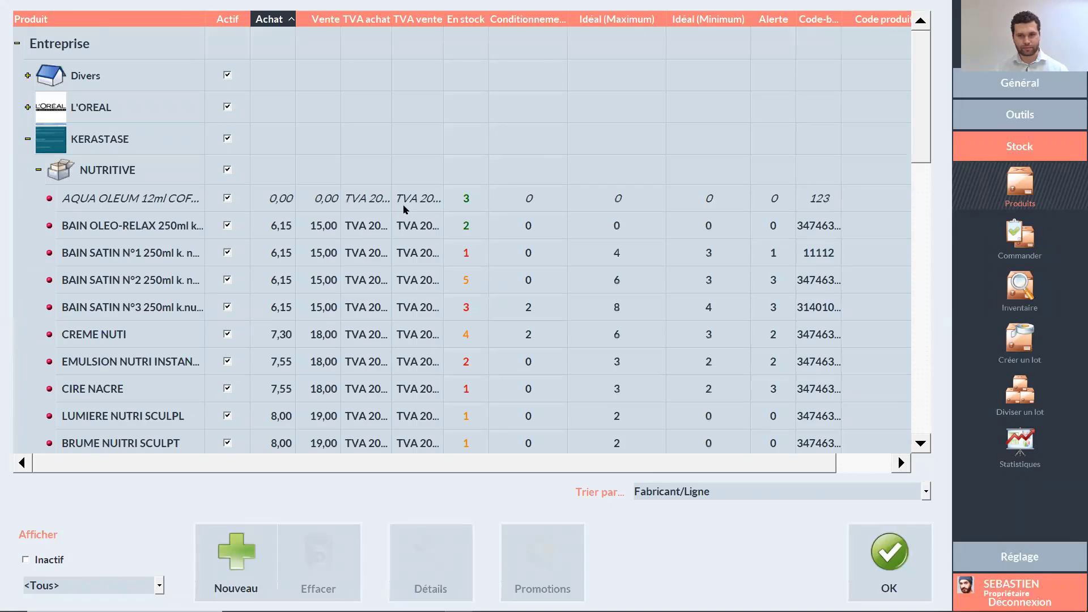
pyautogui.click(699, 258)
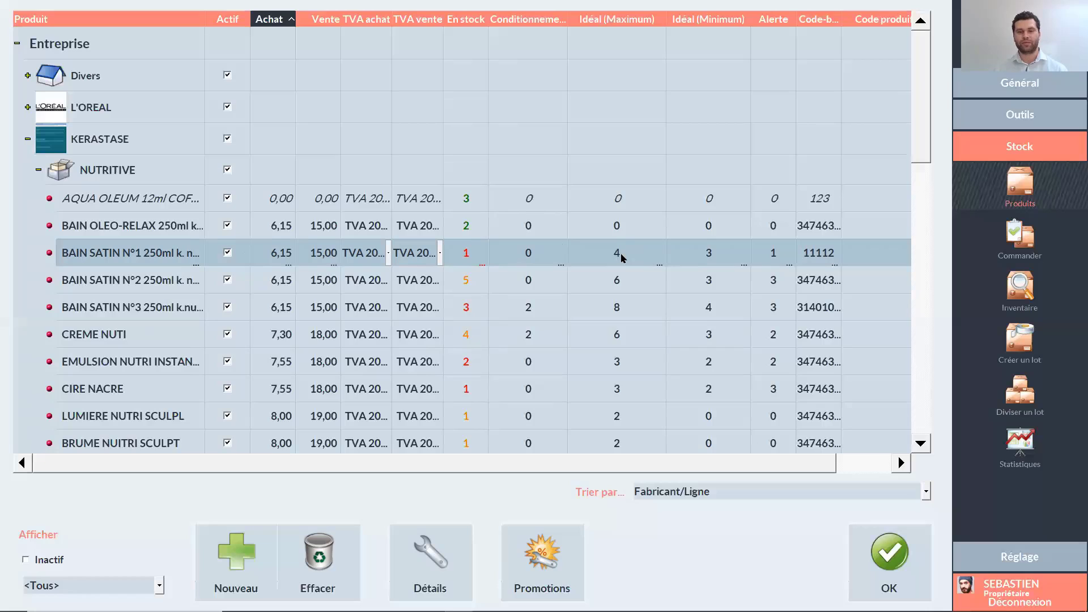
pyautogui.click(524, 309)
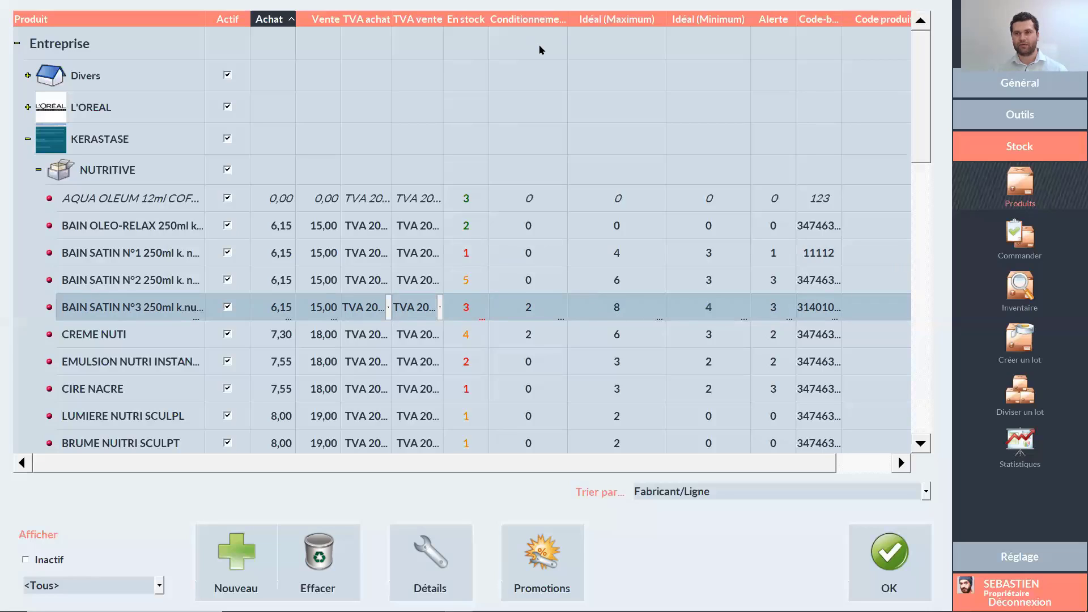
# Step: View which Niveaux de stock columns can be shown in the product list
pyautogui.rightClick(821, 23)
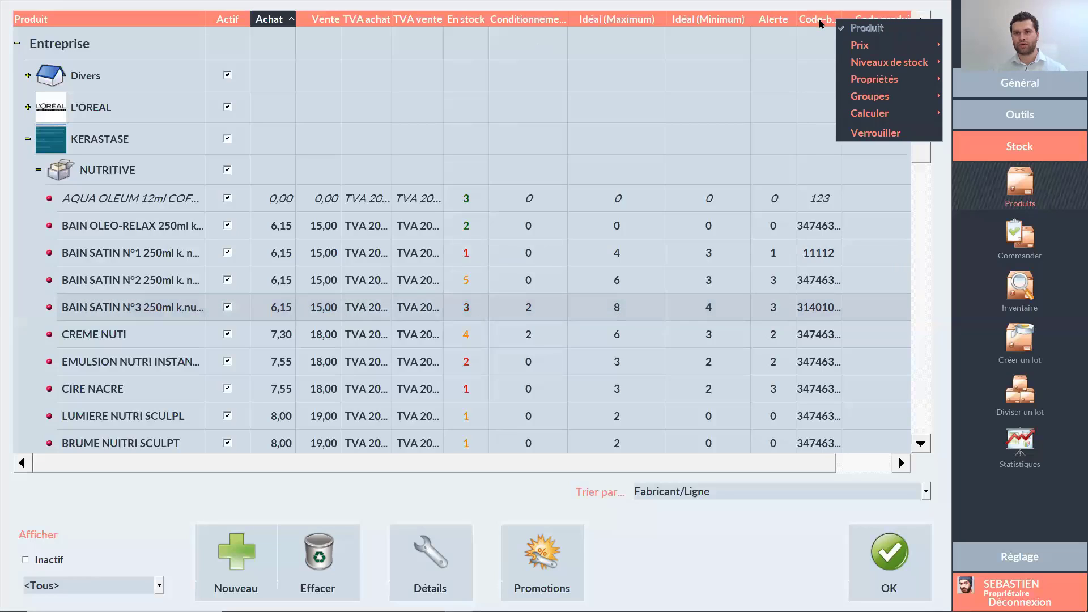
pyautogui.moveTo(853, 64)
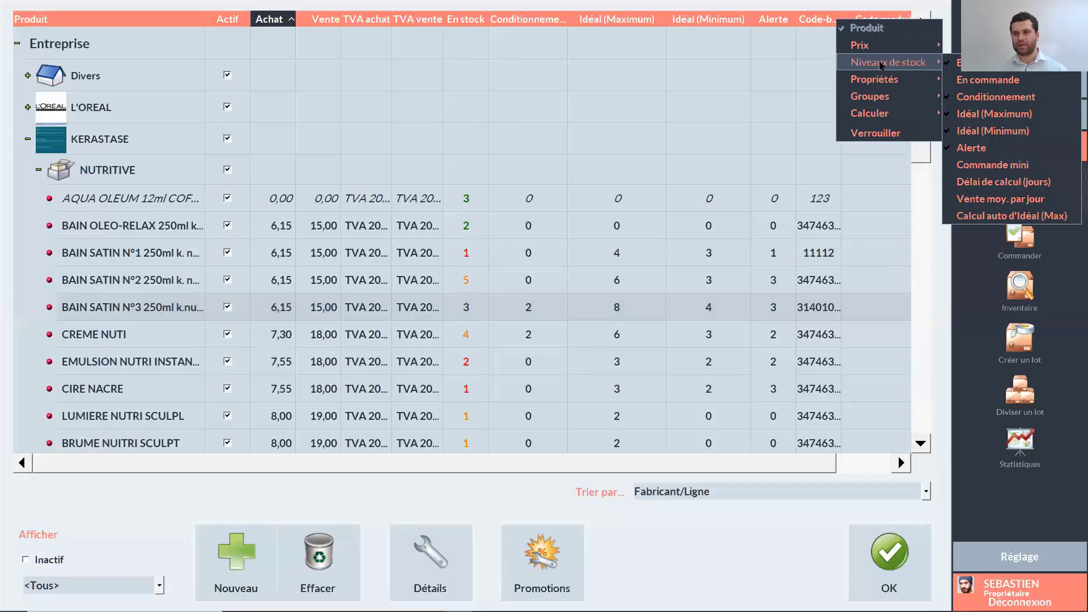
pyautogui.click(658, 110)
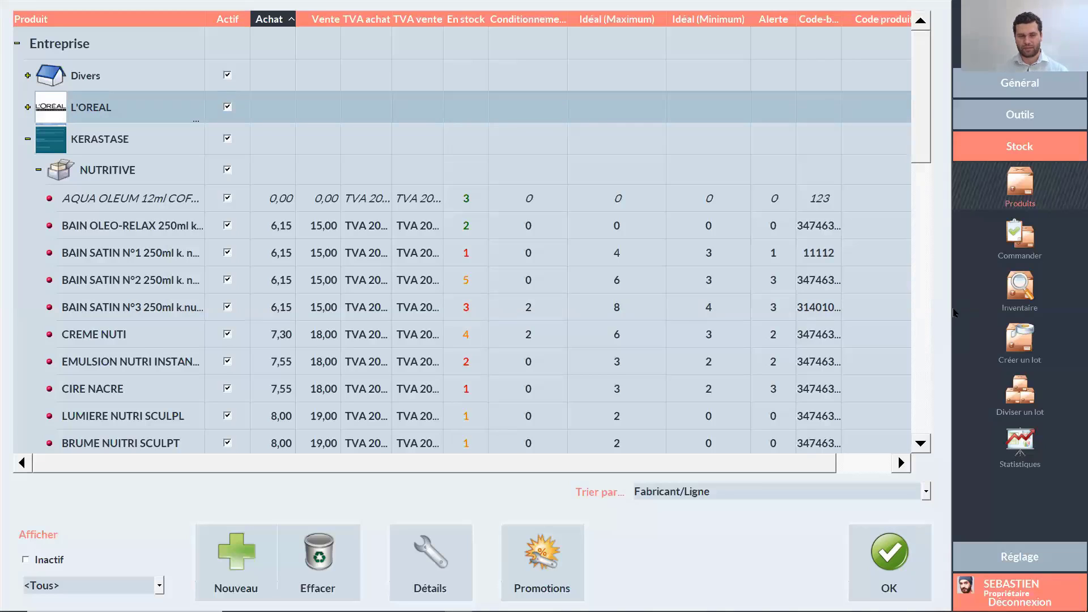
# Step: Create a new purchase order for the supplier KERASTASE, with the type set to Tous les produits
pyautogui.click(1028, 248)
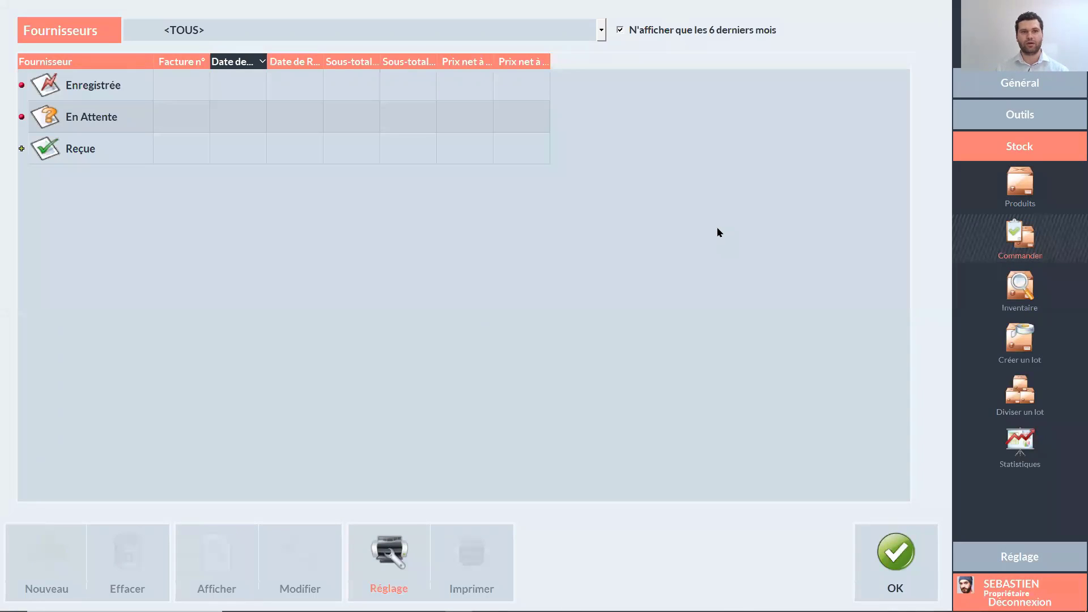
pyautogui.click(424, 34)
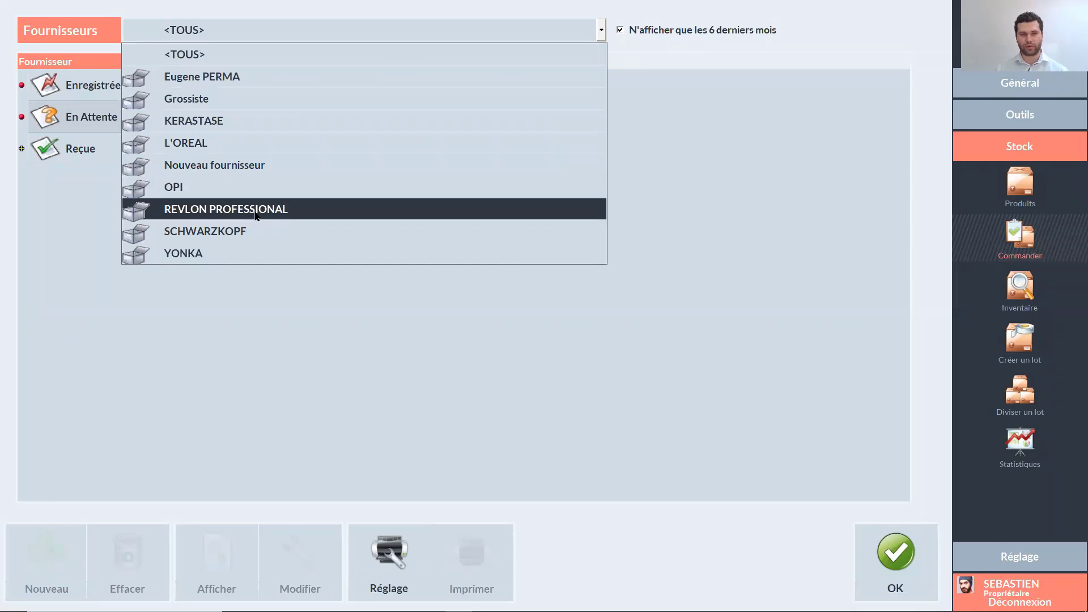
pyautogui.click(209, 128)
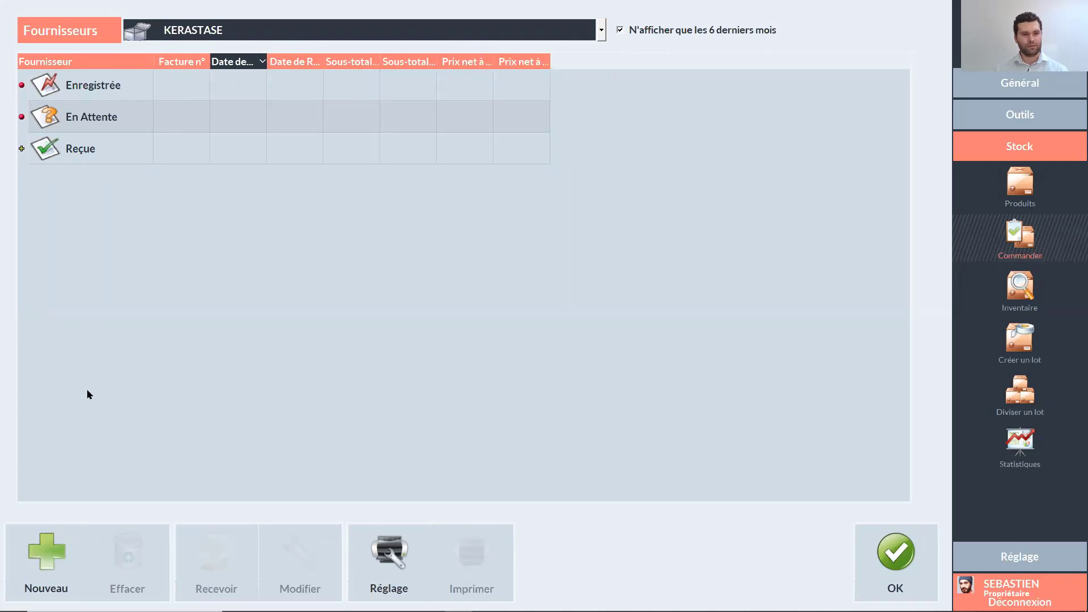
pyautogui.click(41, 552)
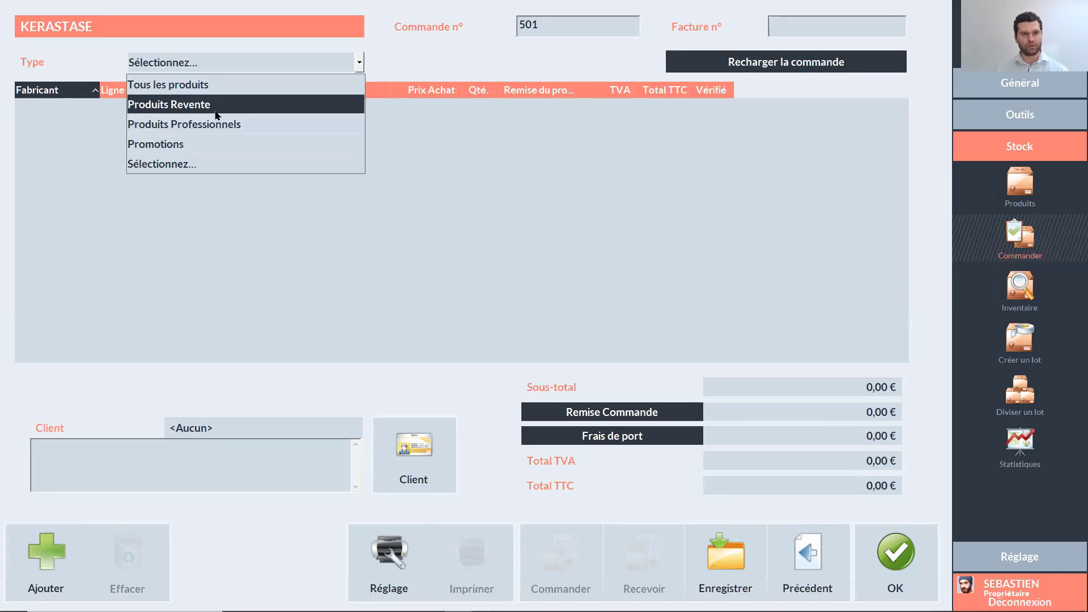
pyautogui.click(213, 86)
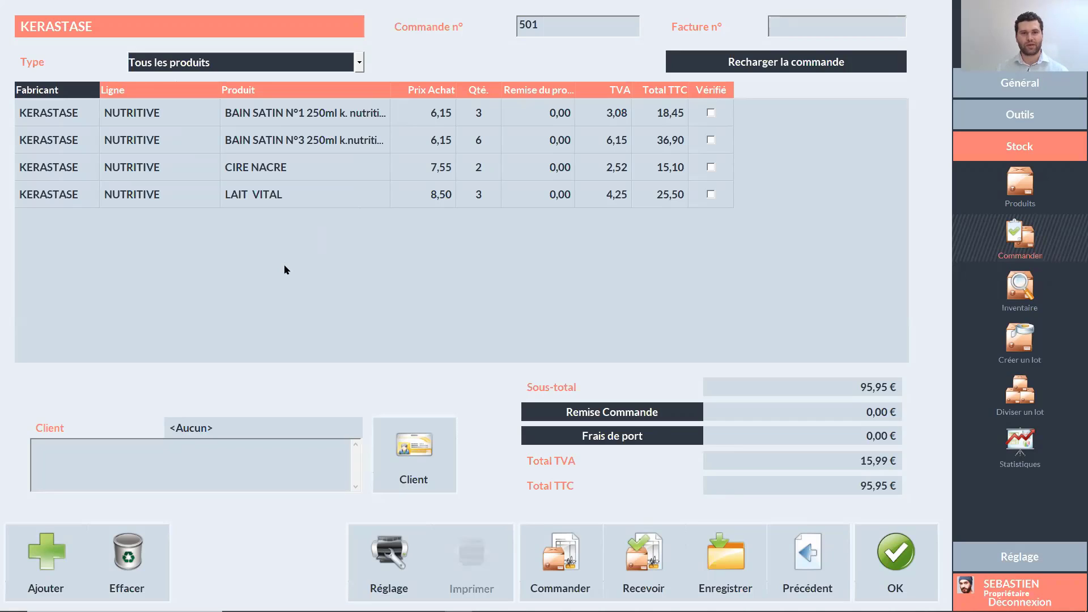
# Step: Review the proposed order quantity of each of the KERASTASE NUTRITIVE products in the order
pyautogui.click(488, 120)
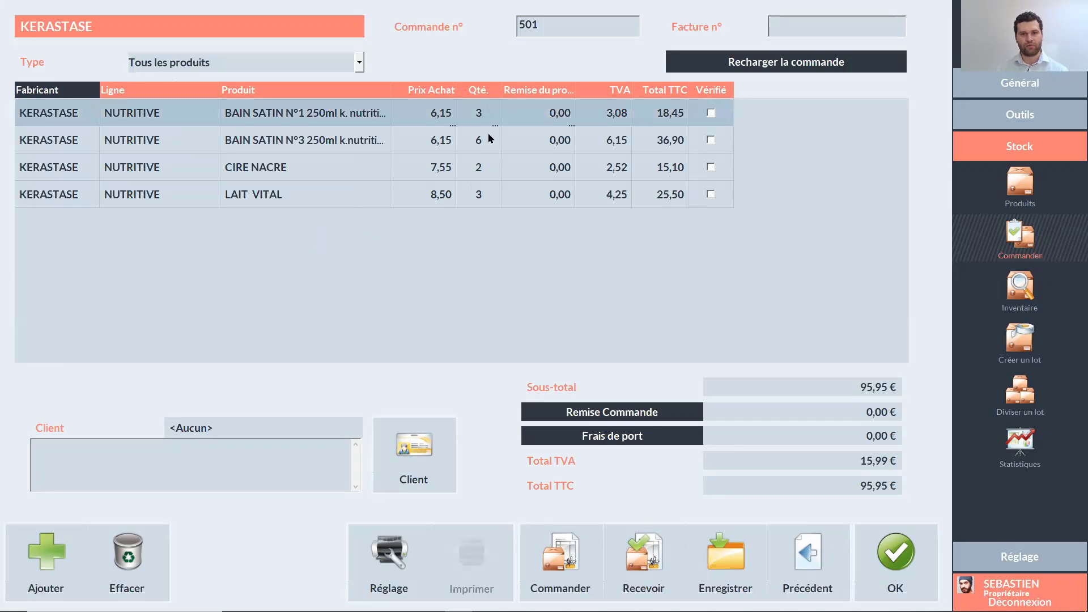
pyautogui.click(488, 141)
pyautogui.click(486, 170)
pyautogui.click(487, 194)
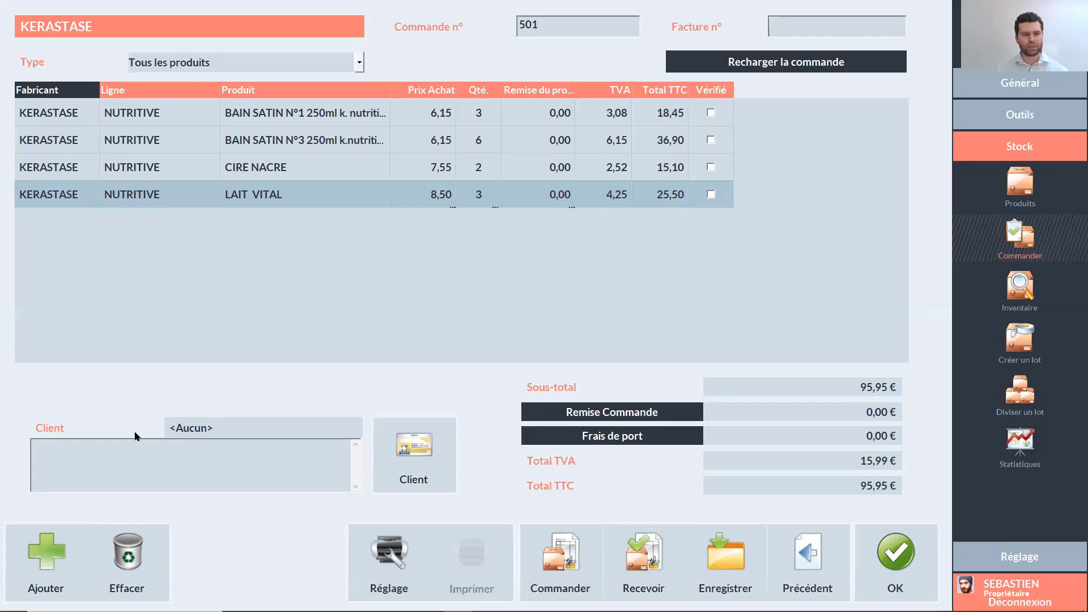
# Step: Open the product selection for adding to the order and look up the product with barcode 11112
pyautogui.click(48, 558)
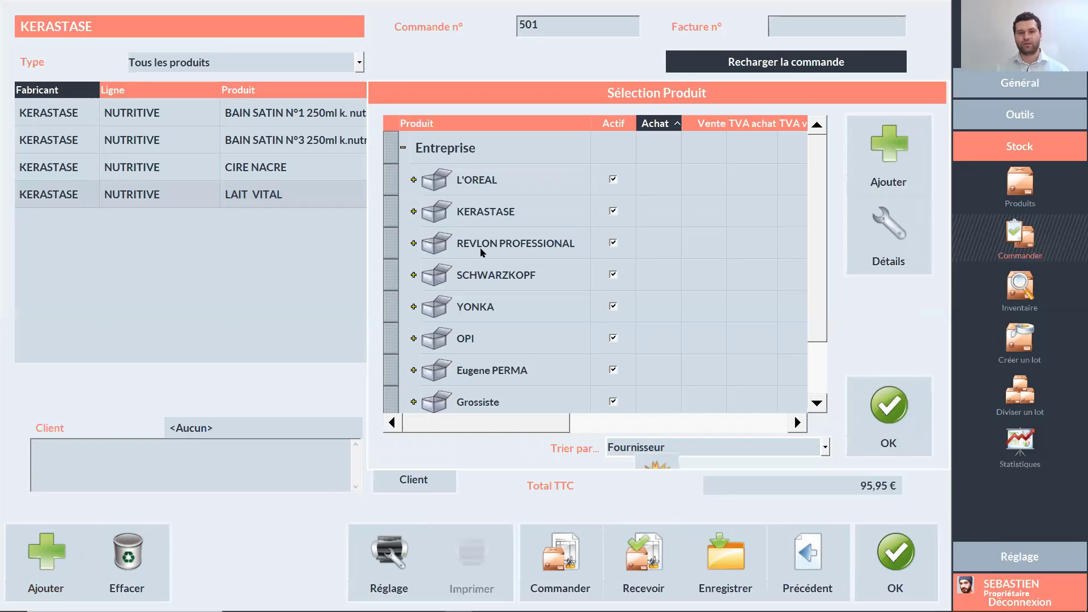
pyautogui.click(414, 212)
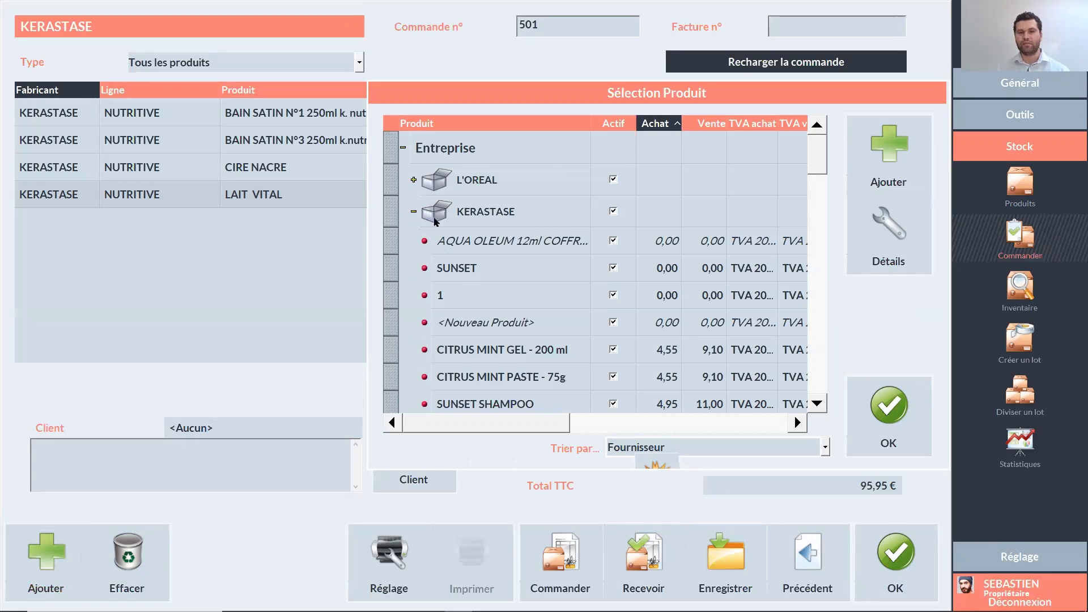
pyautogui.click(414, 212)
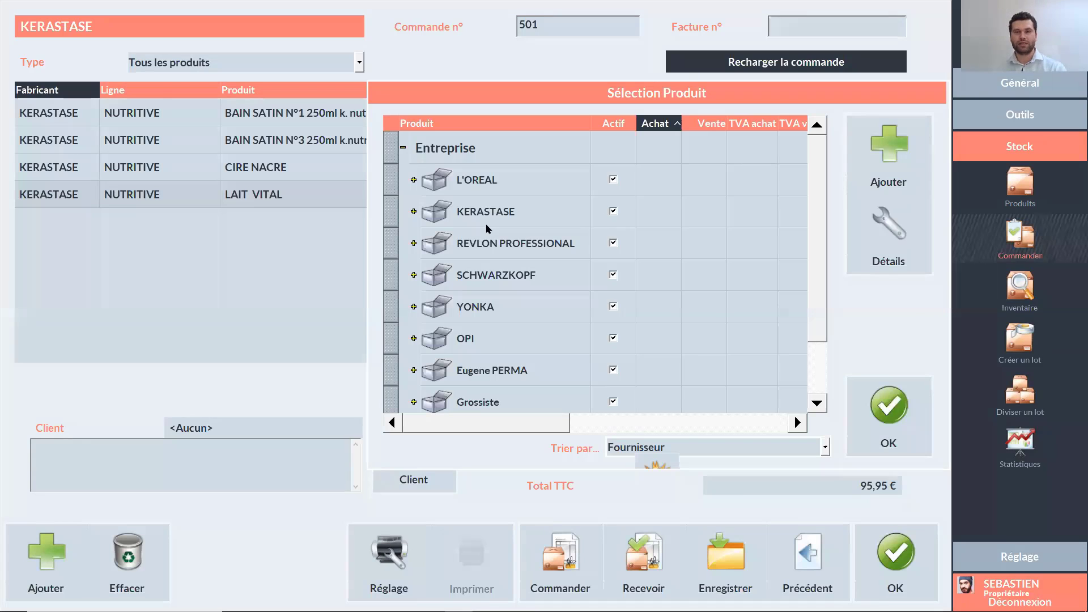
pyautogui.hotkey('ctrl', 'f')
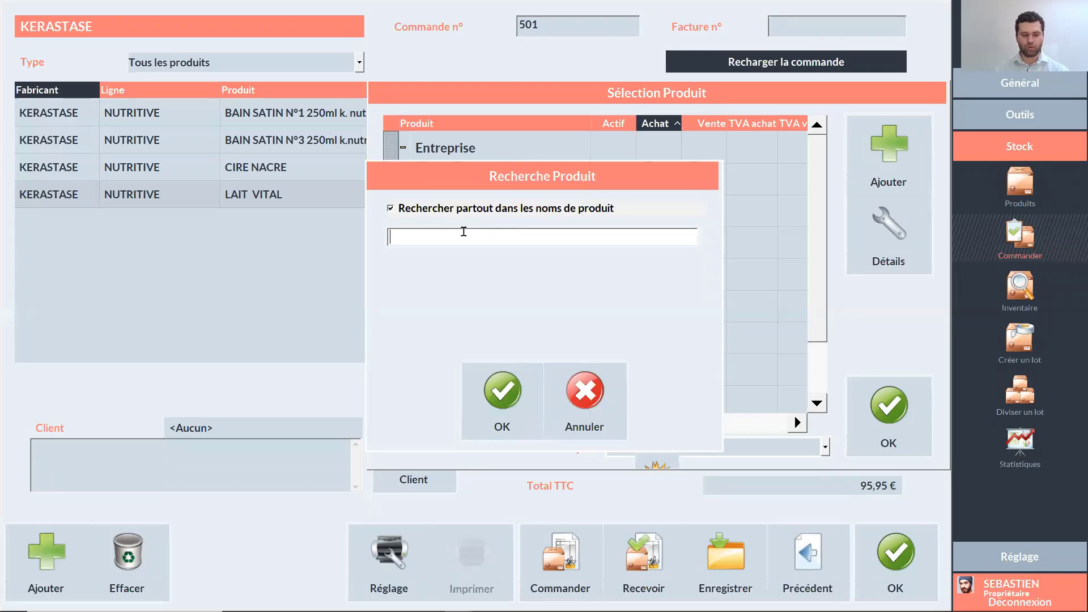
pyautogui.click(574, 393)
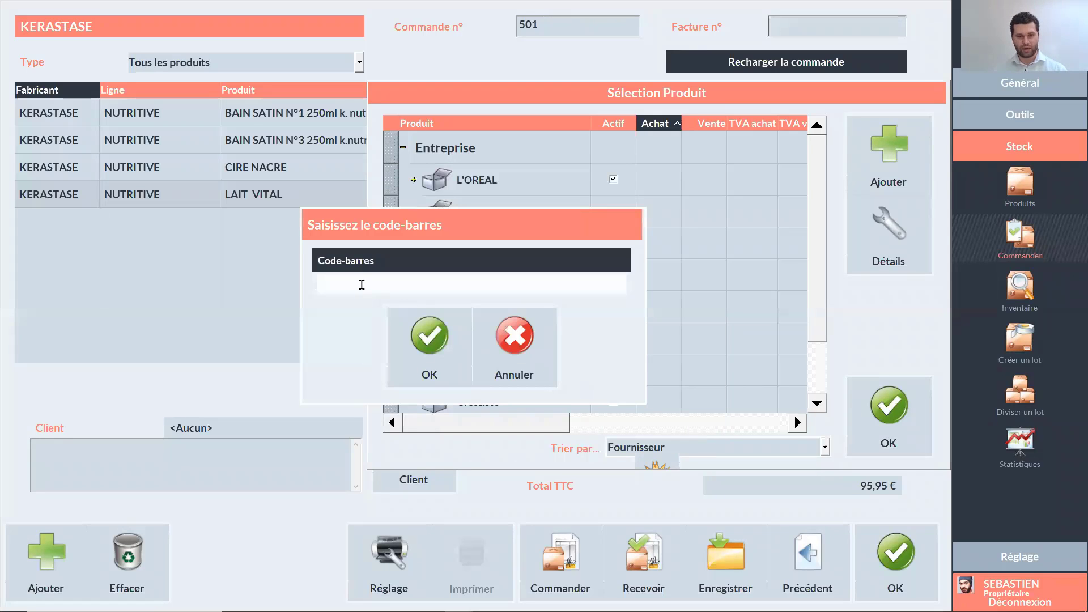
pyautogui.write('11')
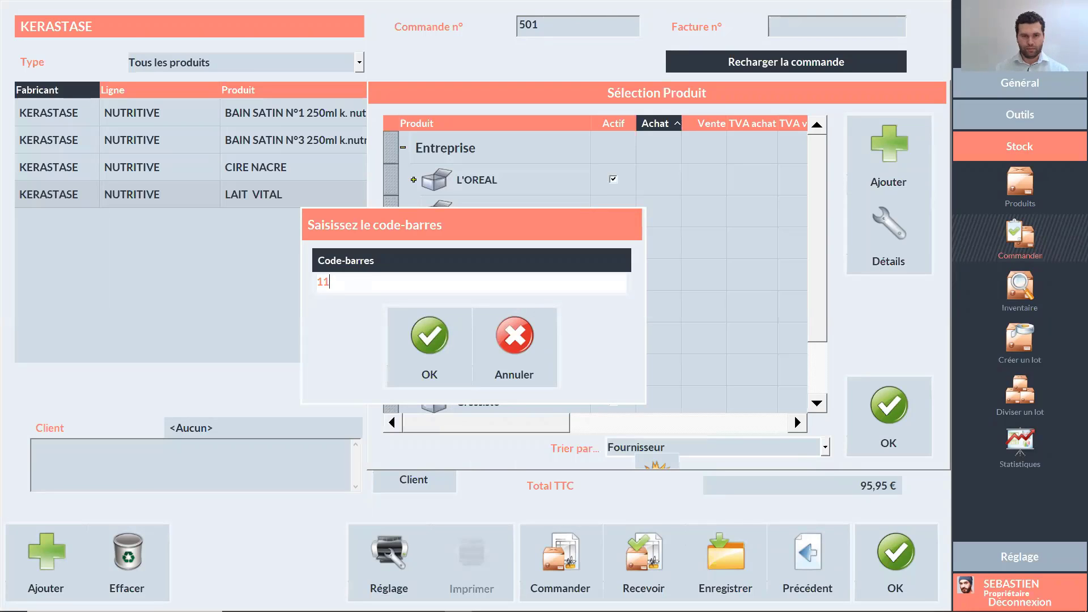
pyautogui.write('112')
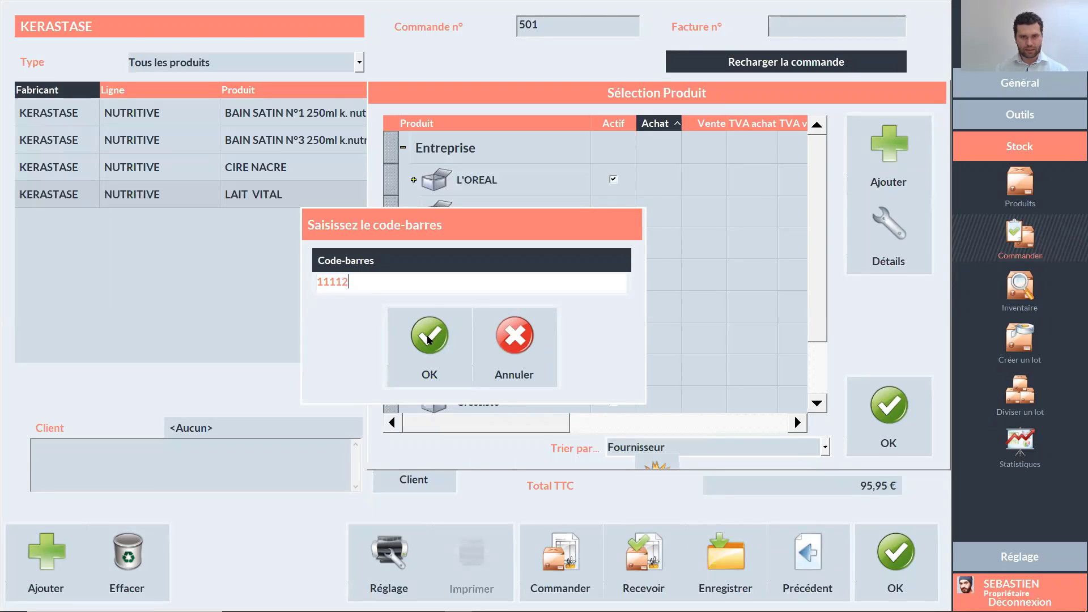
pyautogui.click(429, 339)
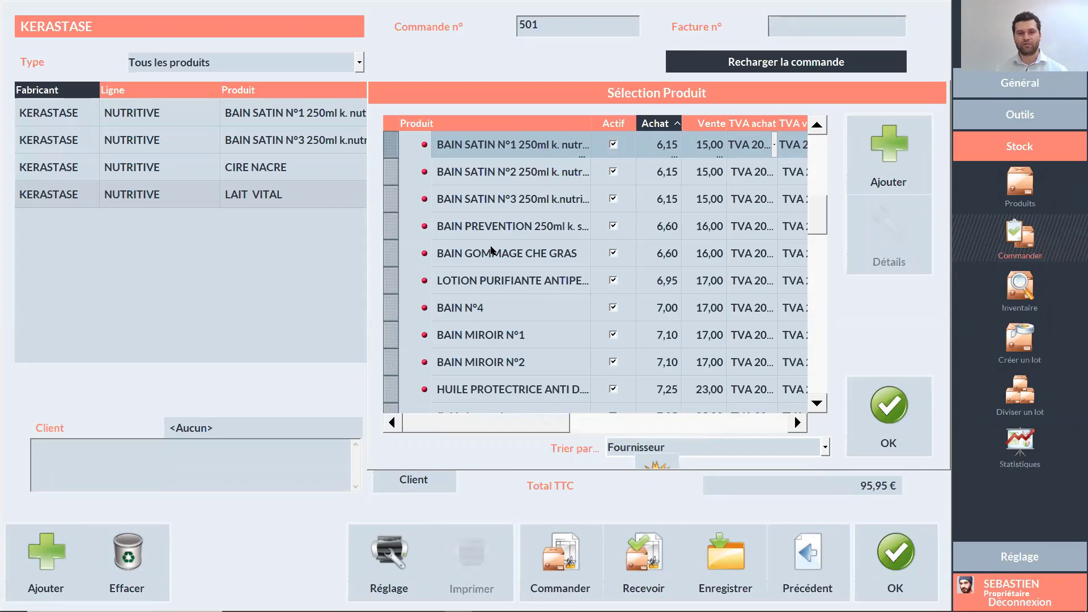
# Step: Add BAIN SATIN N°2 250ml to the KERASTASE order and close the product selection
pyautogui.click(493, 251)
pyautogui.click(495, 150)
pyautogui.click(542, 175)
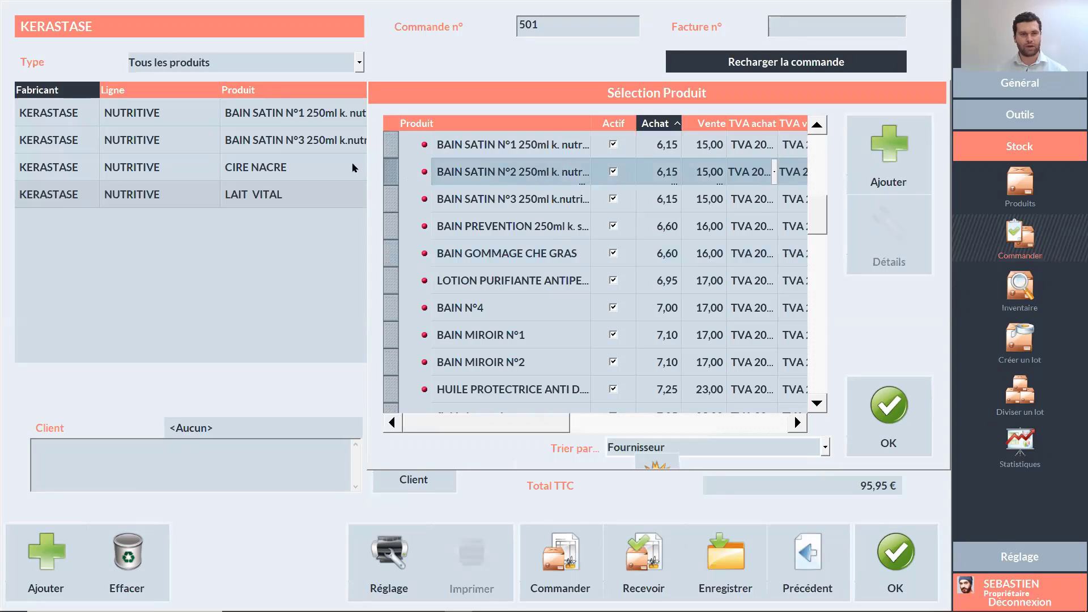
pyautogui.click(878, 164)
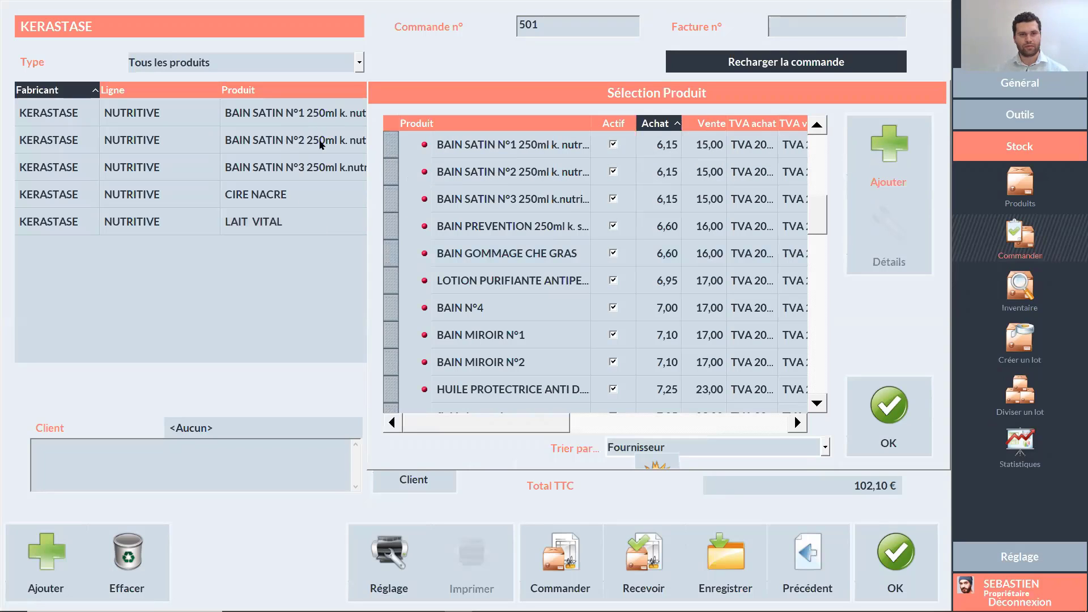
pyautogui.click(309, 146)
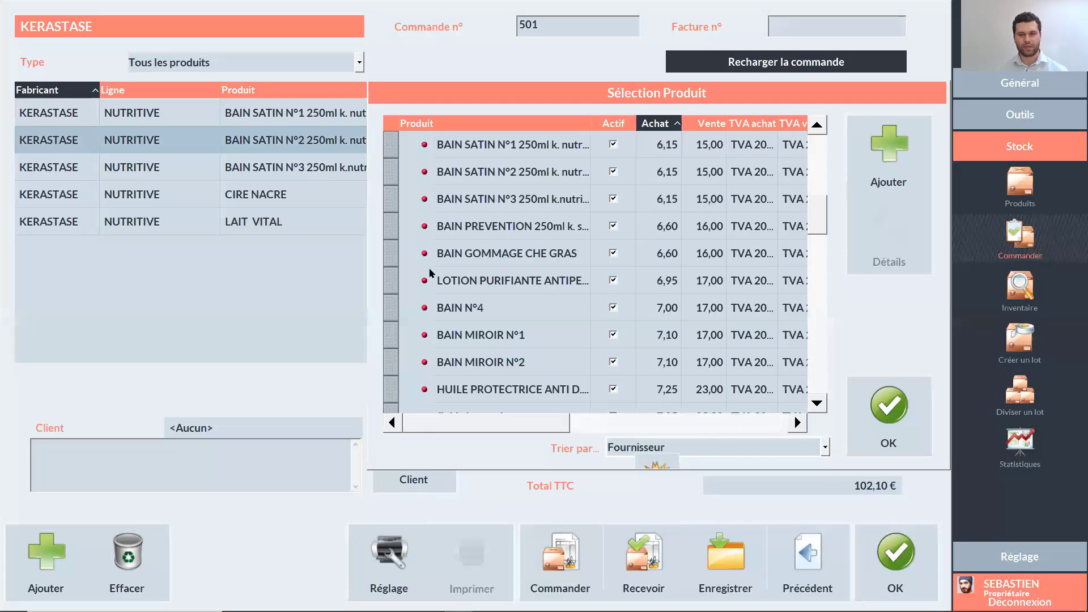
pyautogui.click(889, 407)
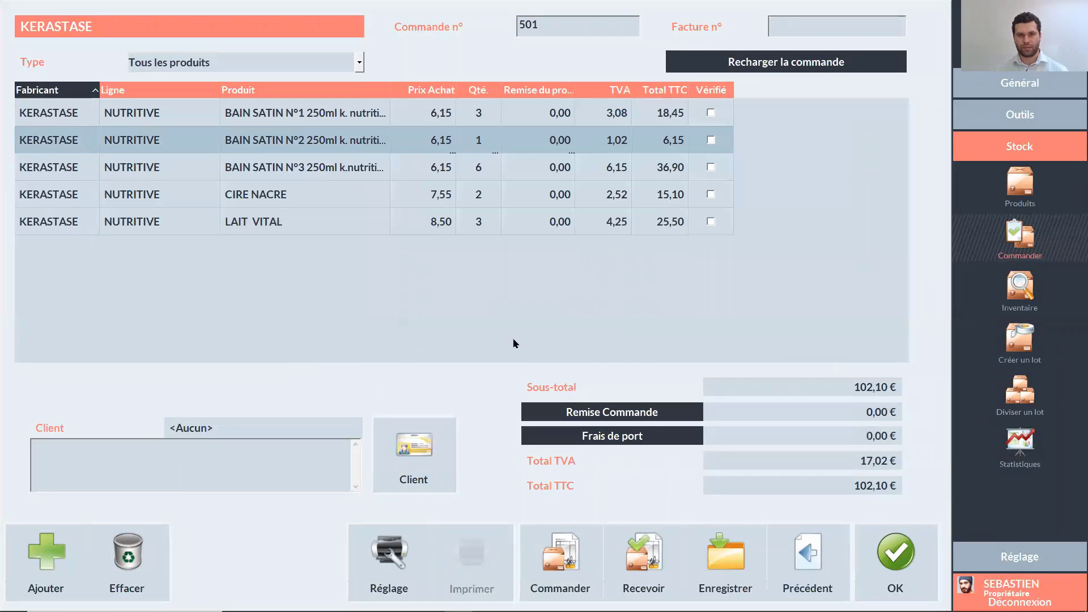
# Step: Set the order quantity of BAIN SATIN N°2 to 3
pyautogui.click(483, 143)
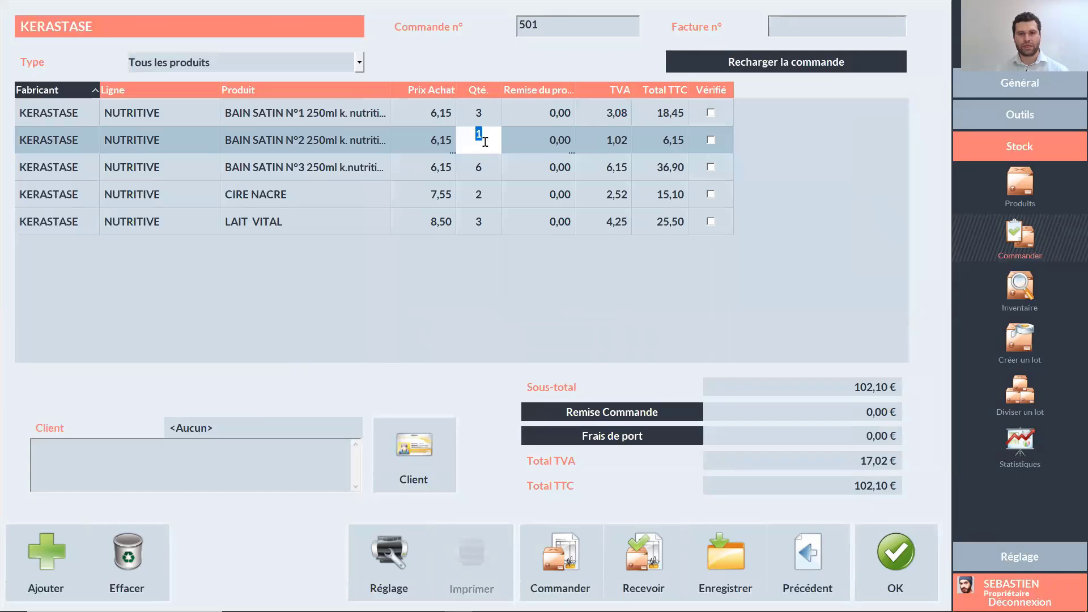
pyautogui.write('3')
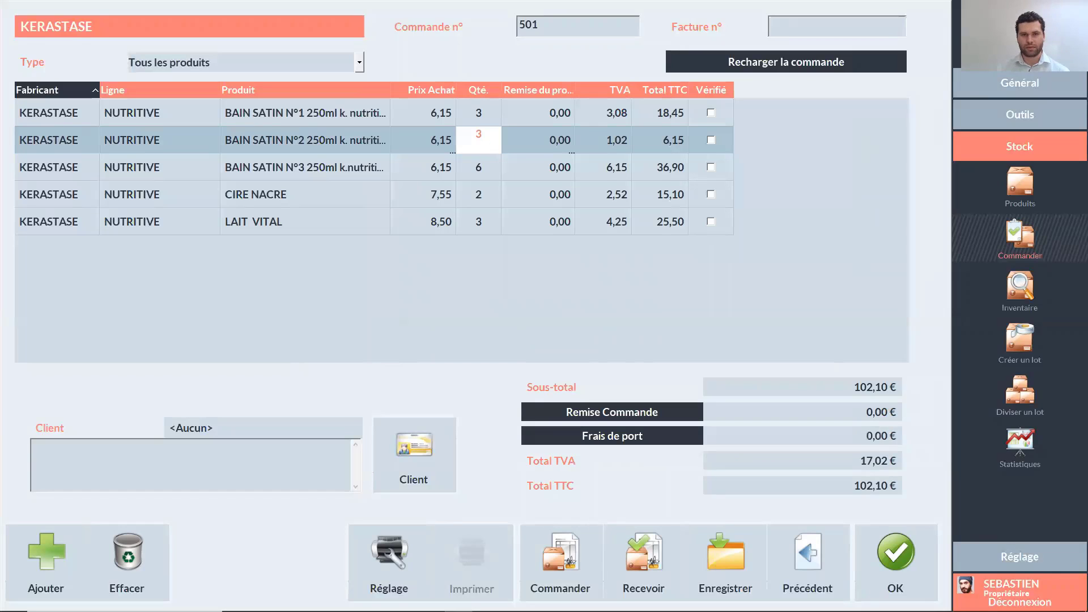
pyautogui.press('Return')
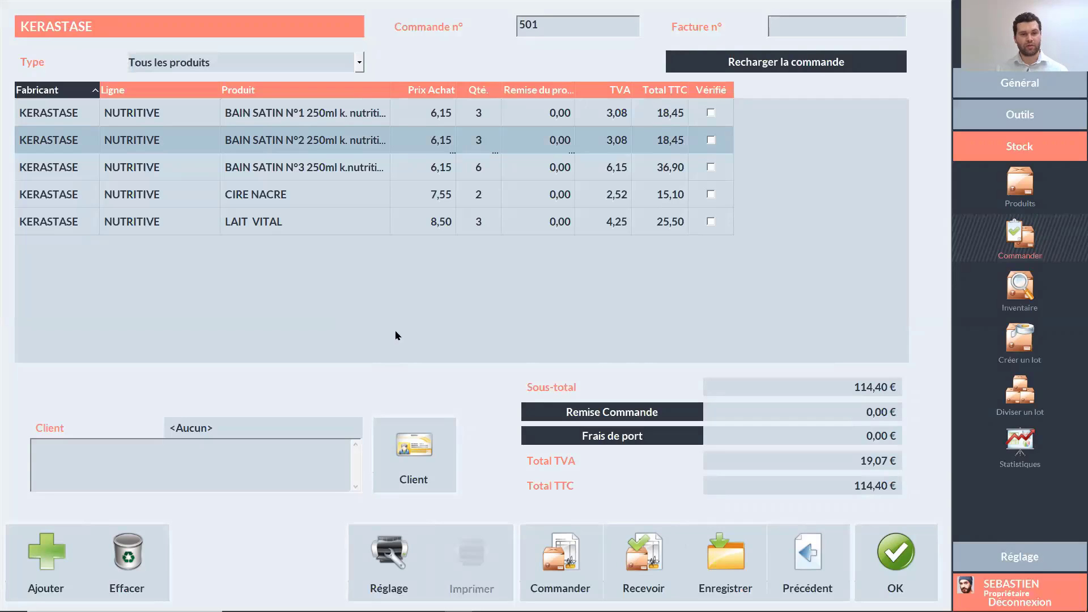
pyautogui.click(76, 547)
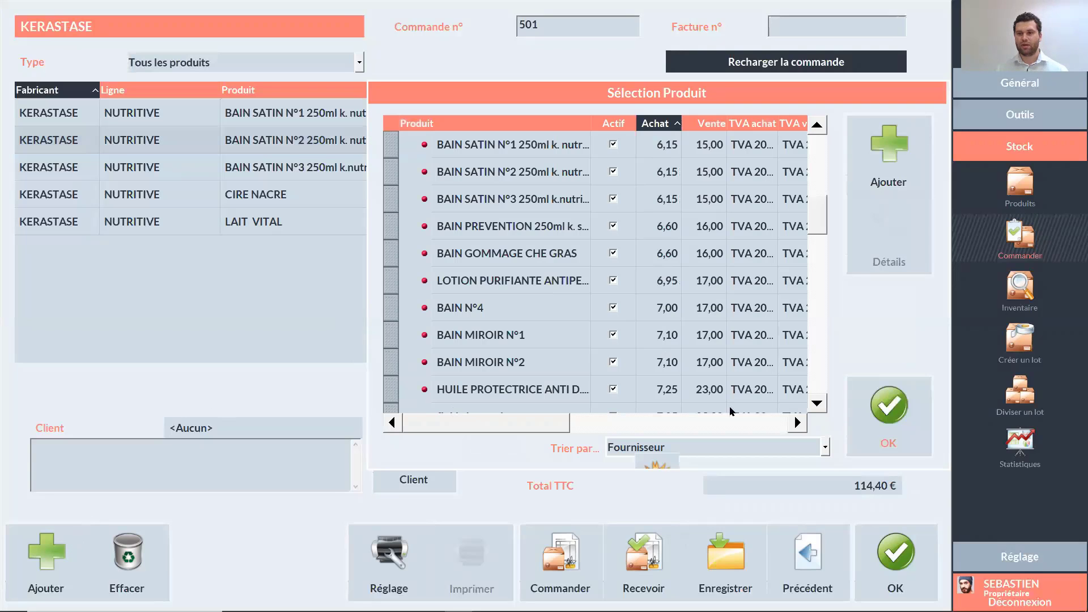
pyautogui.click(871, 419)
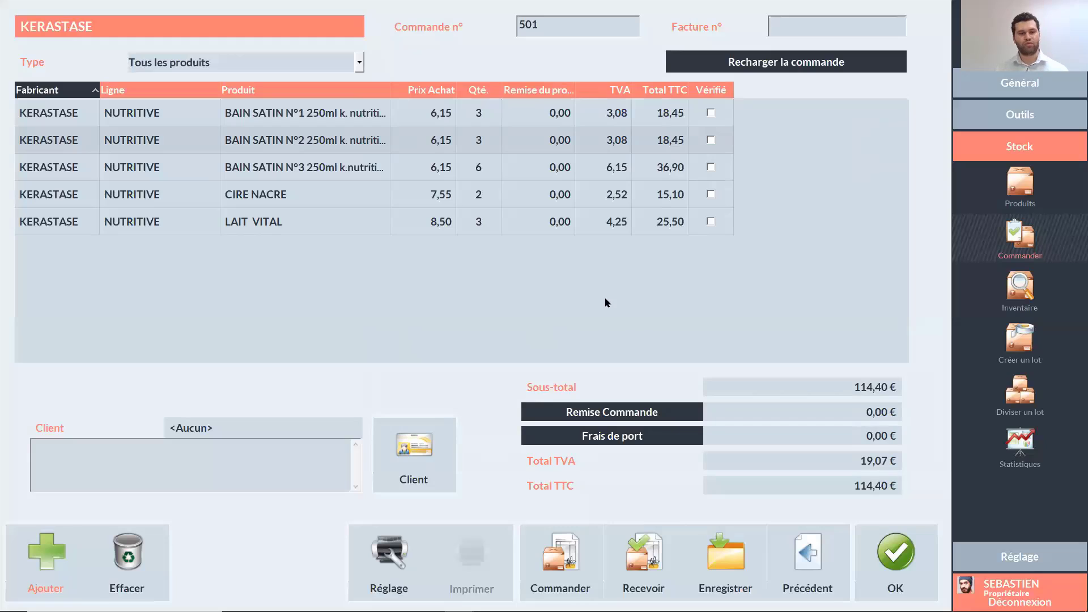
# Step: Start receiving the KERASTASE order and fill in its invoice number
pyautogui.click(644, 568)
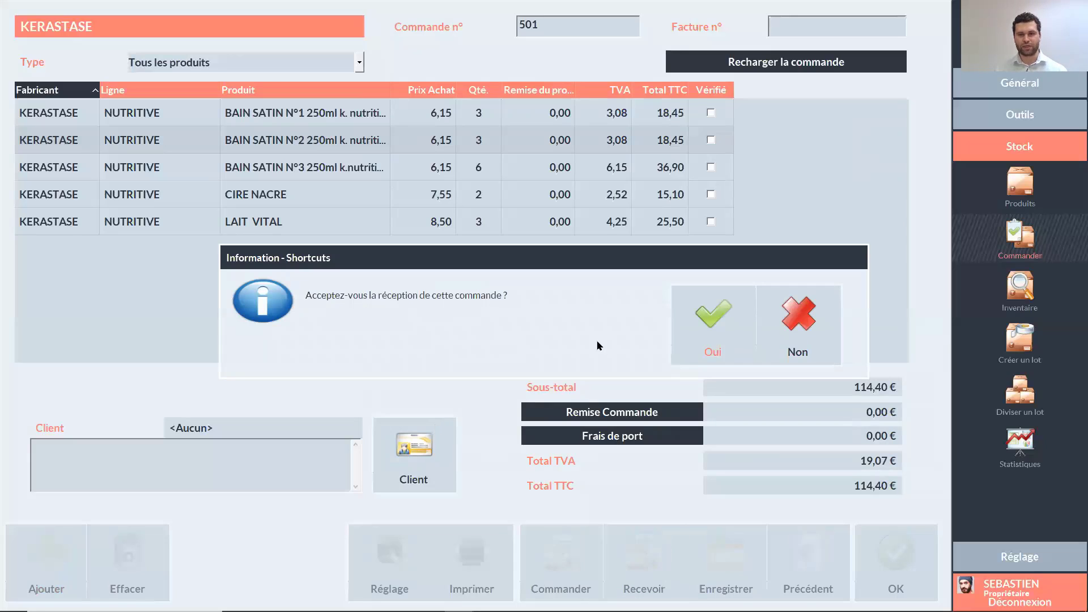
pyautogui.click(695, 311)
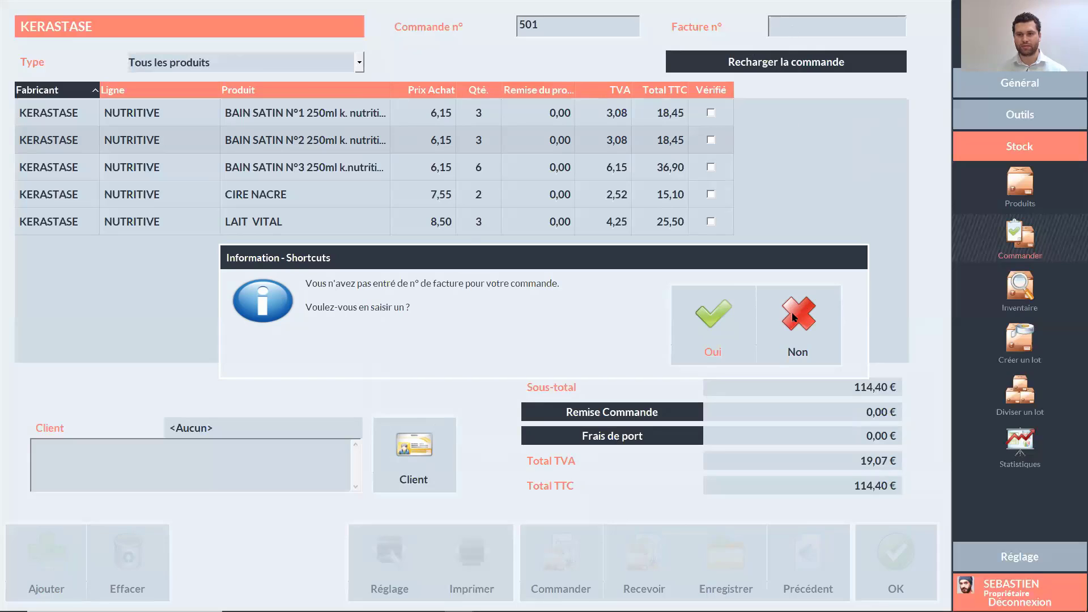
pyautogui.click(734, 290)
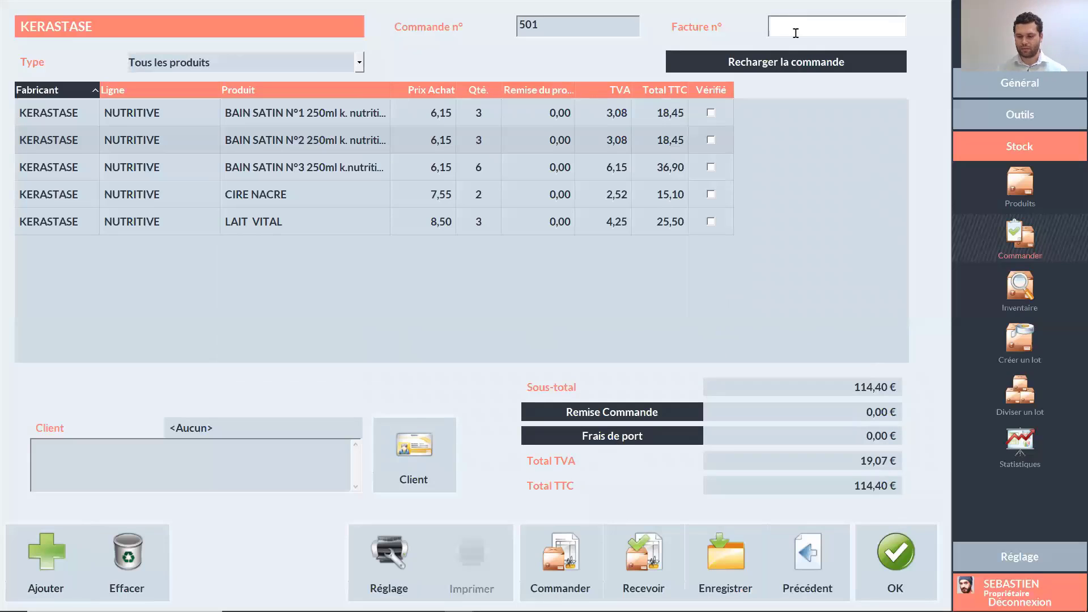
pyautogui.write('123456789')
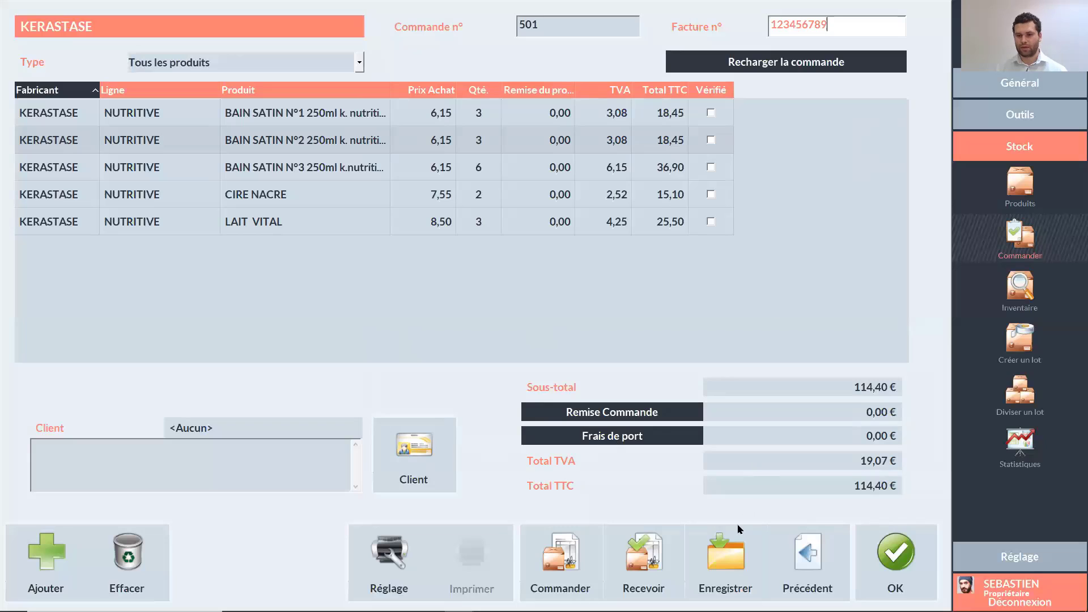
# Step: Accept the reception of the KERASTASE order and decline printing barcode labels
pyautogui.click(657, 549)
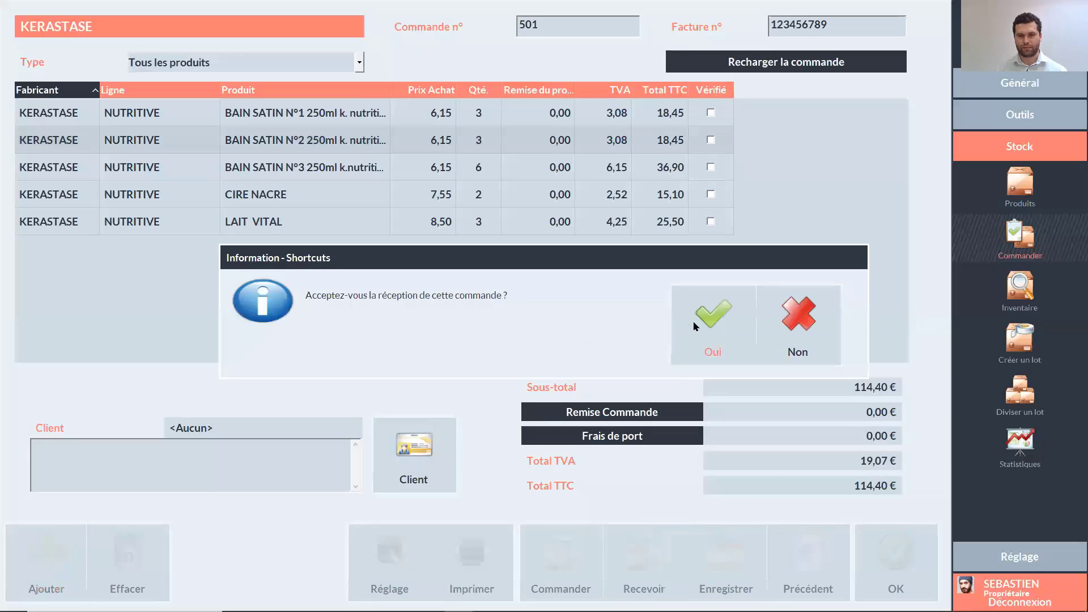
pyautogui.click(696, 327)
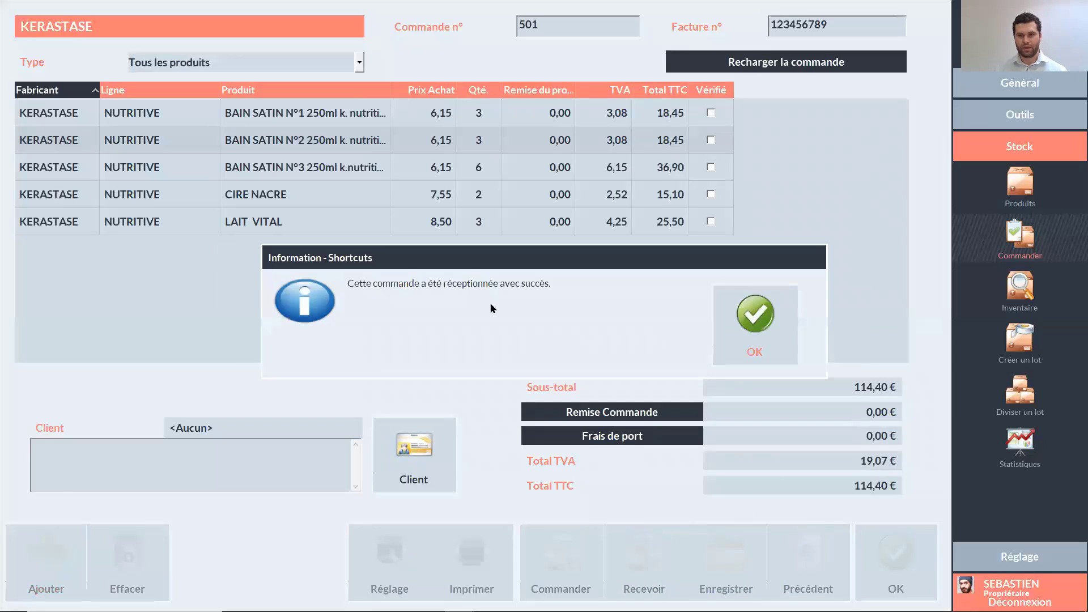
pyautogui.click(776, 315)
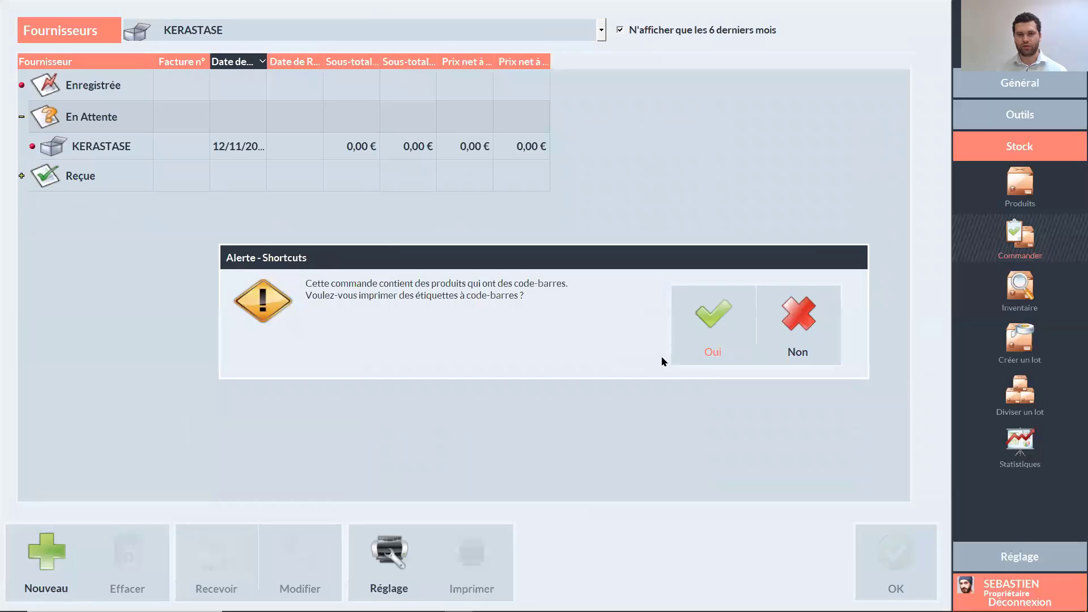
pyautogui.click(792, 347)
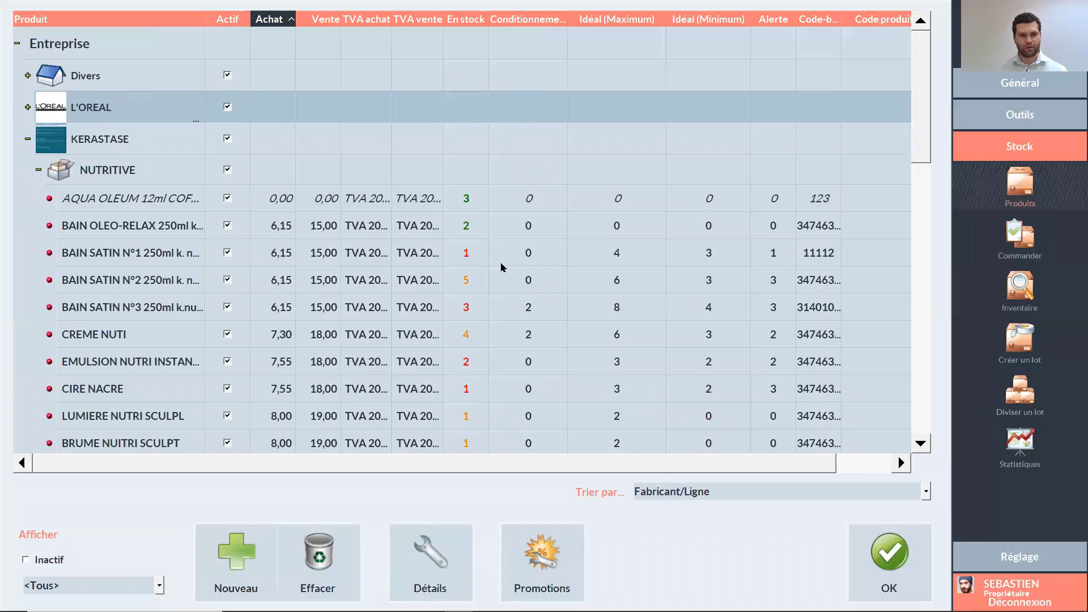
# Step: Reopen the product list and compare the stock of BAIN SATIN N°1, N°2 and N°3 under KERASTASE NUTRITIVE with their ideal maximum
pyautogui.click(882, 555)
pyautogui.click(1015, 181)
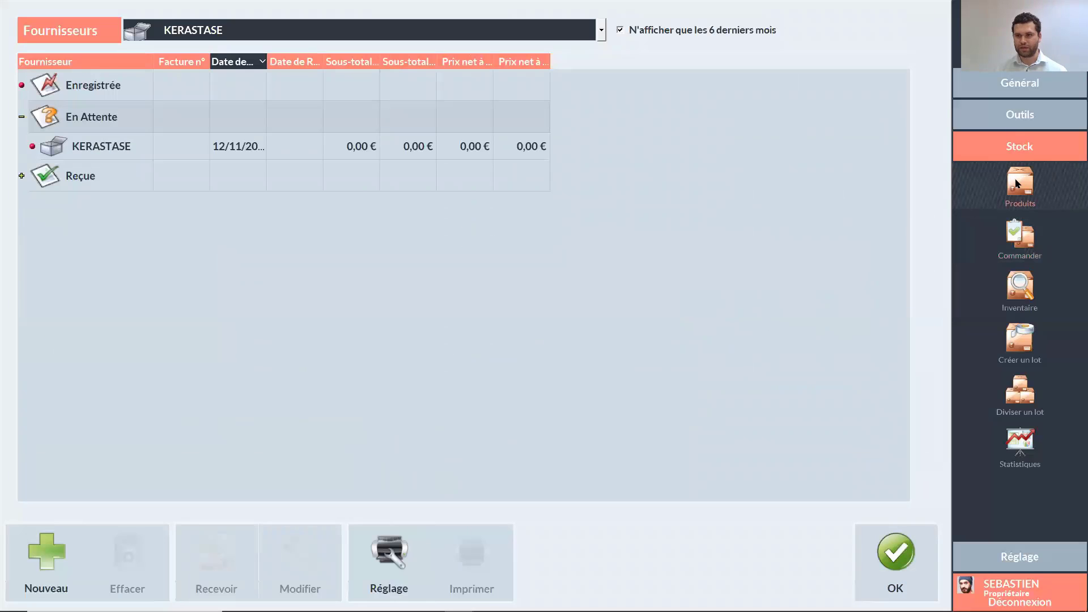
pyautogui.click(28, 139)
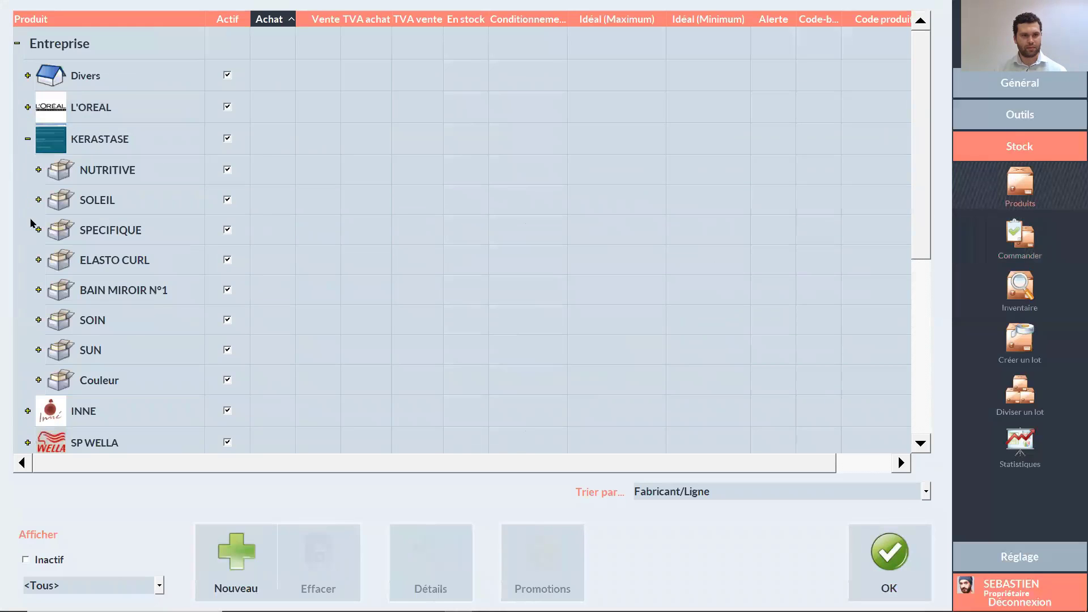
pyautogui.click(39, 170)
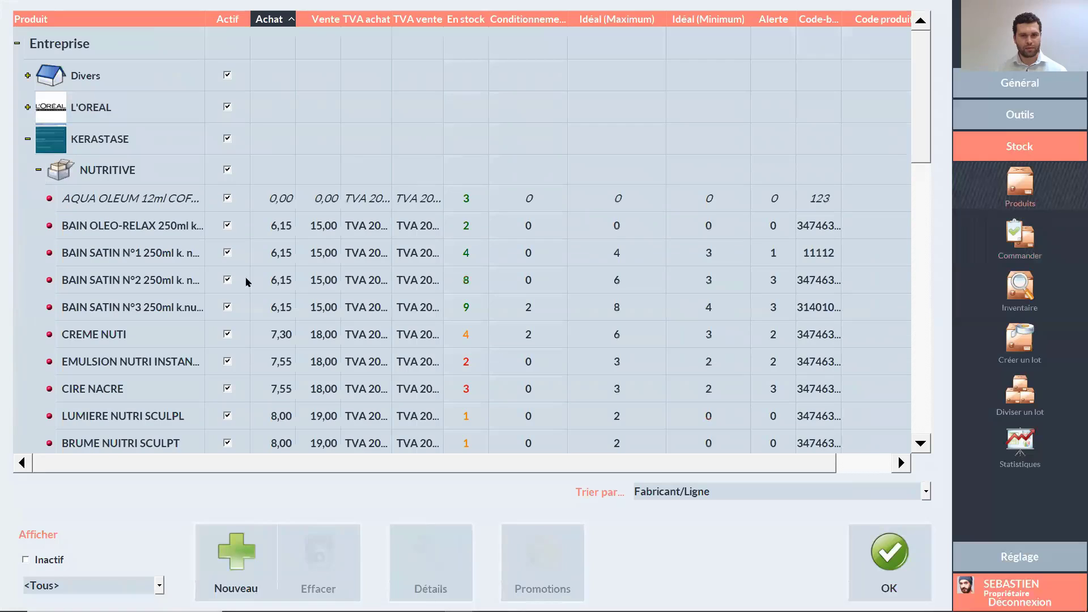
pyautogui.click(472, 280)
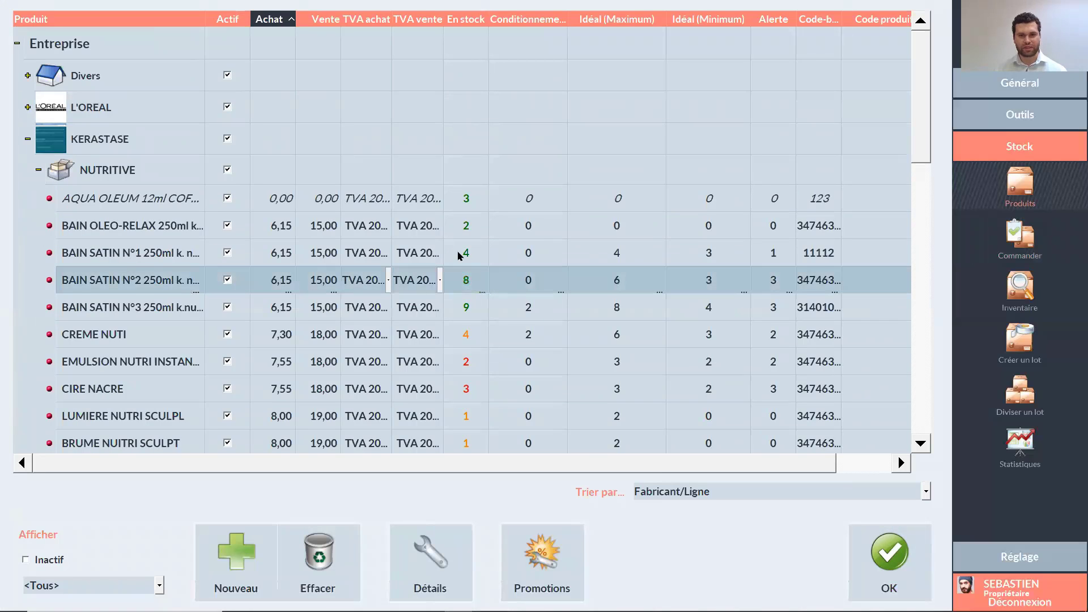
pyautogui.click(479, 255)
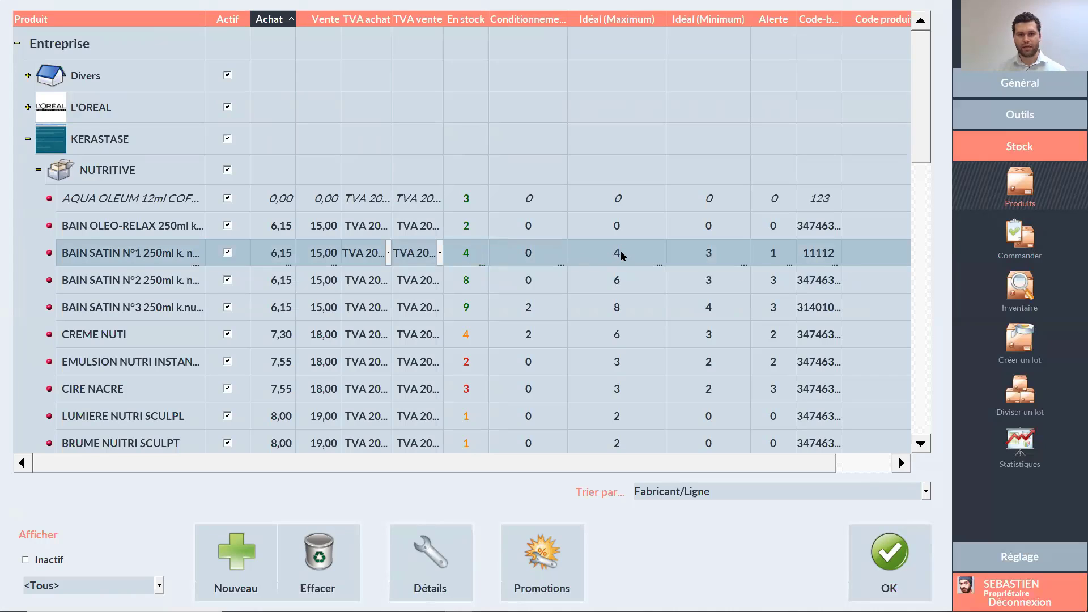
pyautogui.click(618, 282)
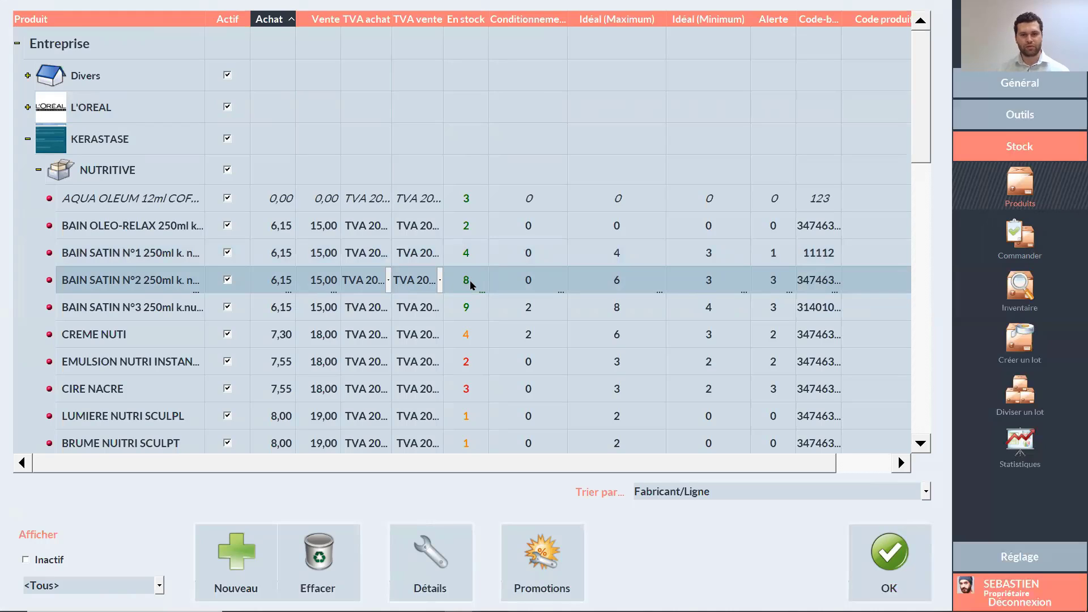
pyautogui.click(466, 310)
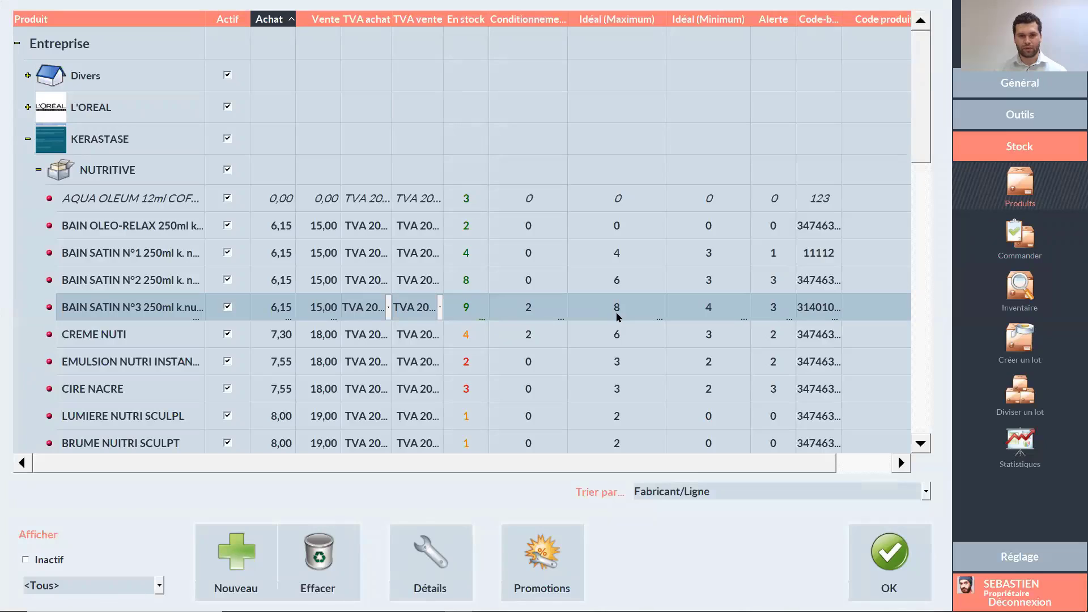
# Step: Reopen the product list and set the stock of CREME NUTI under KERASTASE NUTRITIVE to 2
pyautogui.click(865, 550)
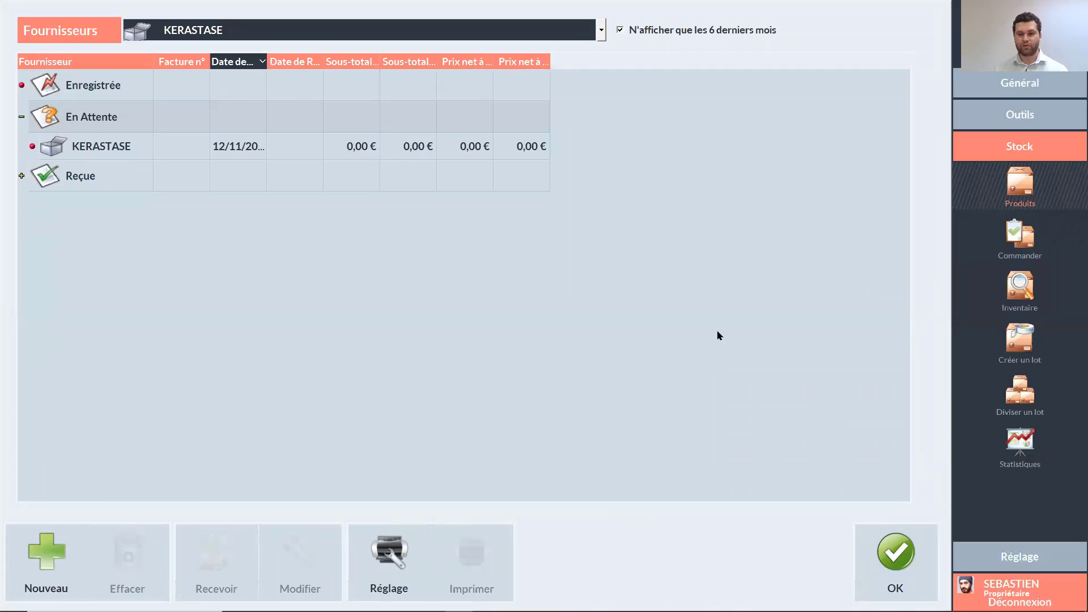
pyautogui.click(1027, 190)
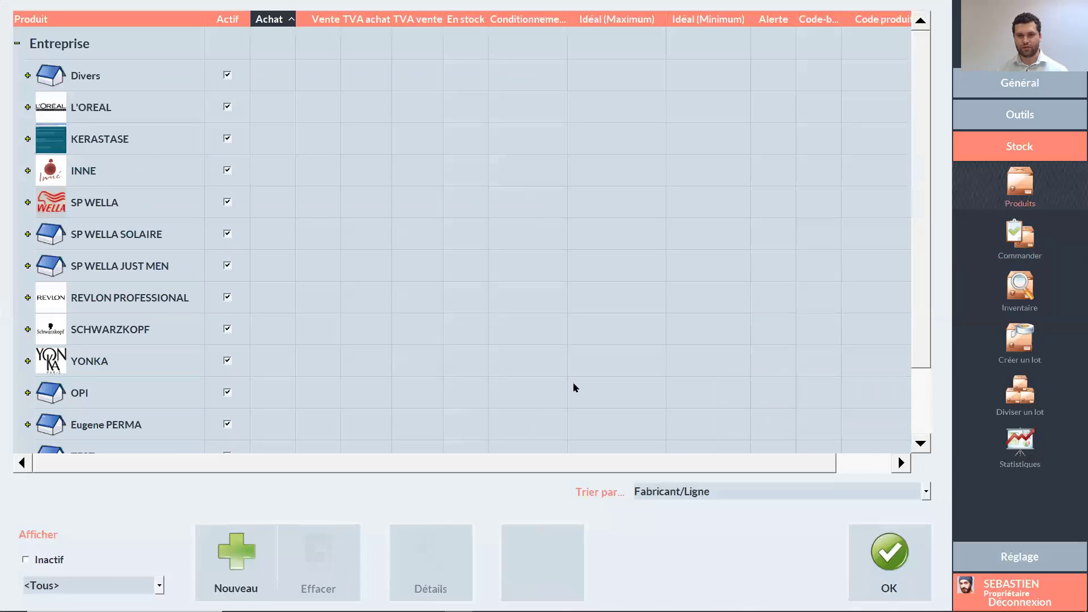
pyautogui.click(28, 139)
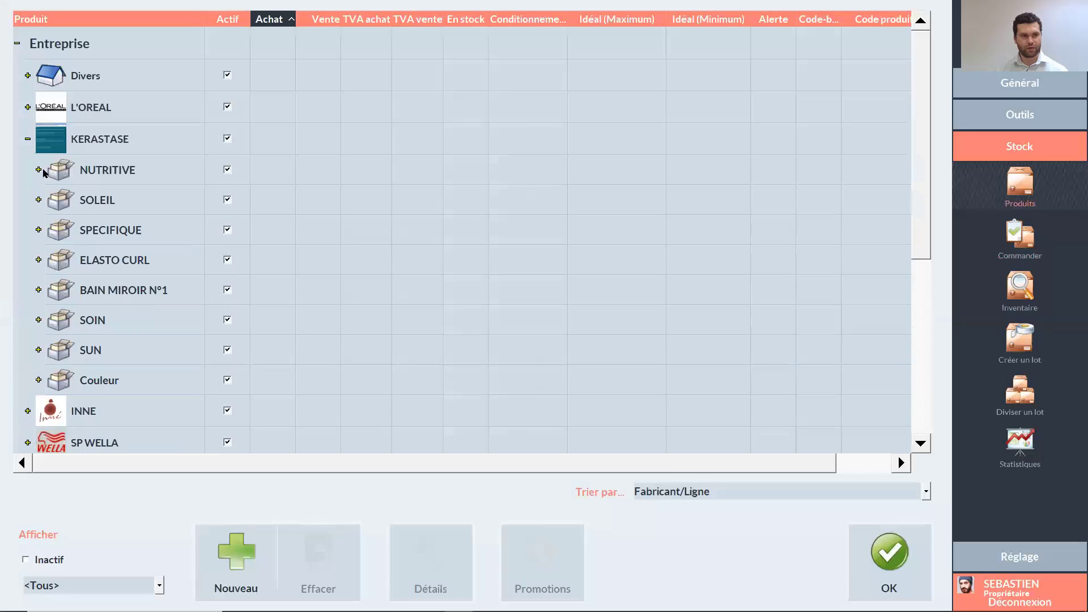
pyautogui.click(38, 170)
pyautogui.scroll(-1, 585, 301)
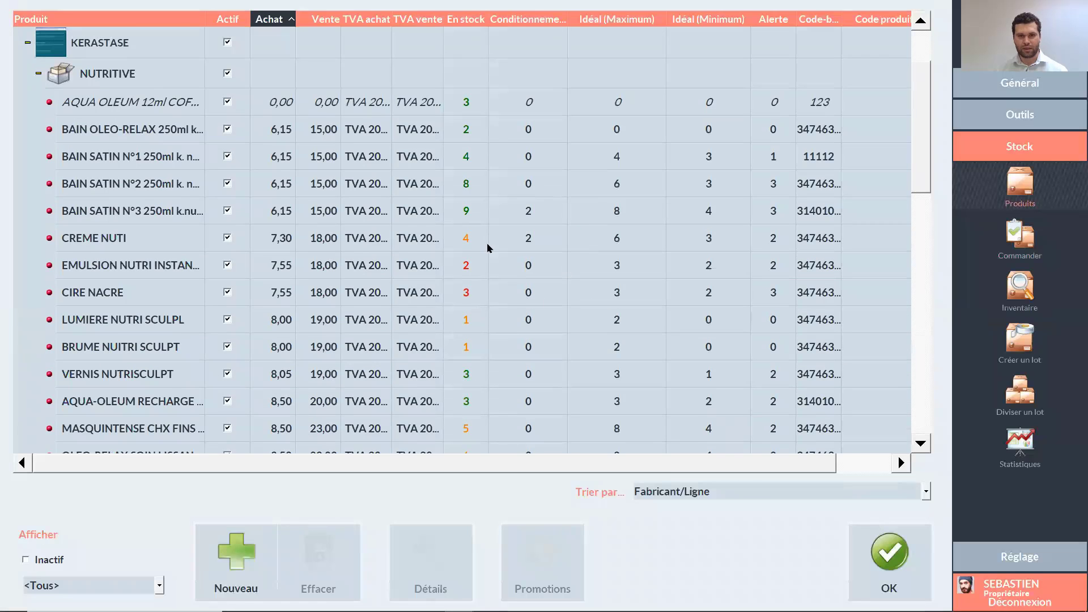
pyautogui.click(712, 238)
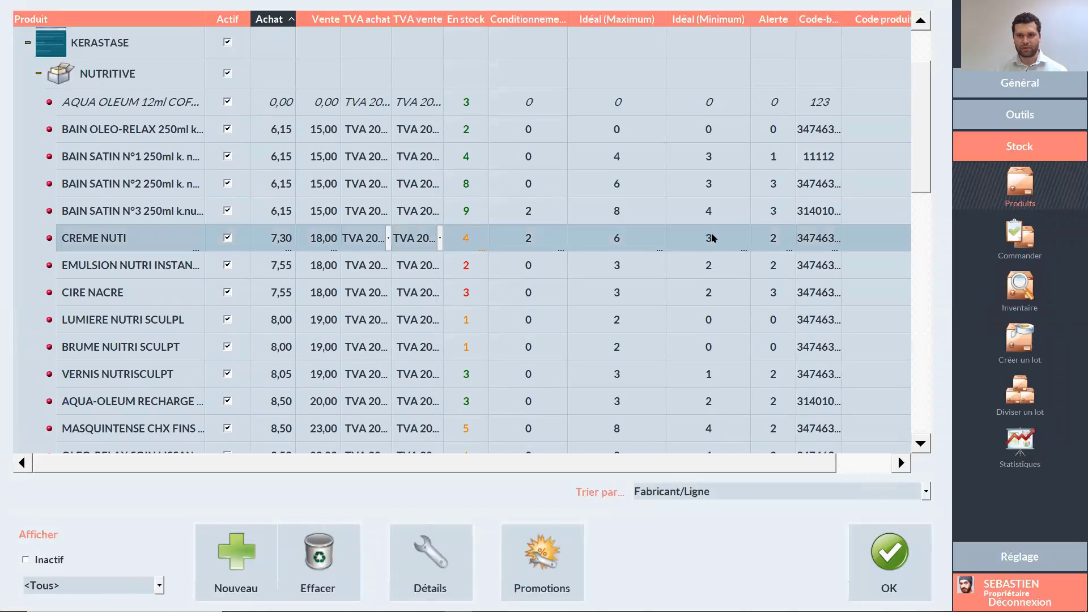
pyautogui.click(485, 240)
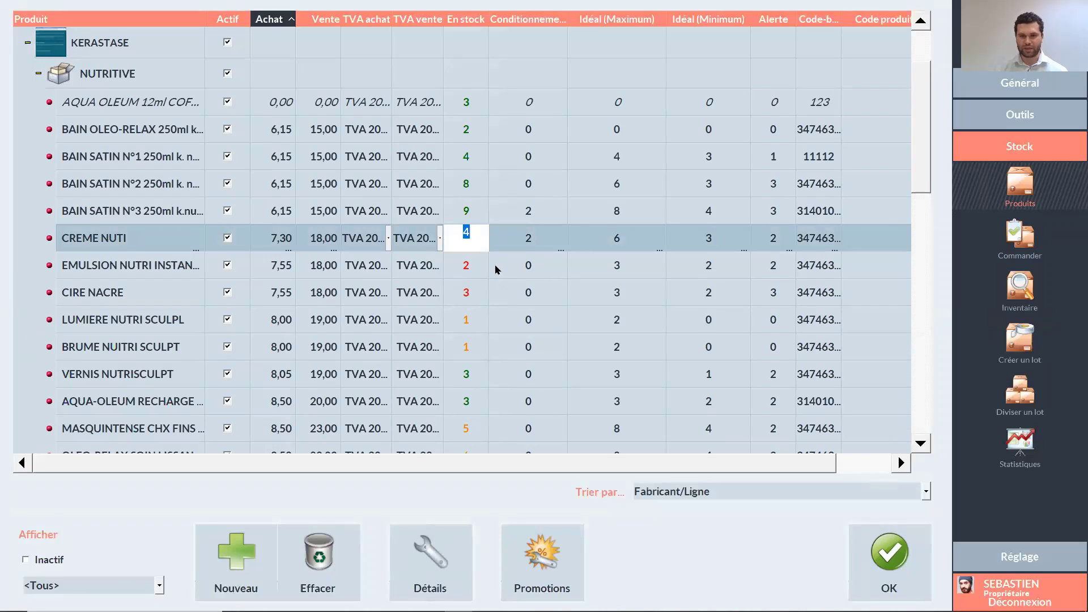
pyautogui.write('2')
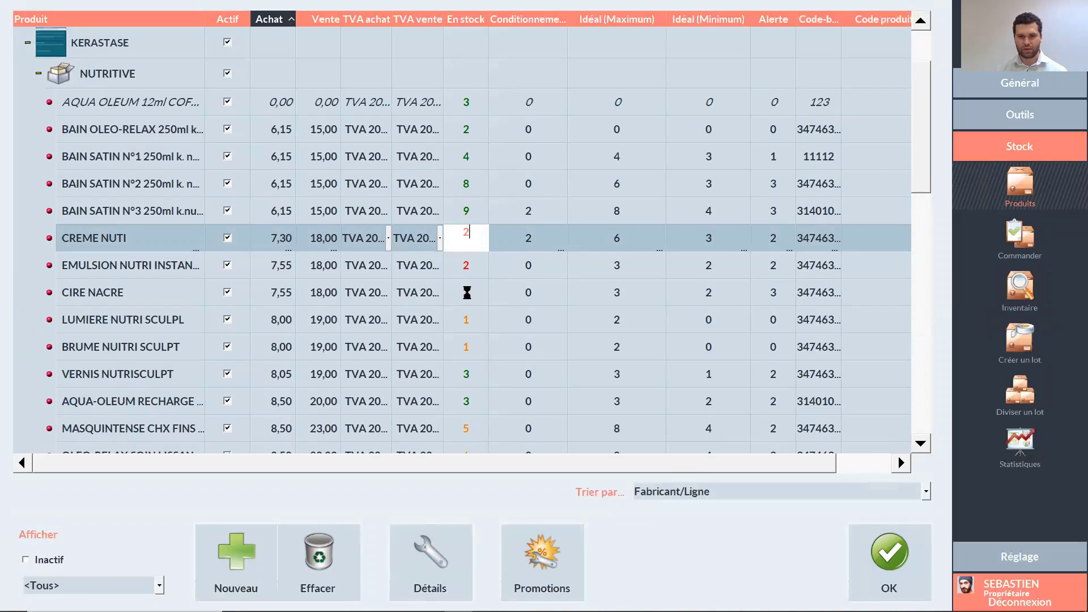
pyautogui.press('Return')
# Step: Set the stock of CIRE NACRE to 1 and VERNIS NUTRISCULPT to 0, then leave the product list
pyautogui.click(470, 292)
pyautogui.write('1')
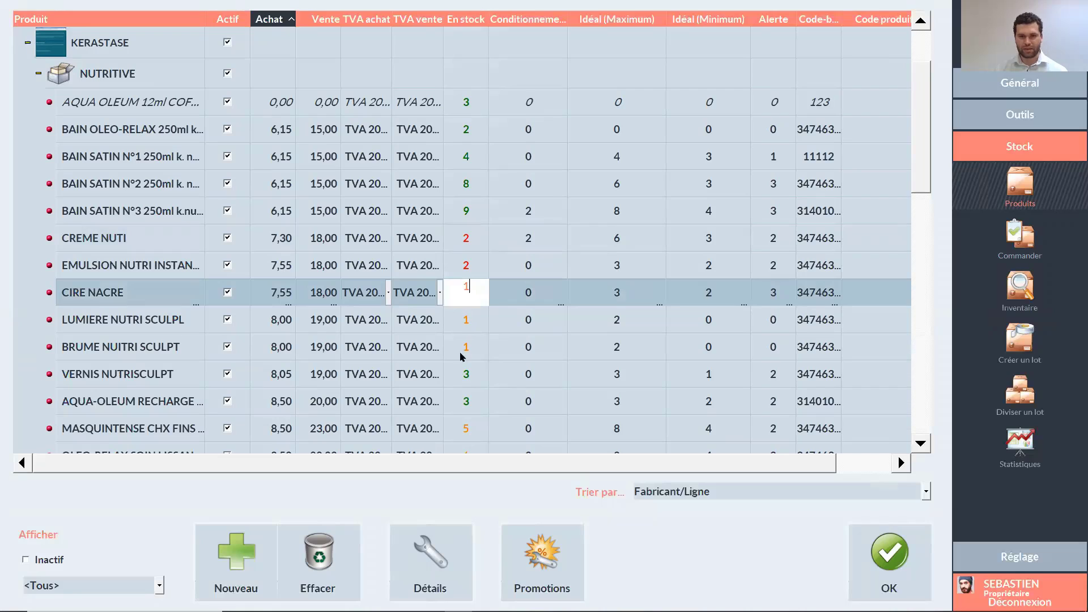
pyautogui.click(468, 377)
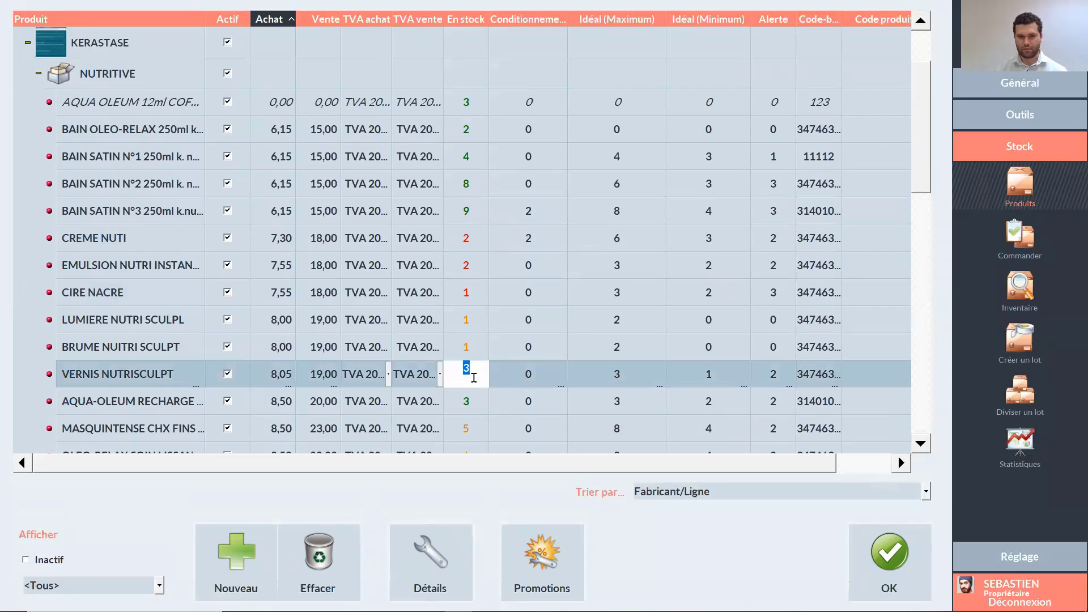
pyautogui.write('0')
pyautogui.click(869, 558)
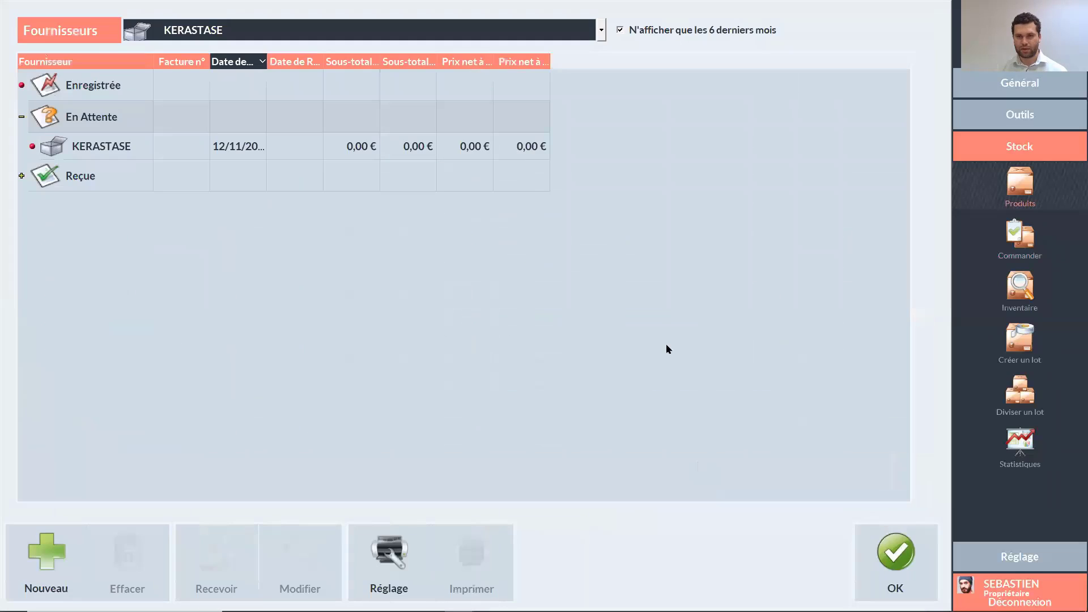
# Step: Create a new order for supplier KERASTASE covering all products (Tous les produits) and review the proposed lines
pyautogui.click(228, 30)
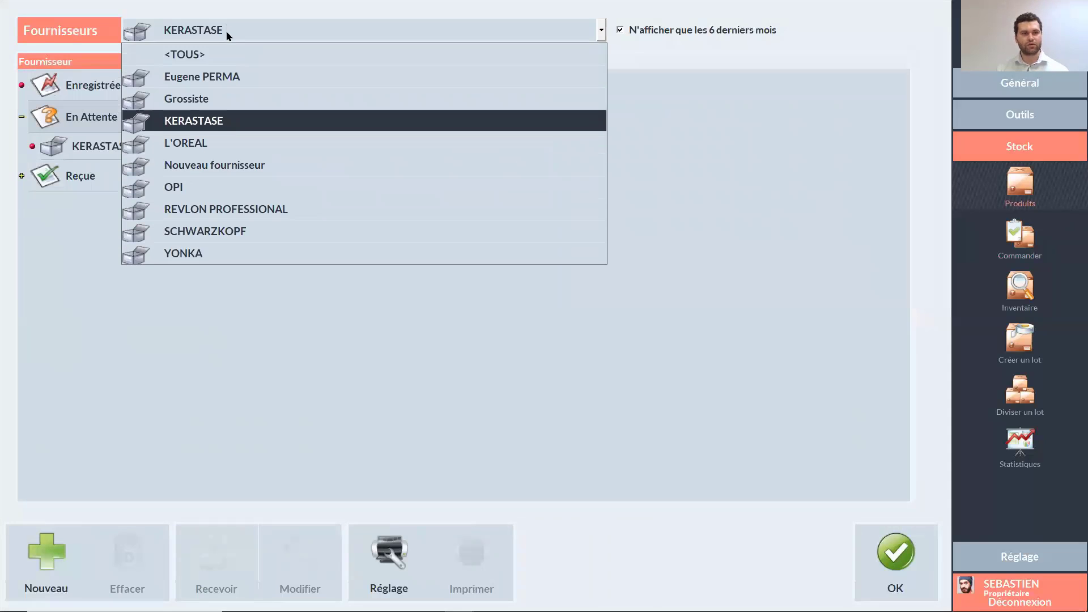
pyautogui.click(214, 121)
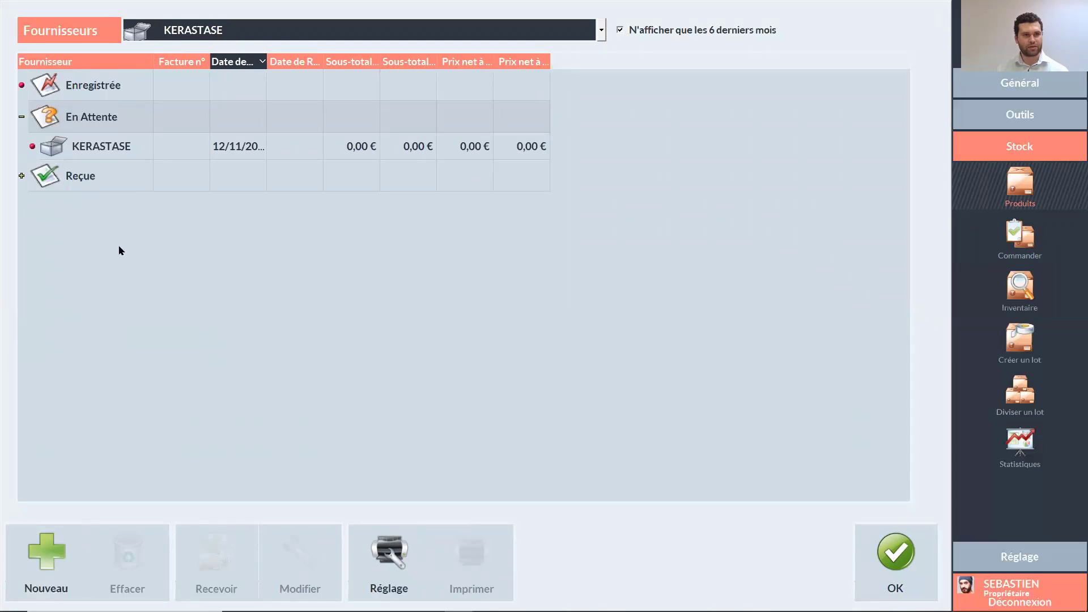
pyautogui.click(31, 564)
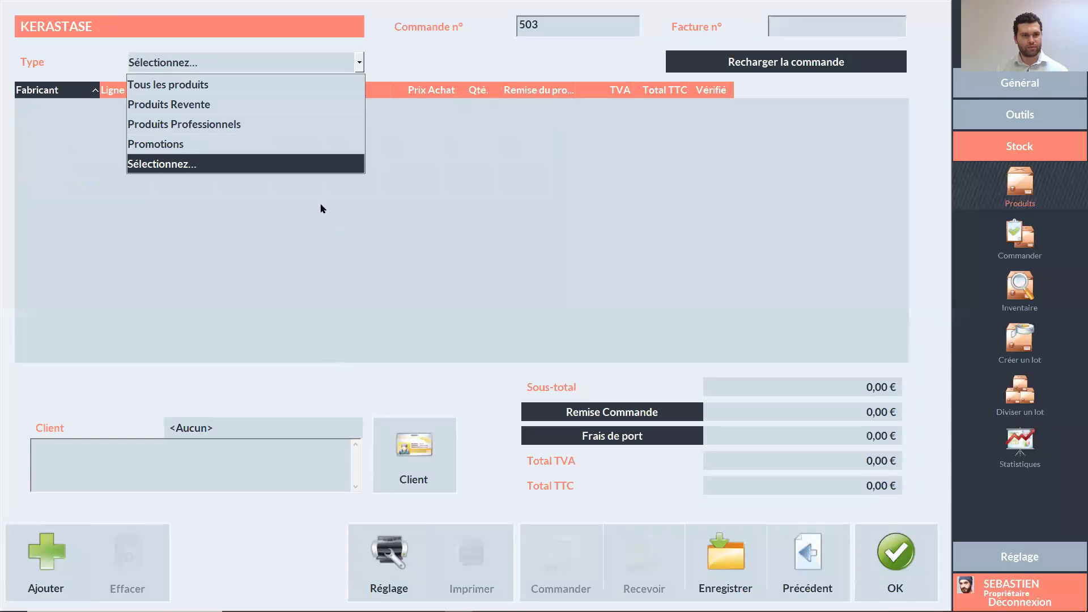
pyautogui.click(187, 91)
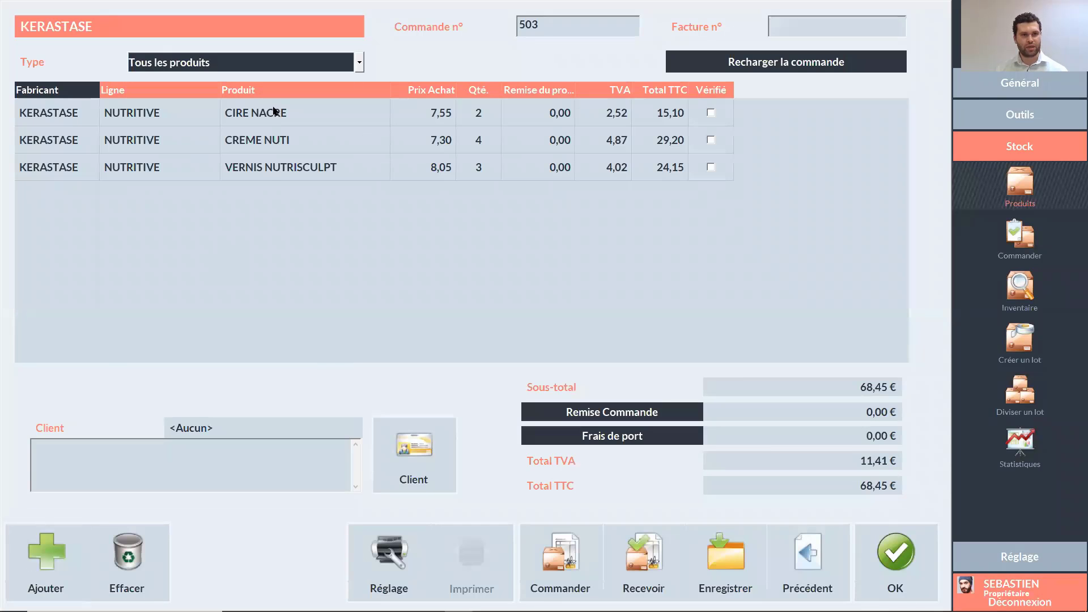
pyautogui.click(275, 112)
pyautogui.click(287, 170)
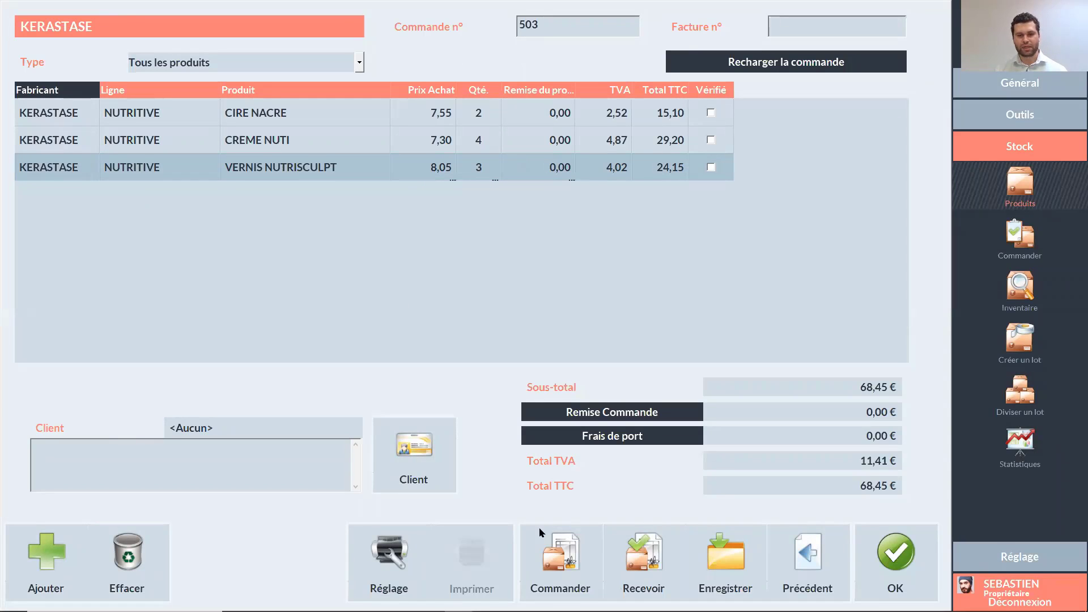
# Step: Place the KERASTASE order and print it to PDF, replacing the existing Stock Order file
pyautogui.click(555, 570)
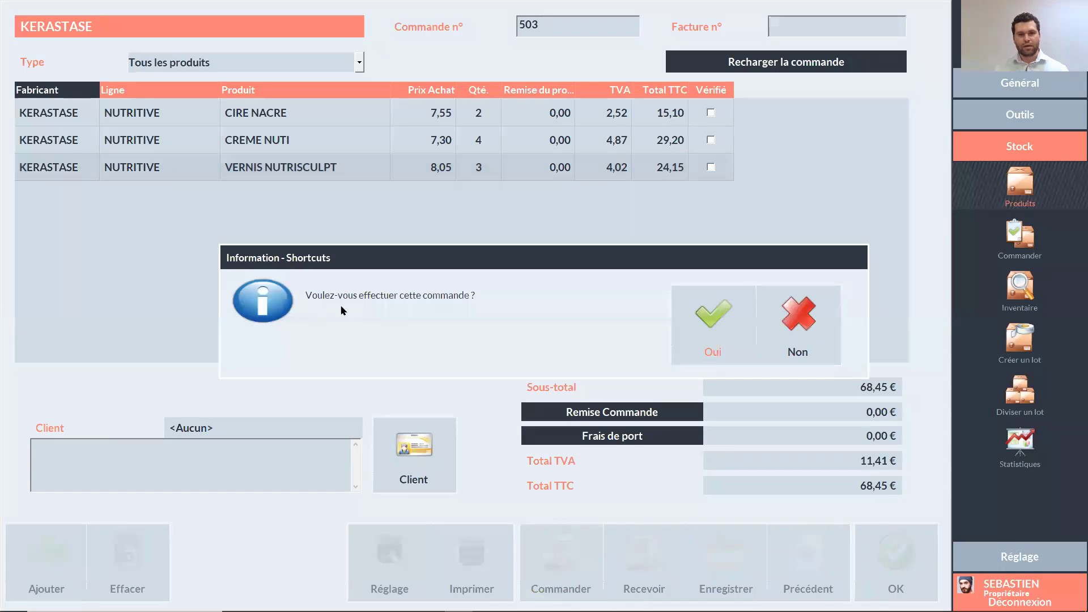
pyautogui.click(709, 322)
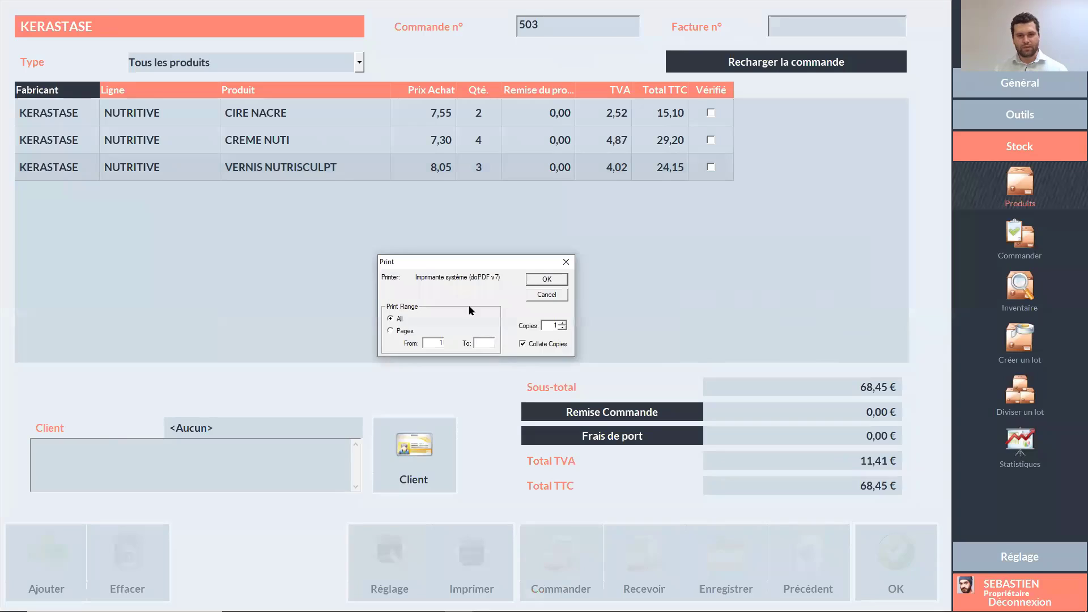
pyautogui.press('Return')
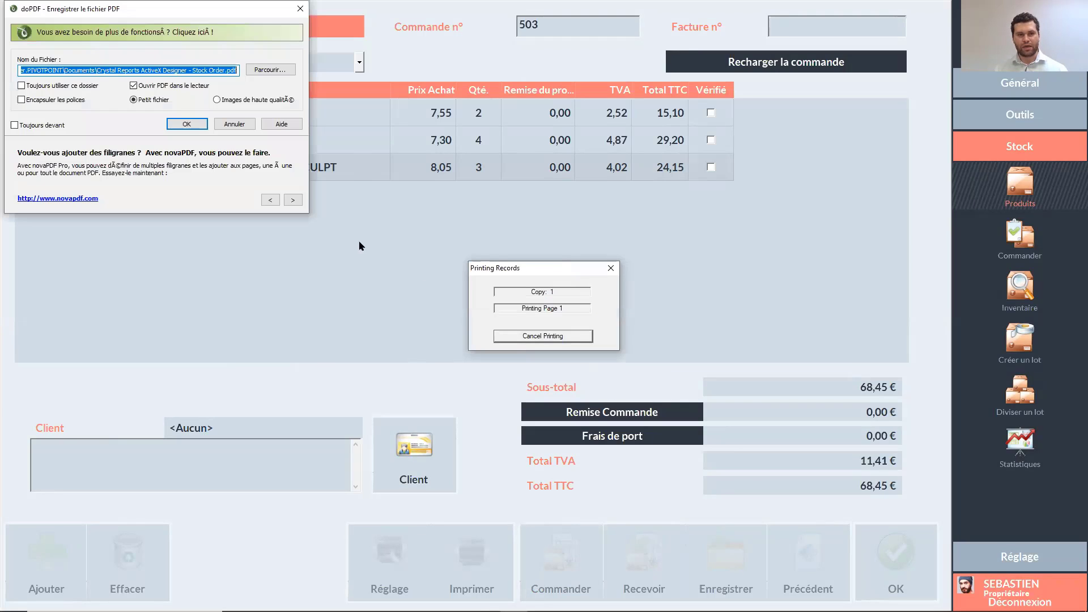
pyautogui.click(189, 124)
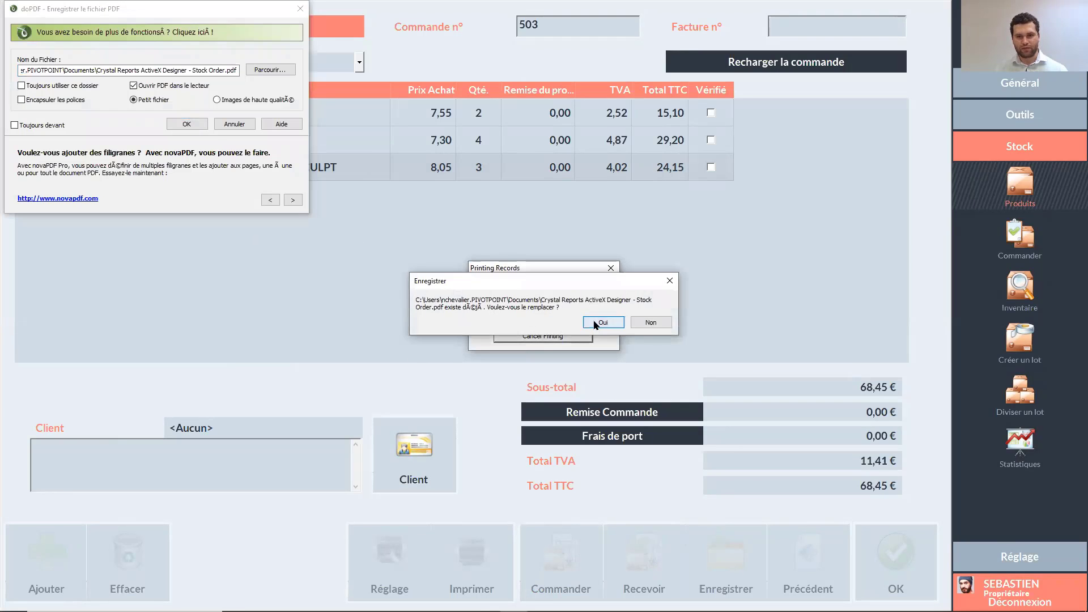
pyautogui.click(609, 322)
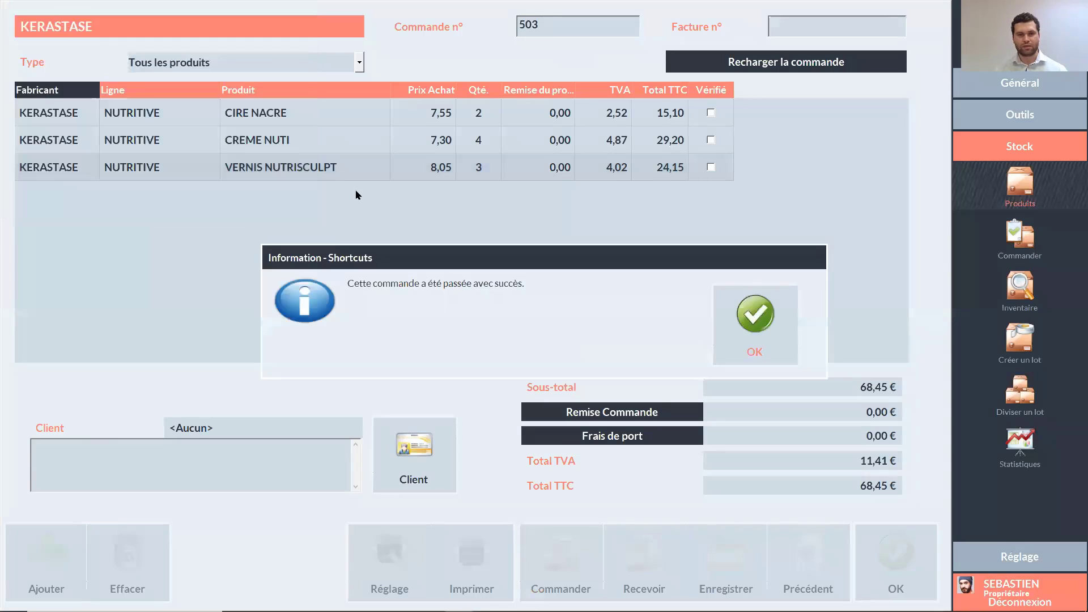
pyautogui.click(748, 321)
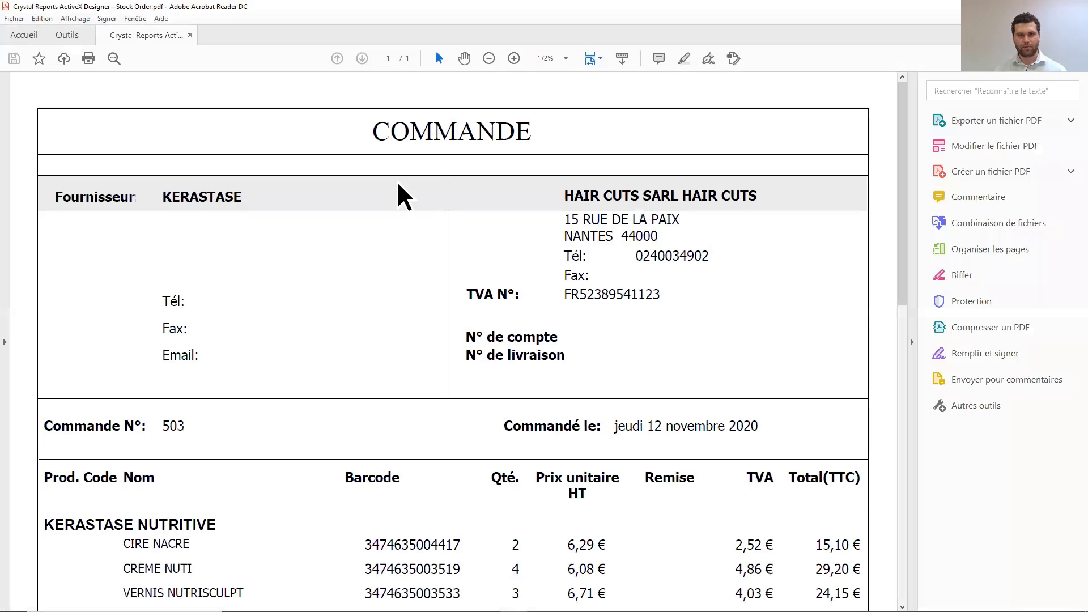
# Step: Examine the product lines, quantities, unit prices and totals in the order PDF, then leave the document
pyautogui.scroll(-2, 505, 257)
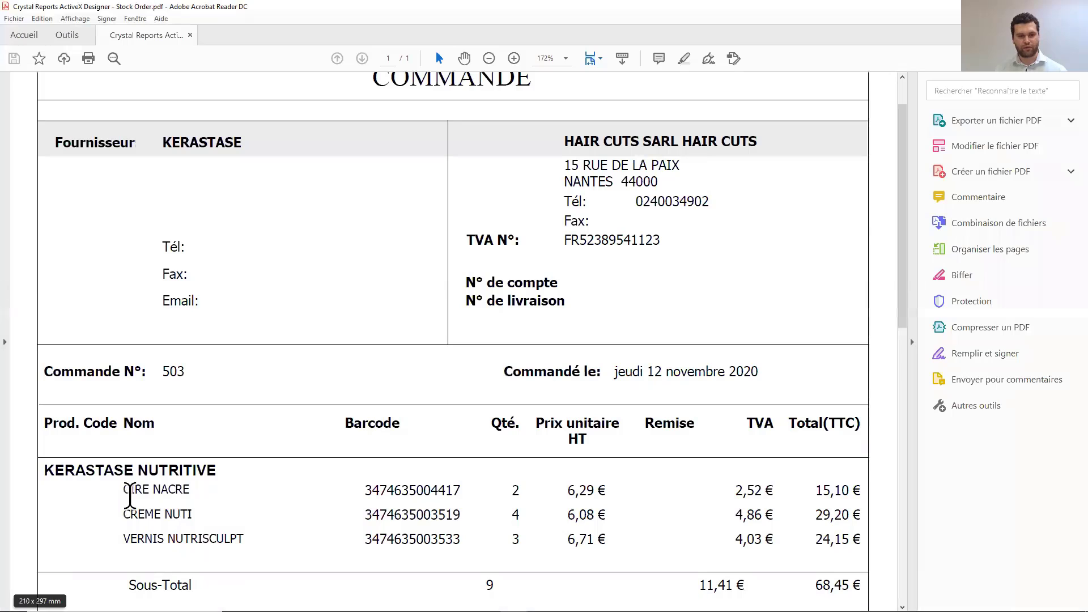
pyautogui.tripleClick(134, 488)
pyautogui.scroll(-1, 562, 499)
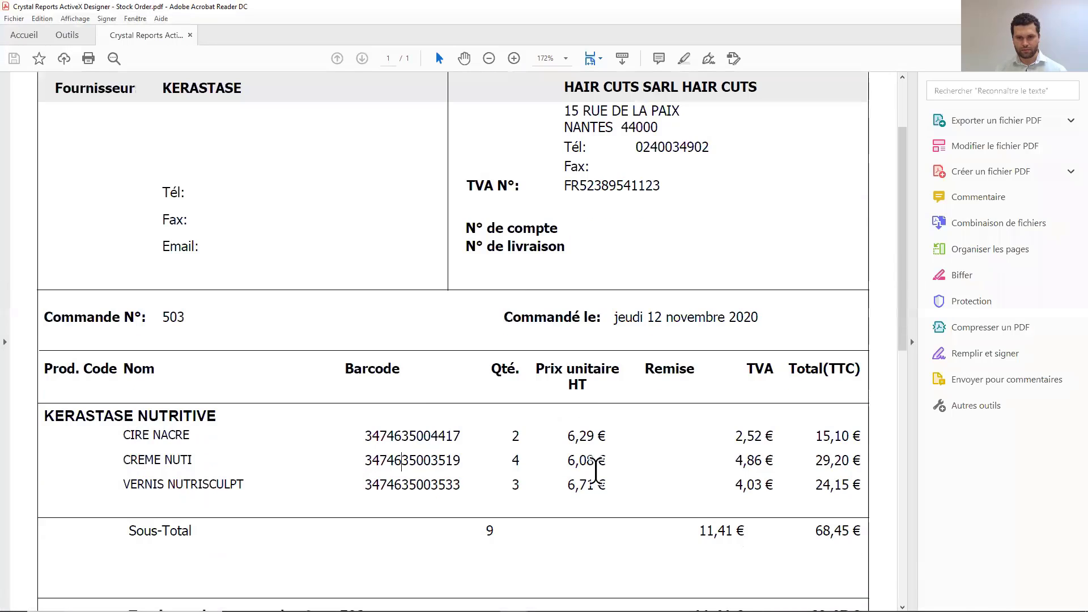
pyautogui.scroll(-3, 567, 442)
pyautogui.moveTo(566, 381); pyautogui.dragTo(610, 381)
pyautogui.click(612, 438)
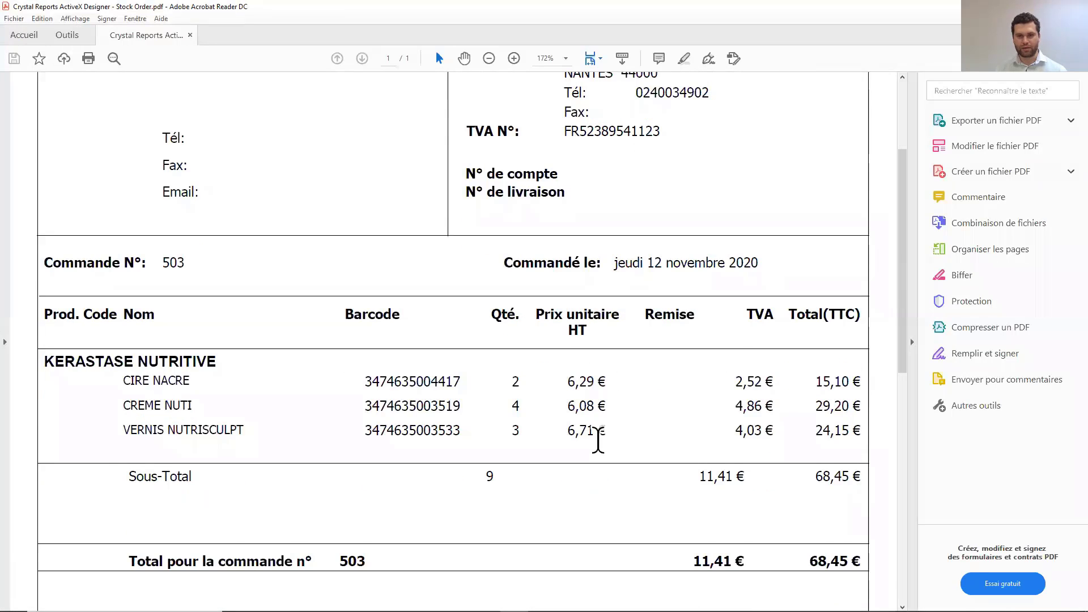
pyautogui.scroll(-9, 583, 445)
pyautogui.scroll(-10, 572, 434)
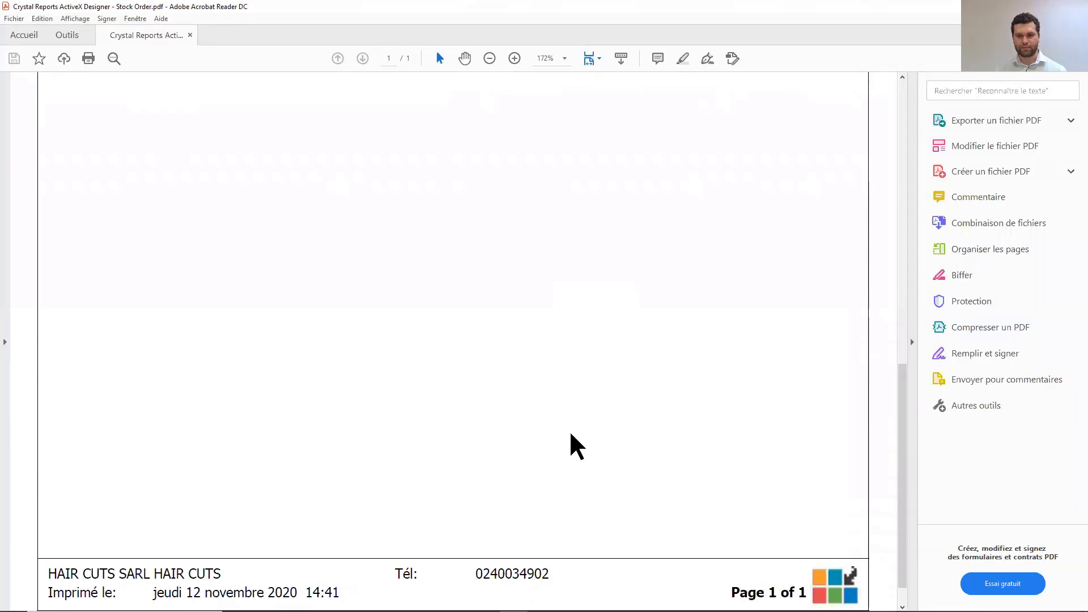
pyautogui.scroll(6, 572, 435)
pyautogui.scroll(10, 574, 452)
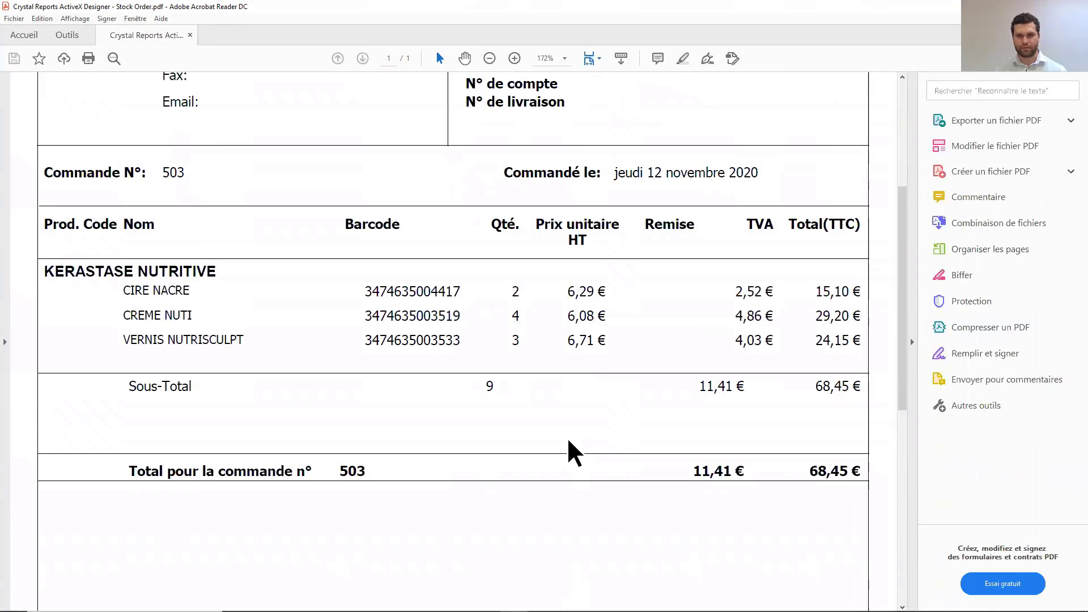
pyautogui.scroll(8, 566, 437)
pyautogui.scroll(1, 563, 441)
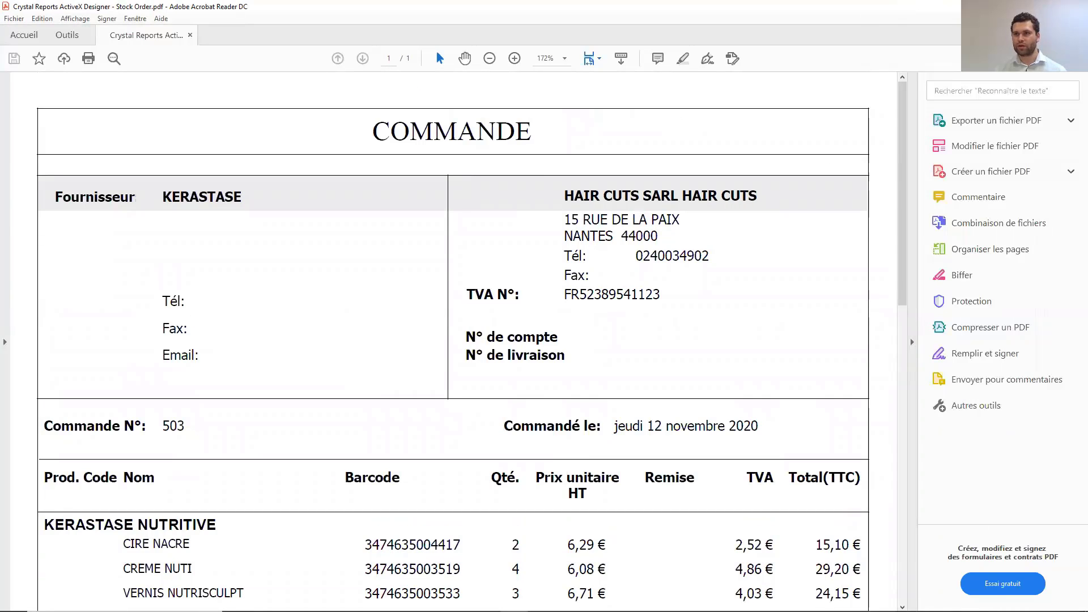
pyautogui.click(1074, 6)
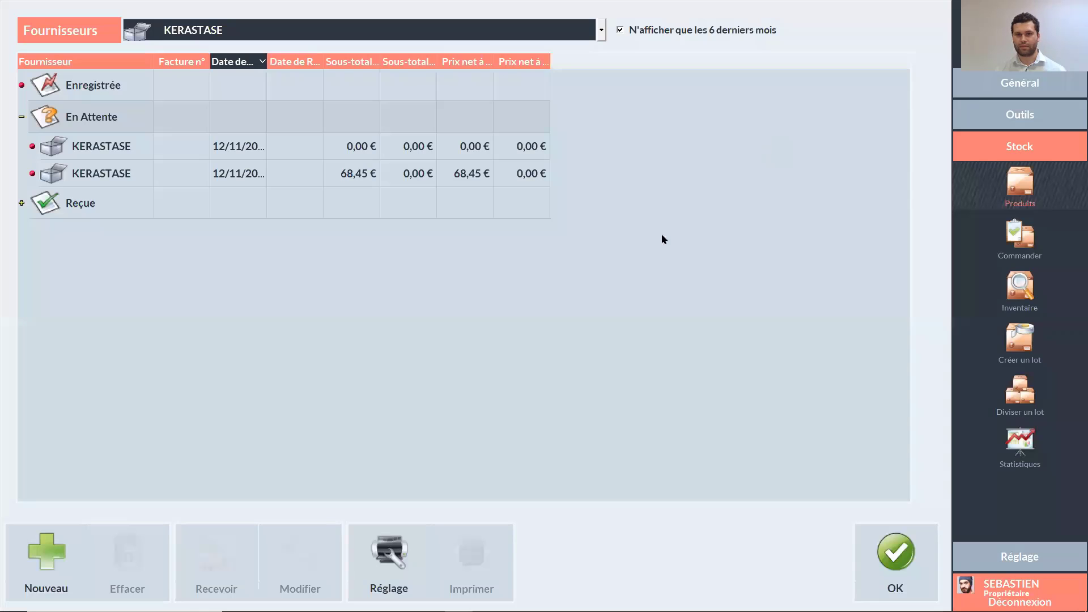
# Step: Open the pending 68,45 € KERASTASE order for reception and select its VERNIS NUTRISCULPT line
pyautogui.click(93, 185)
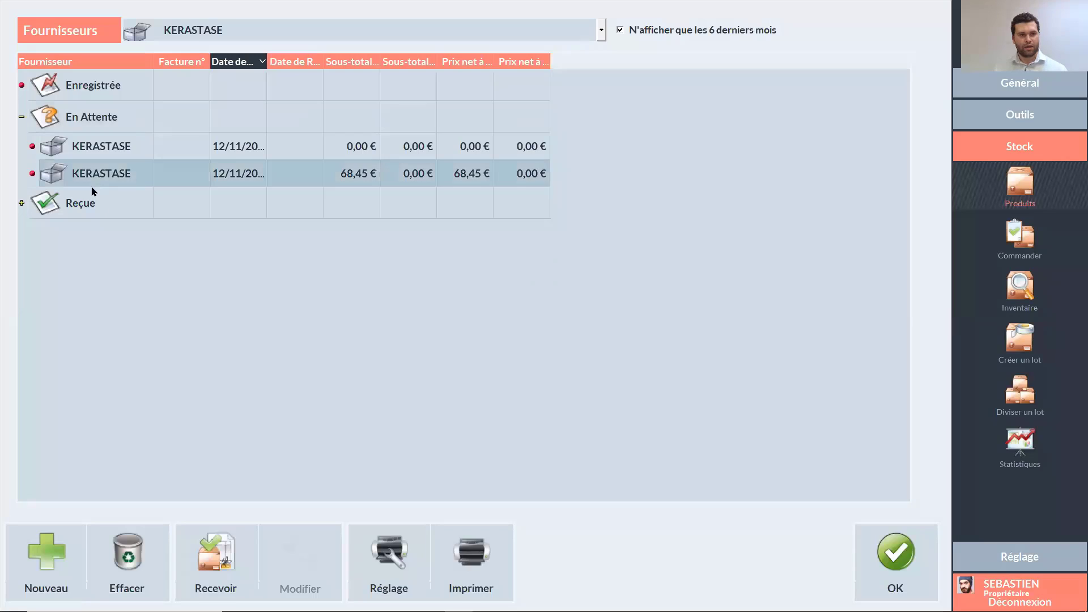
pyautogui.click(147, 152)
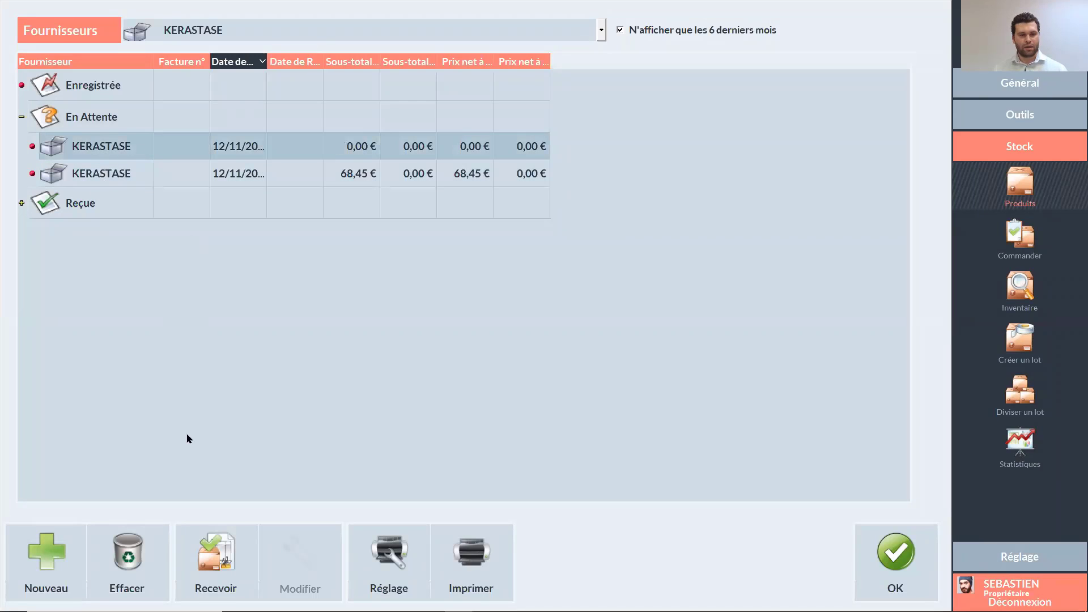
pyautogui.click(121, 173)
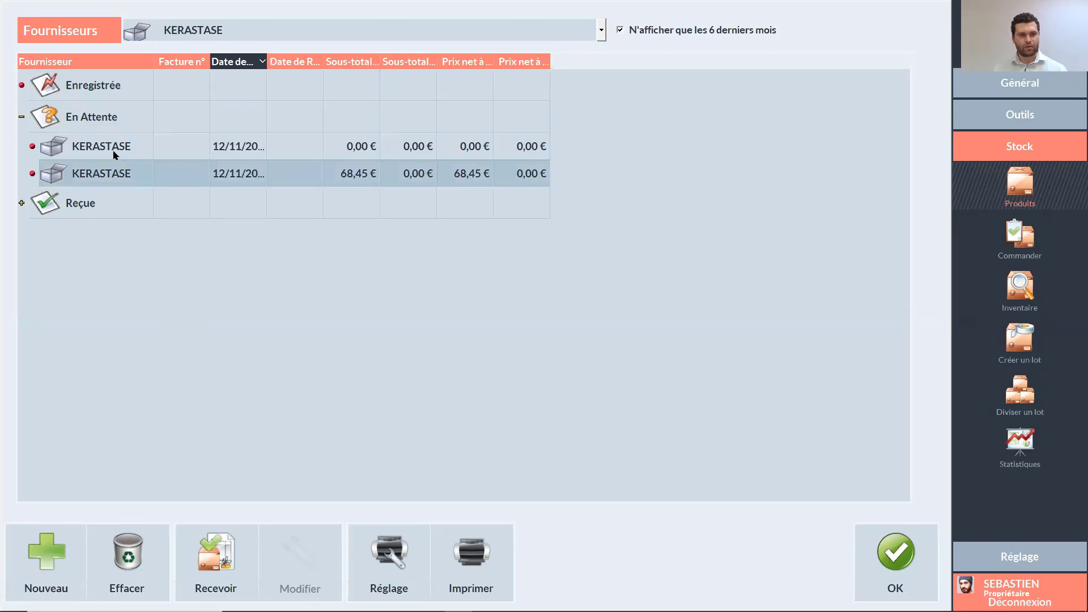
pyautogui.click(112, 153)
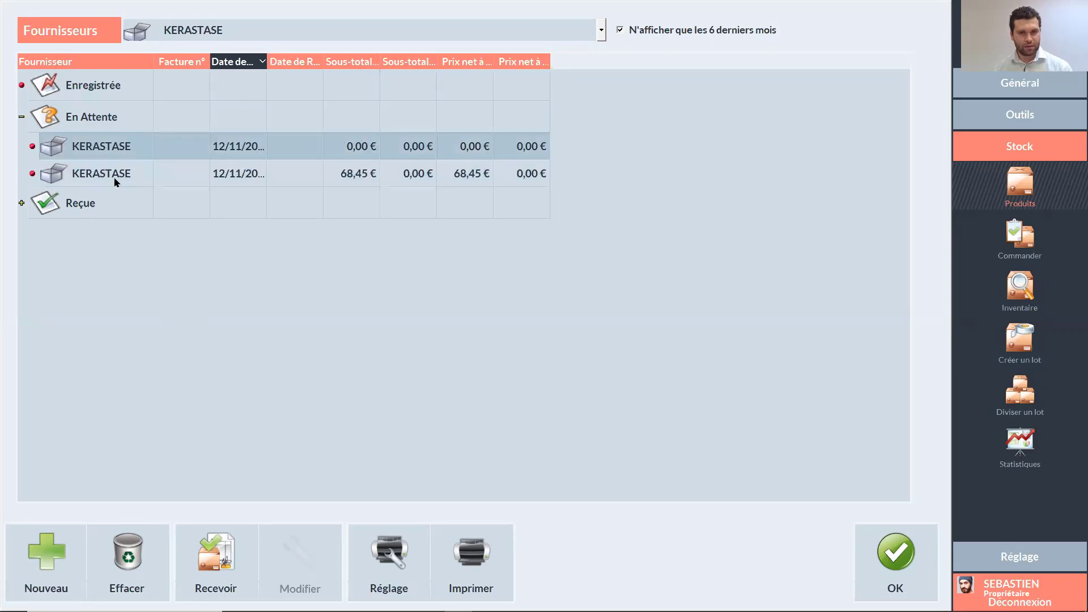
pyautogui.click(113, 172)
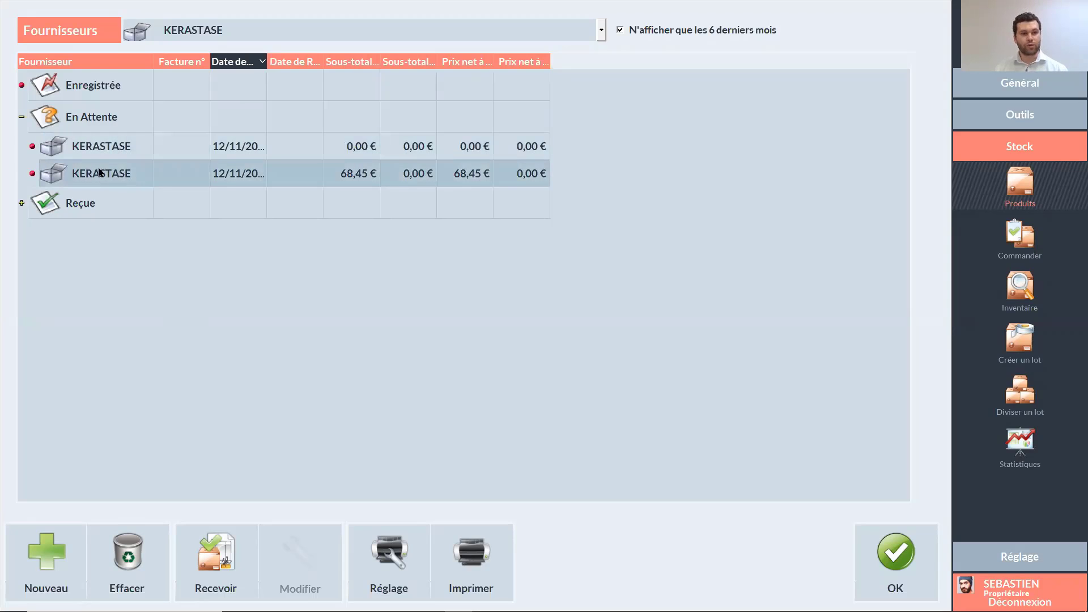
pyautogui.click(220, 563)
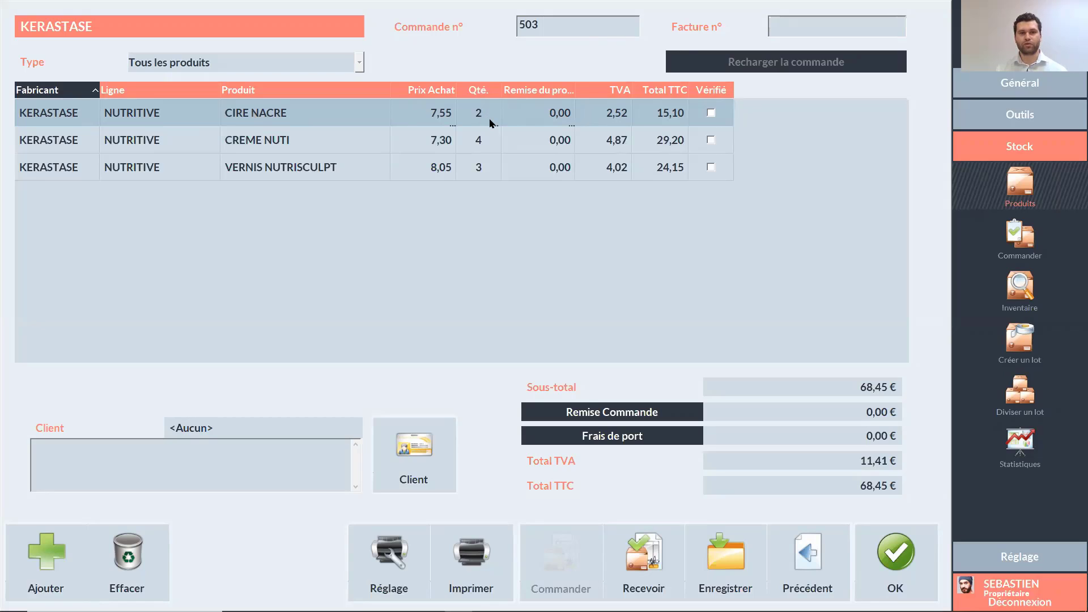
pyautogui.click(225, 173)
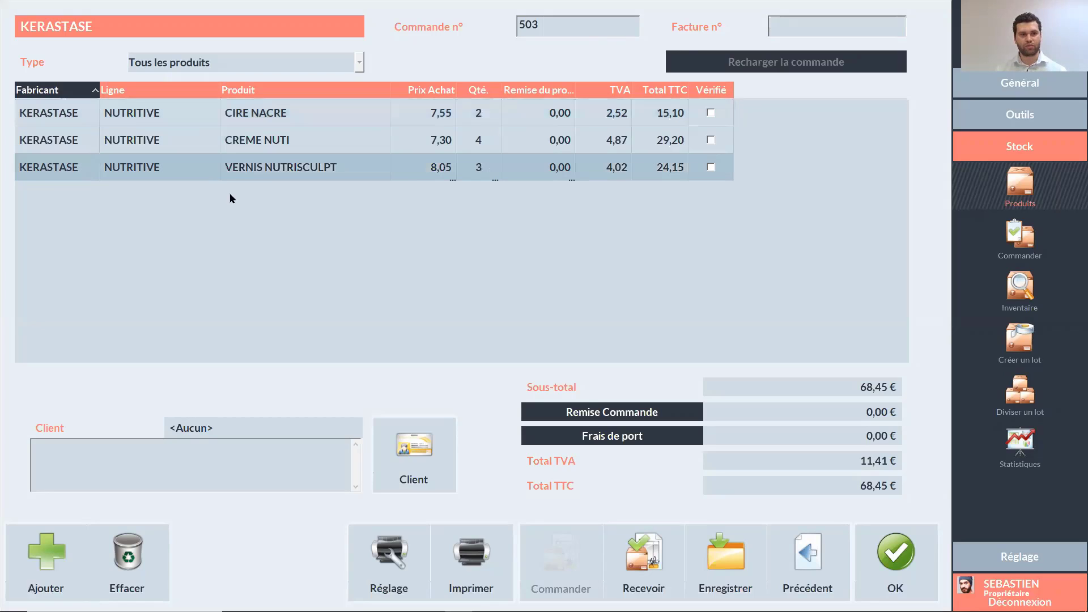
# Step: Set the received quantity of VERNIS NUTRISCULPT to 0 and put the 3 missing units on pending delivery
pyautogui.click(485, 178)
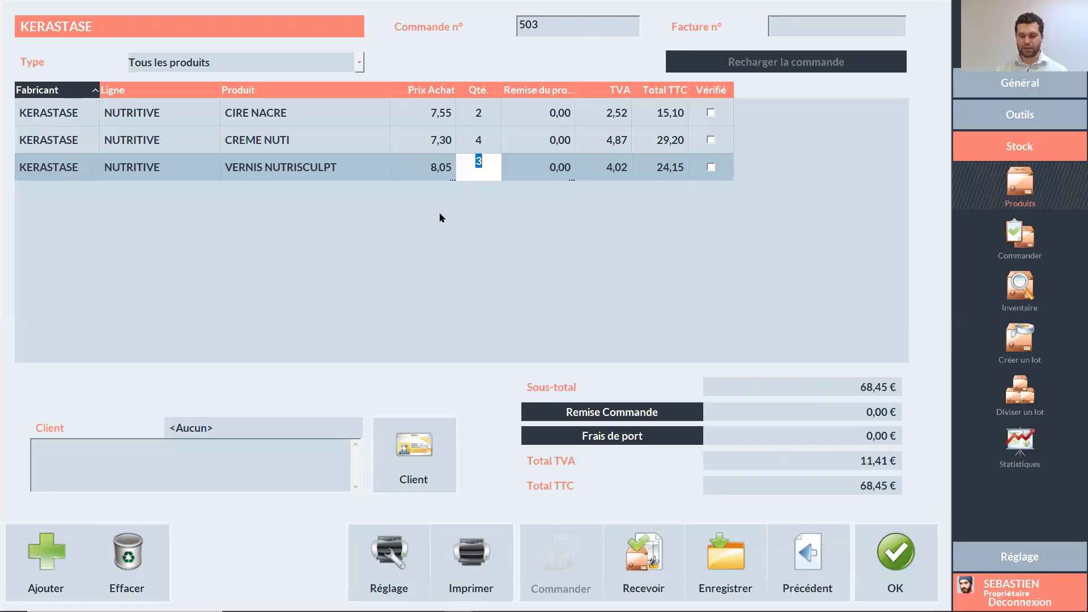
pyautogui.write('0')
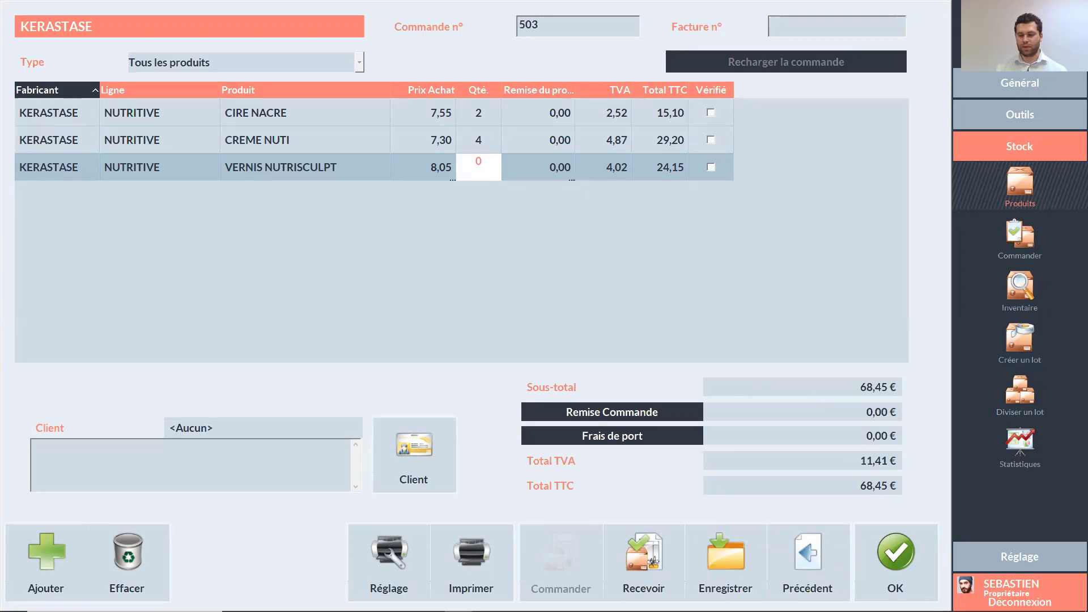
pyautogui.press('Return')
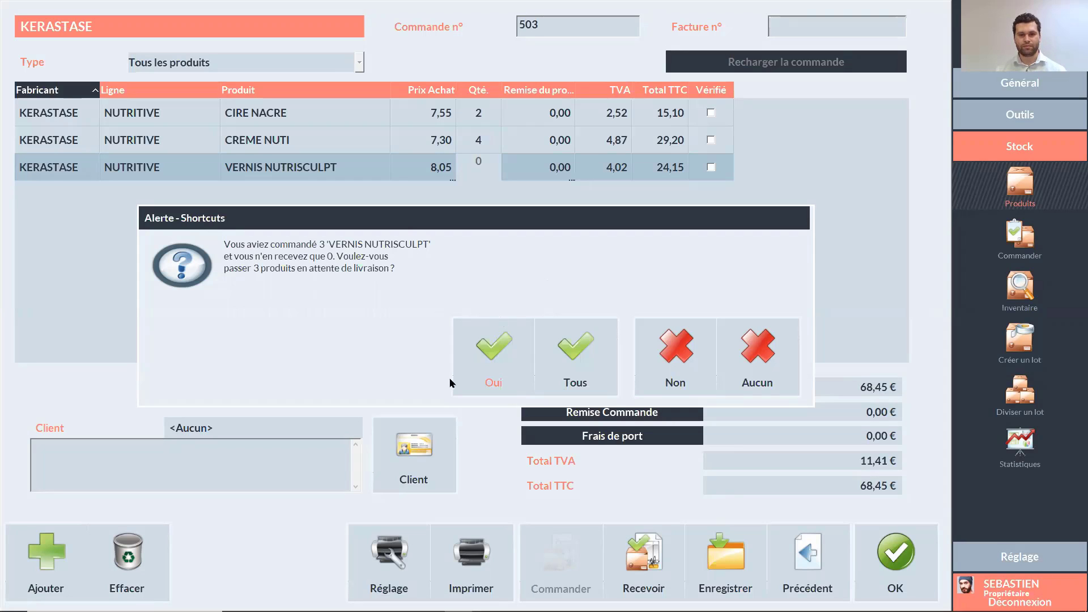
pyautogui.click(493, 355)
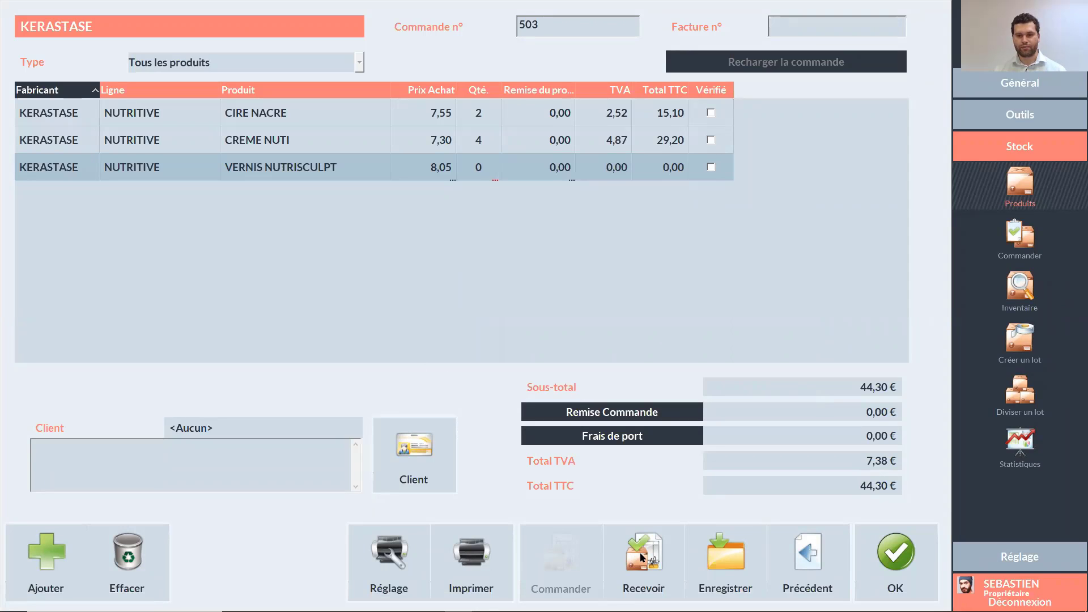
# Step: Accept reception of the KERASTASE order without entering an invoice number and decline printing barcode labels
pyautogui.click(642, 557)
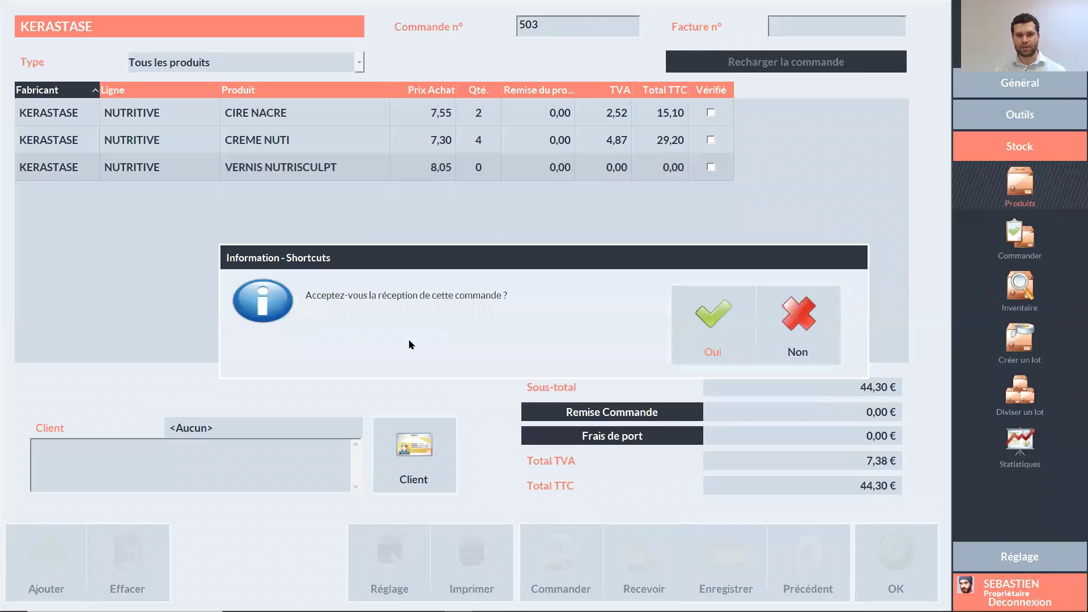
pyautogui.click(703, 323)
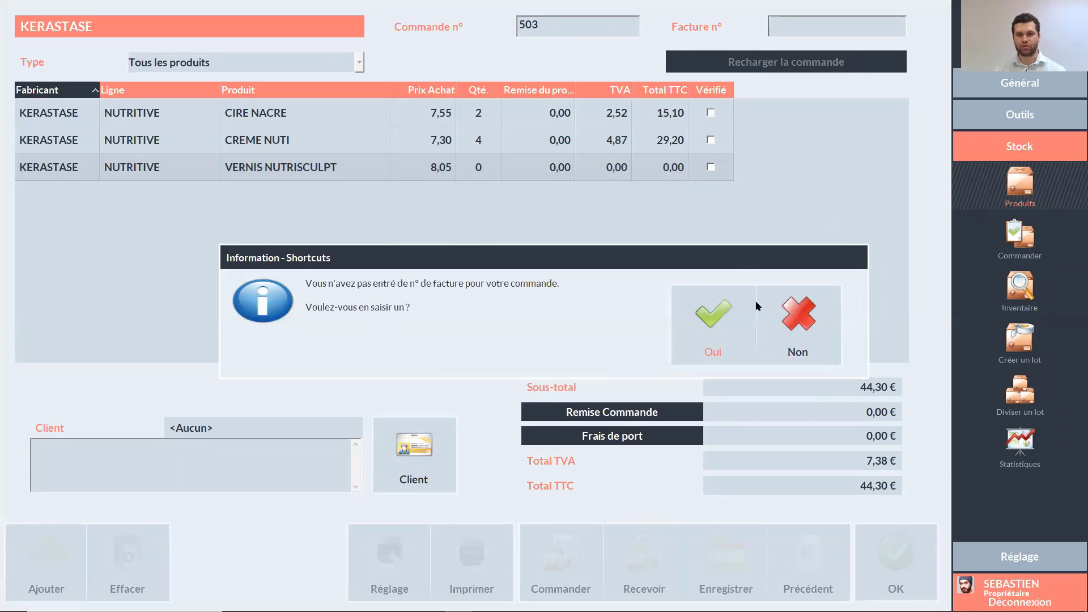
pyautogui.click(793, 316)
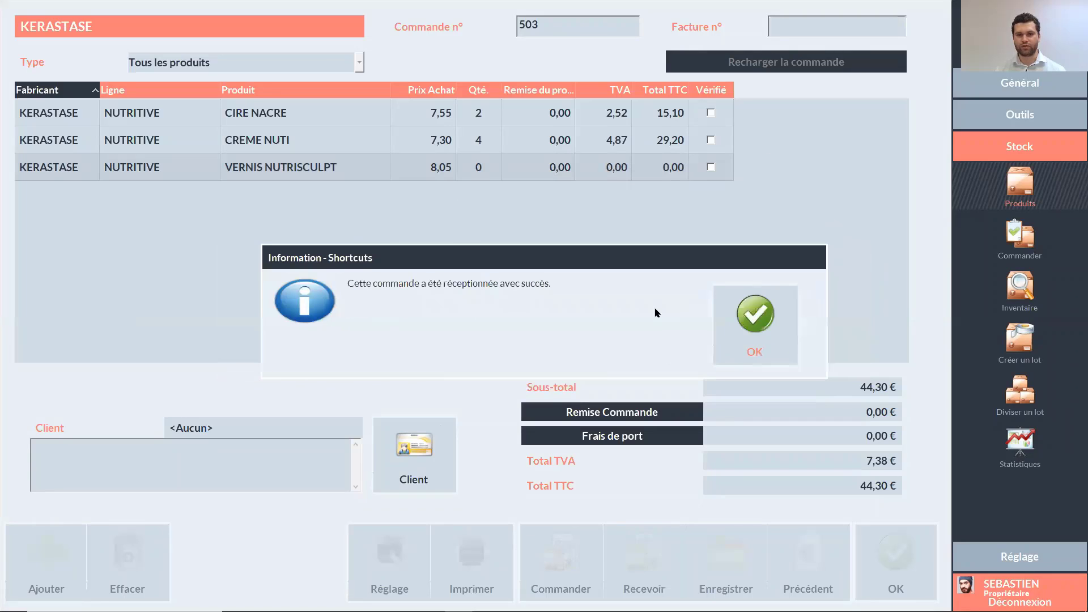
pyautogui.click(765, 311)
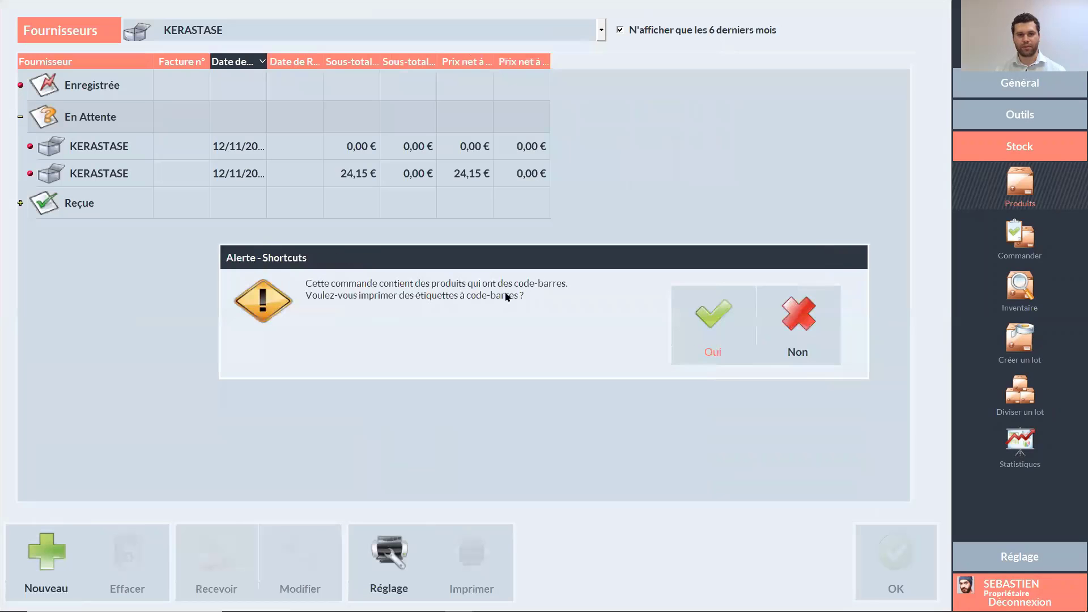
pyautogui.click(790, 328)
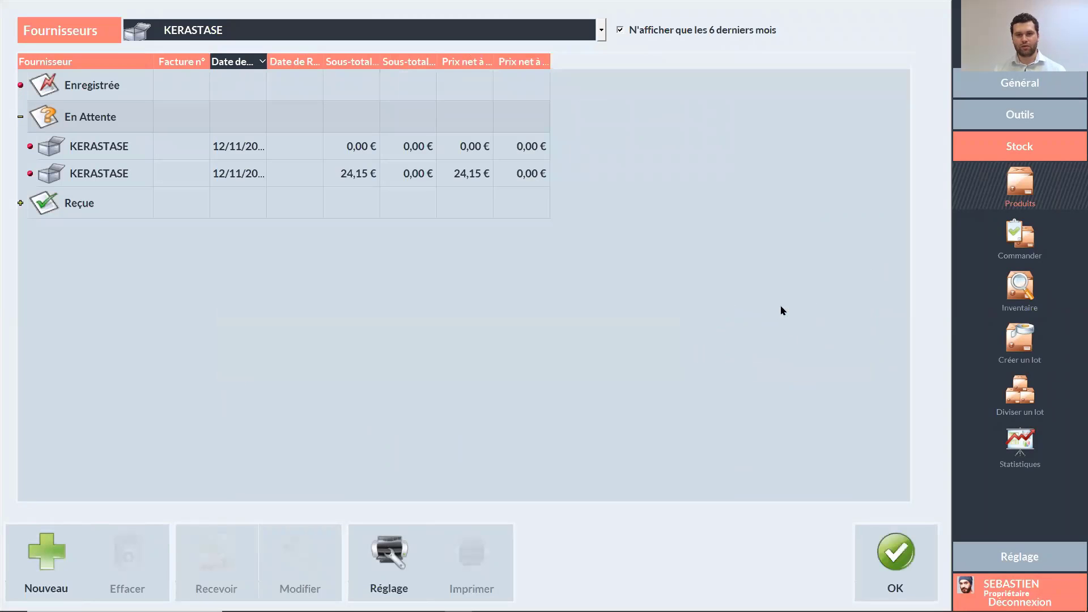
# Step: Examine the stock levels of CREME NUTI, CIRE NACRE and VERNIS NUTRISCULPT in the KERASTASE NUTRITIVE product list, then leave the list
pyautogui.click(1022, 188)
pyautogui.click(871, 563)
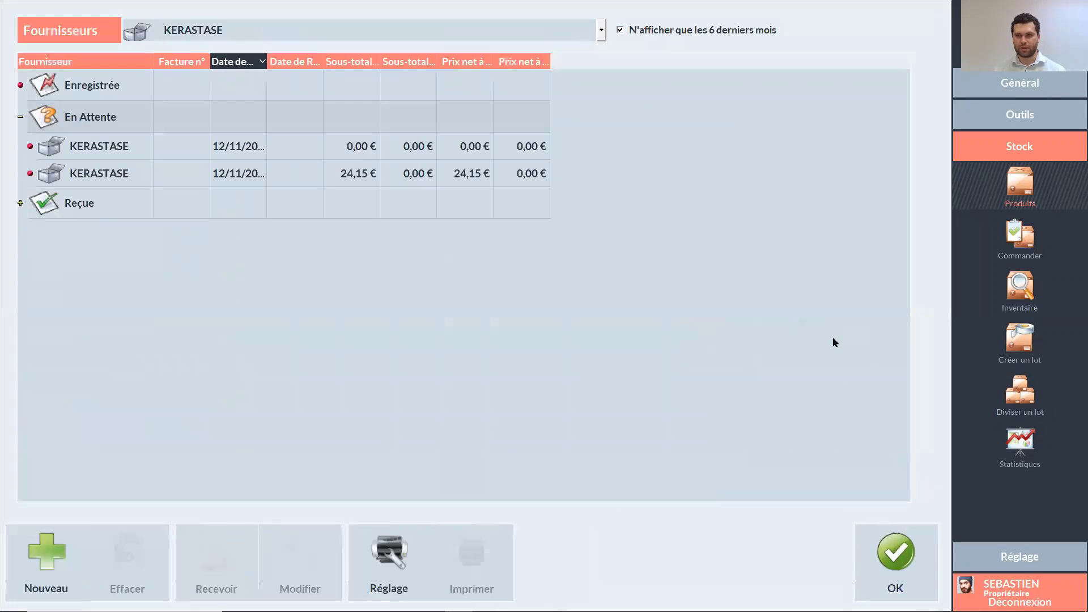
pyautogui.click(878, 575)
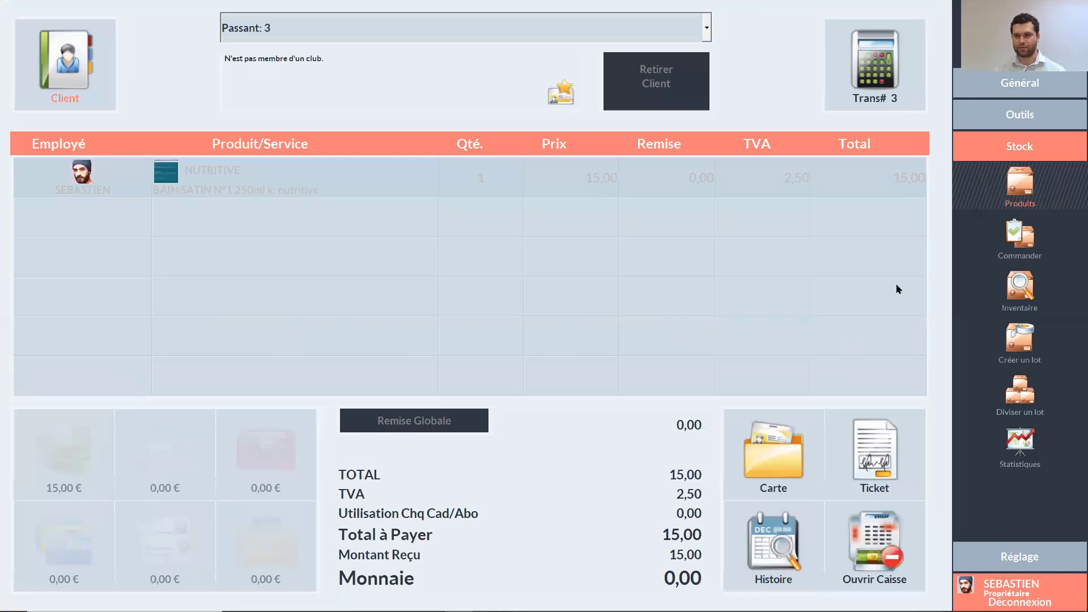
pyautogui.click(1017, 192)
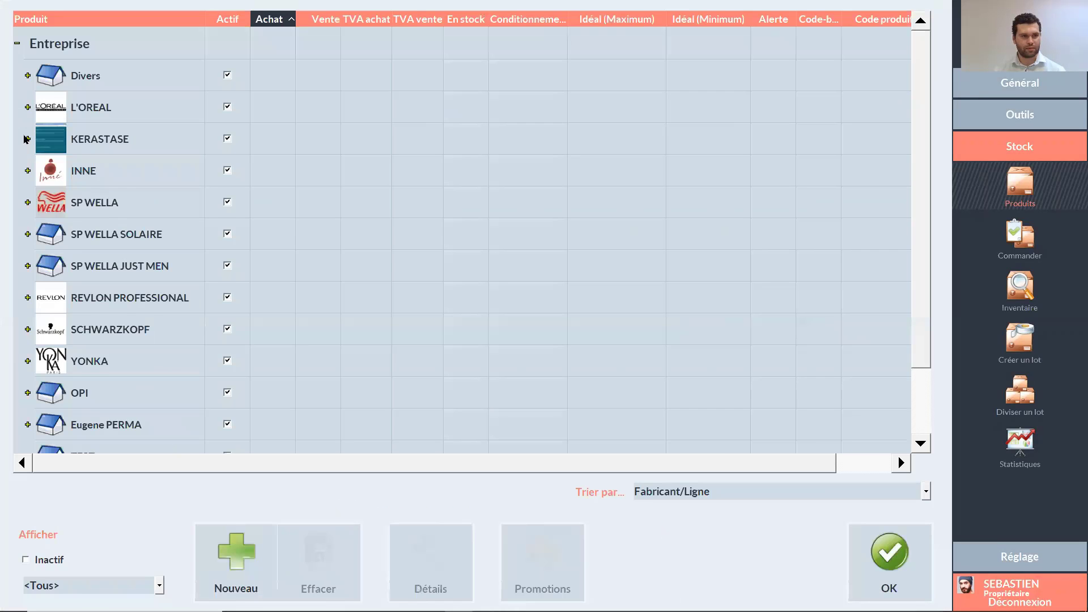
pyautogui.click(39, 170)
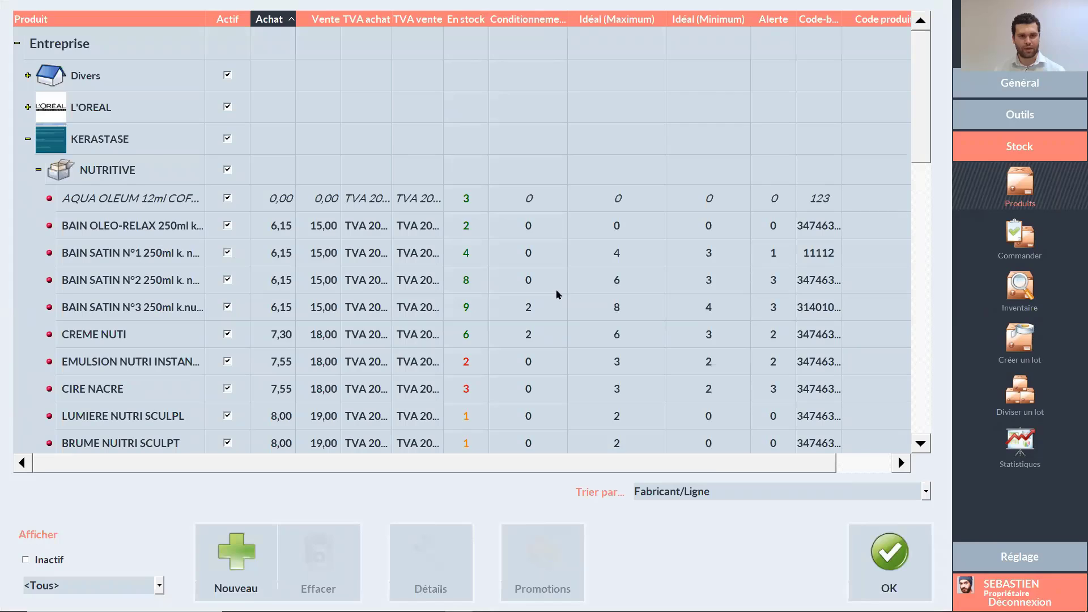
pyautogui.scroll(-1, 567, 295)
pyautogui.scroll(-1, 529, 261)
pyautogui.scroll(1, 529, 261)
pyautogui.click(522, 237)
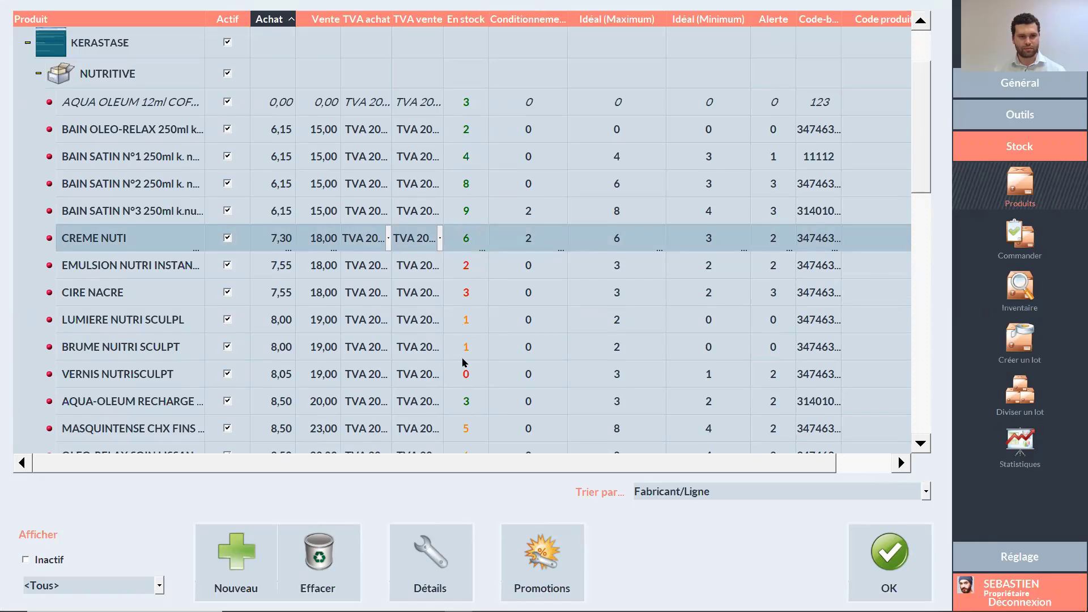
pyautogui.click(466, 378)
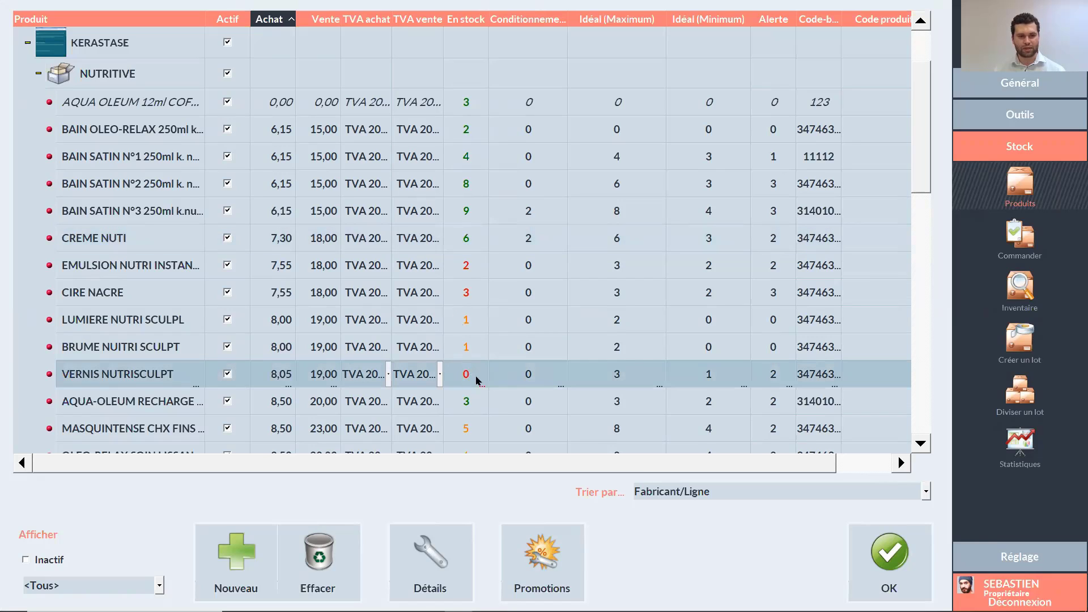
pyautogui.click(467, 241)
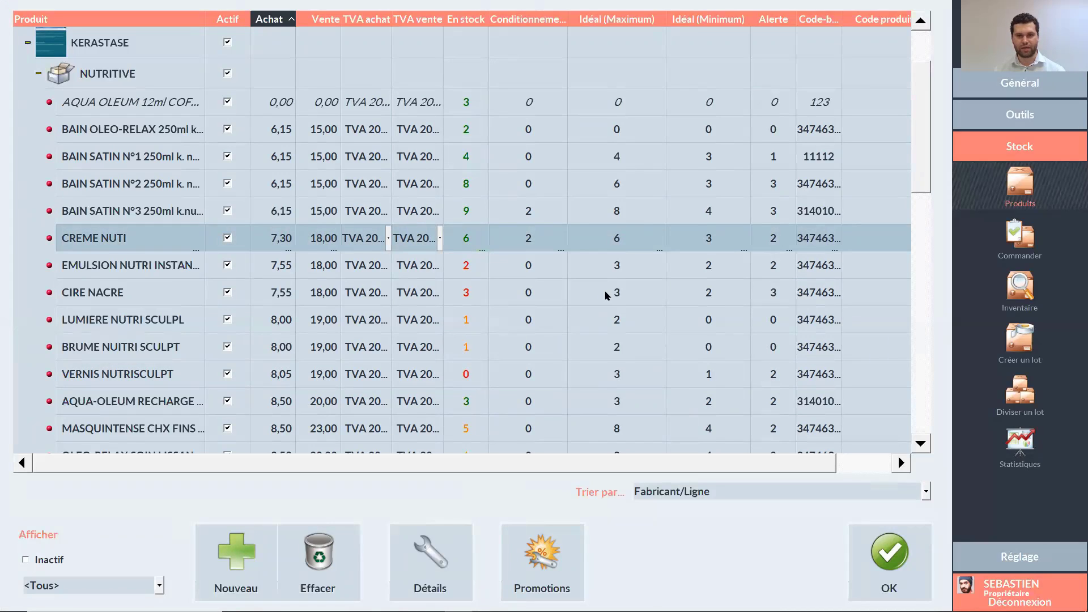
pyautogui.click(468, 296)
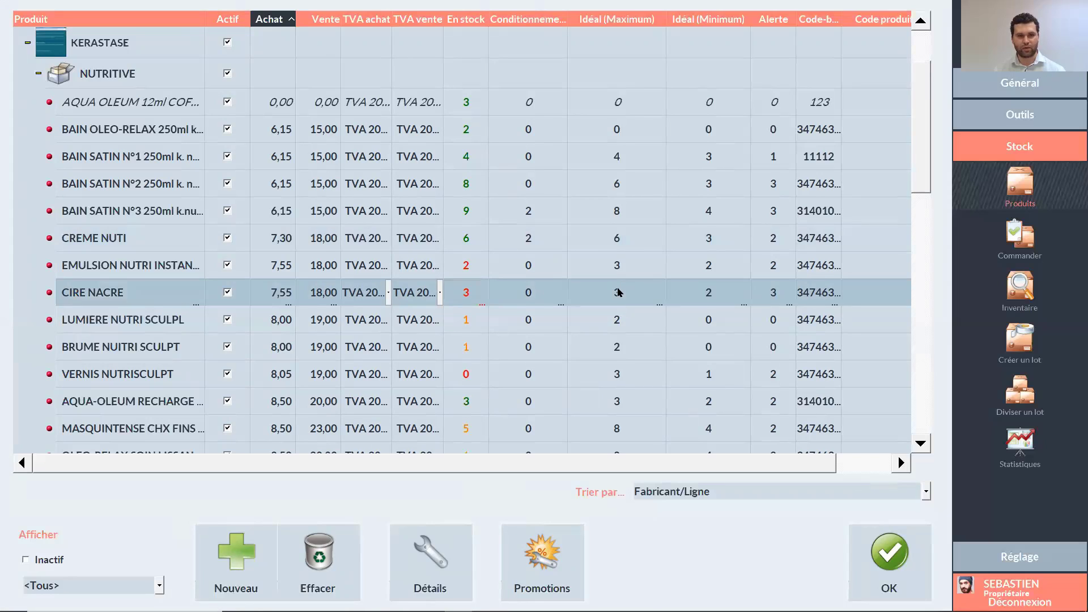
pyautogui.click(858, 544)
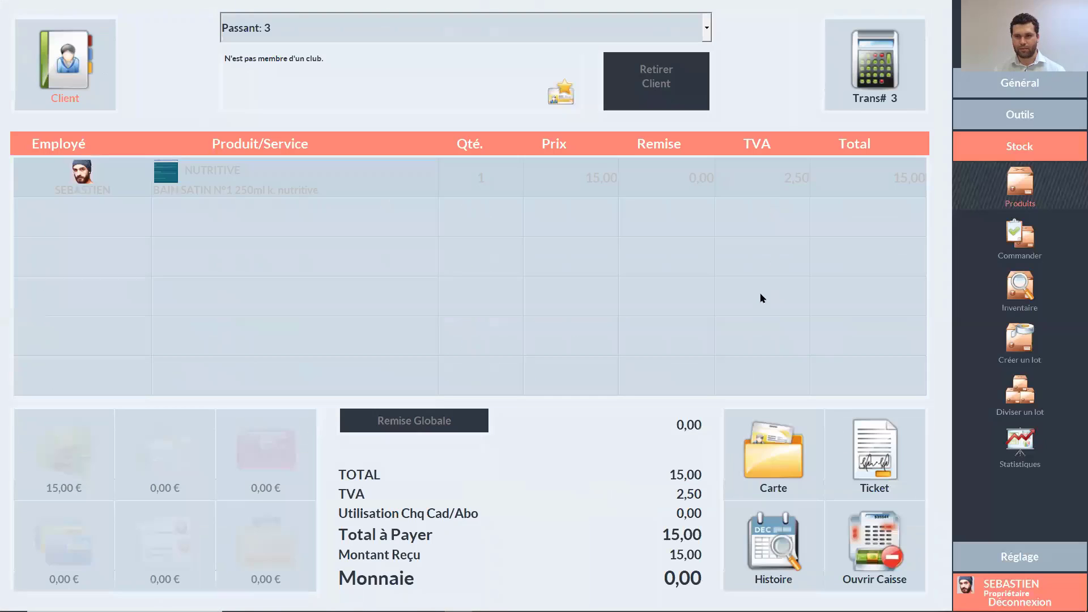
# Step: Examine the pending 24,15 € KERASTASE order in the list of supplier orders
pyautogui.click(1020, 238)
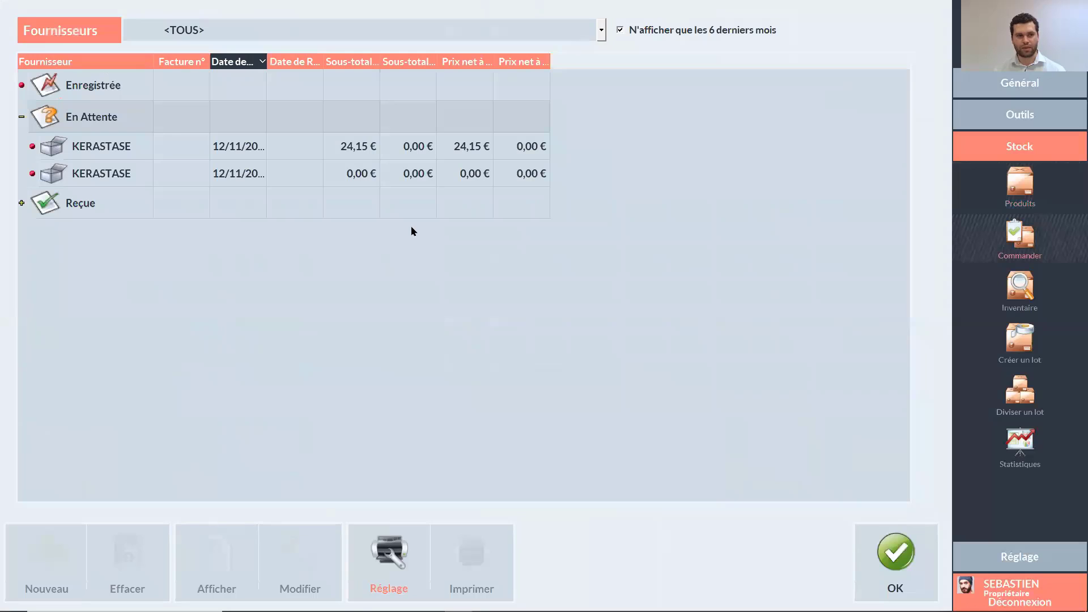
pyautogui.click(85, 147)
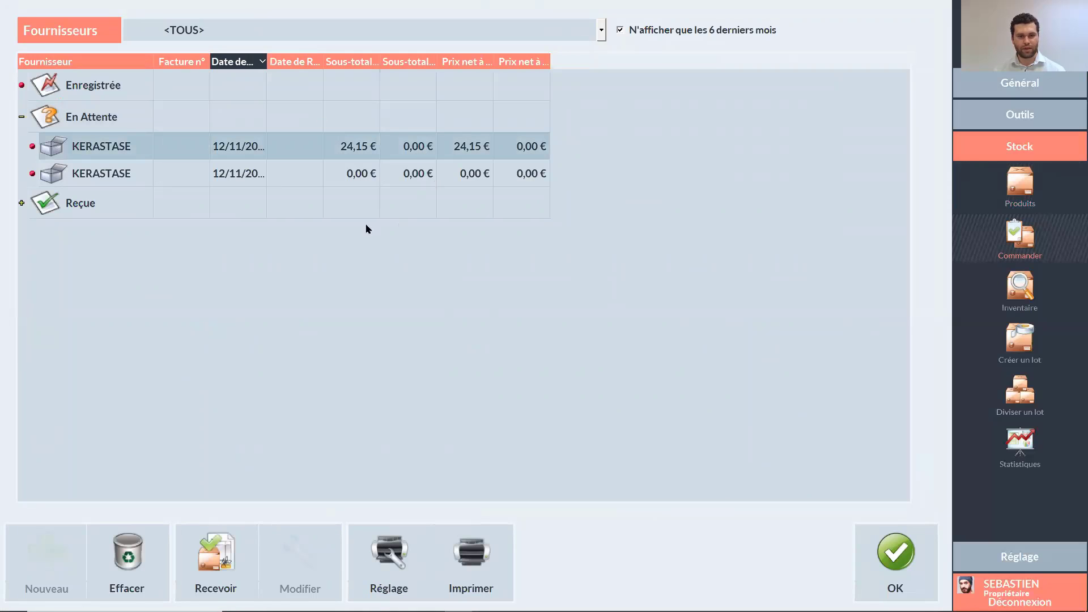
pyautogui.click(108, 113)
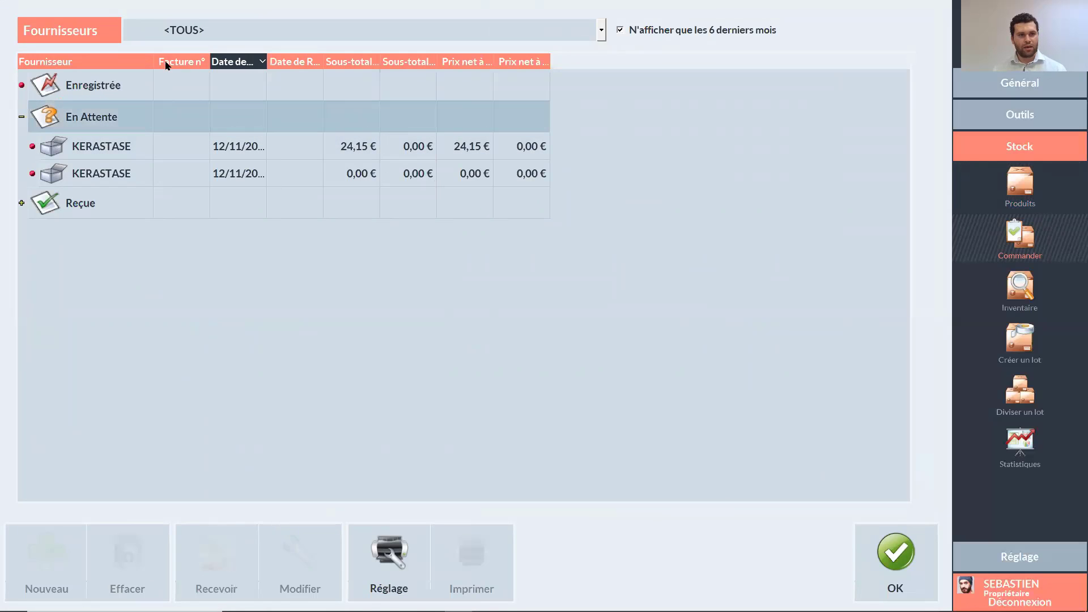
# Step: Create a new order for supplier KERASTASE with the type Tous les produits
pyautogui.click(188, 32)
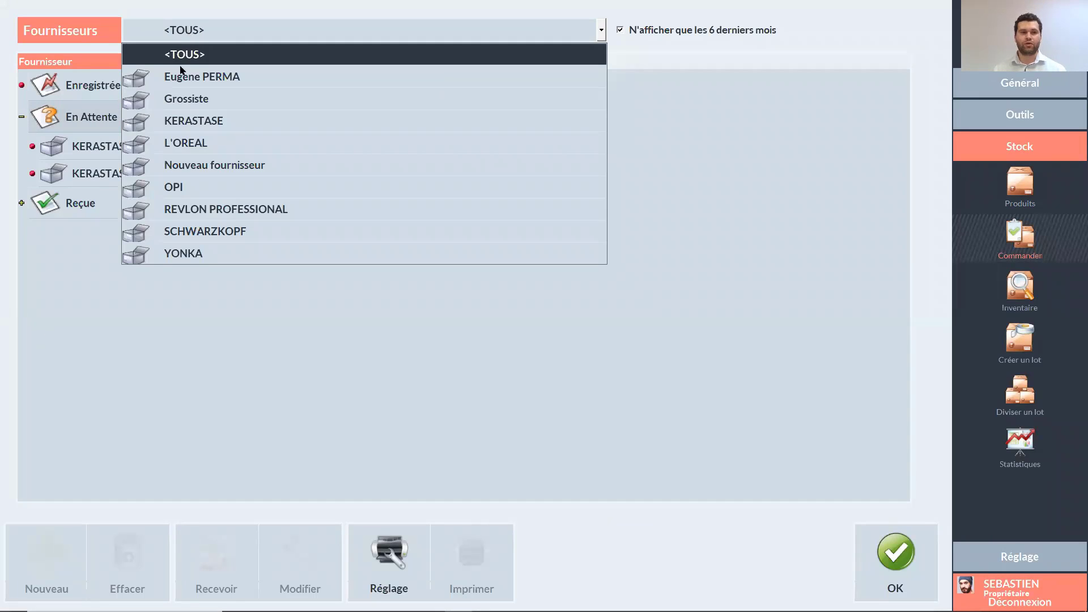
pyautogui.click(176, 120)
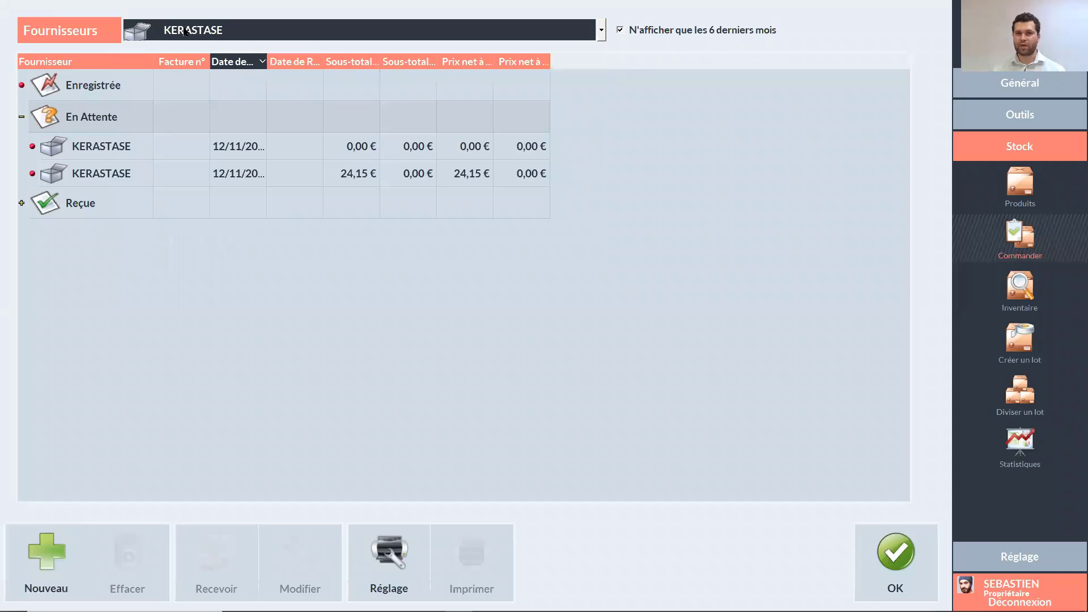
pyautogui.click(74, 553)
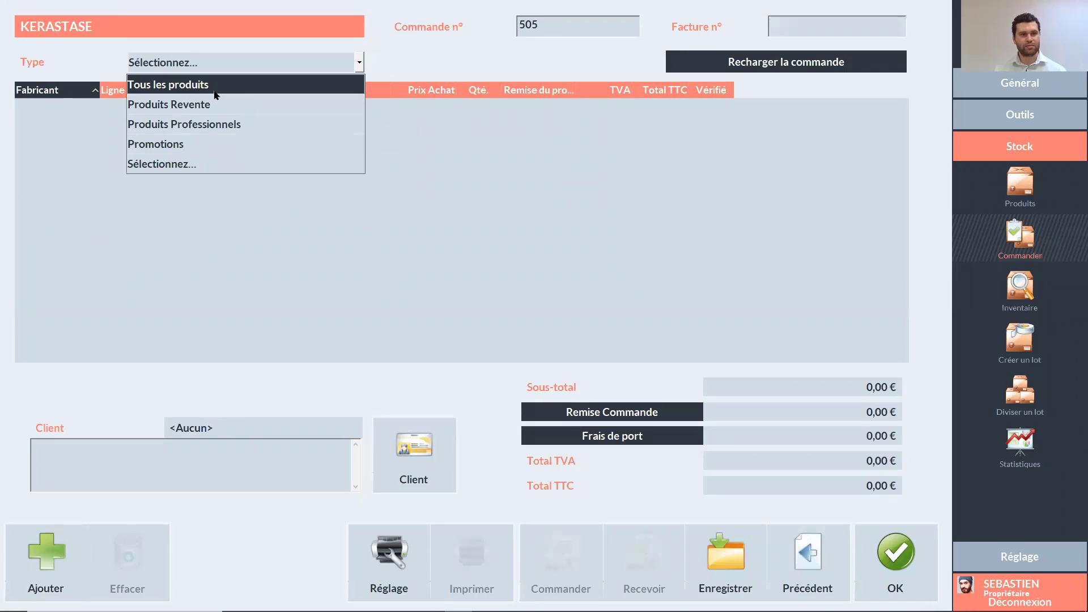
pyautogui.click(216, 86)
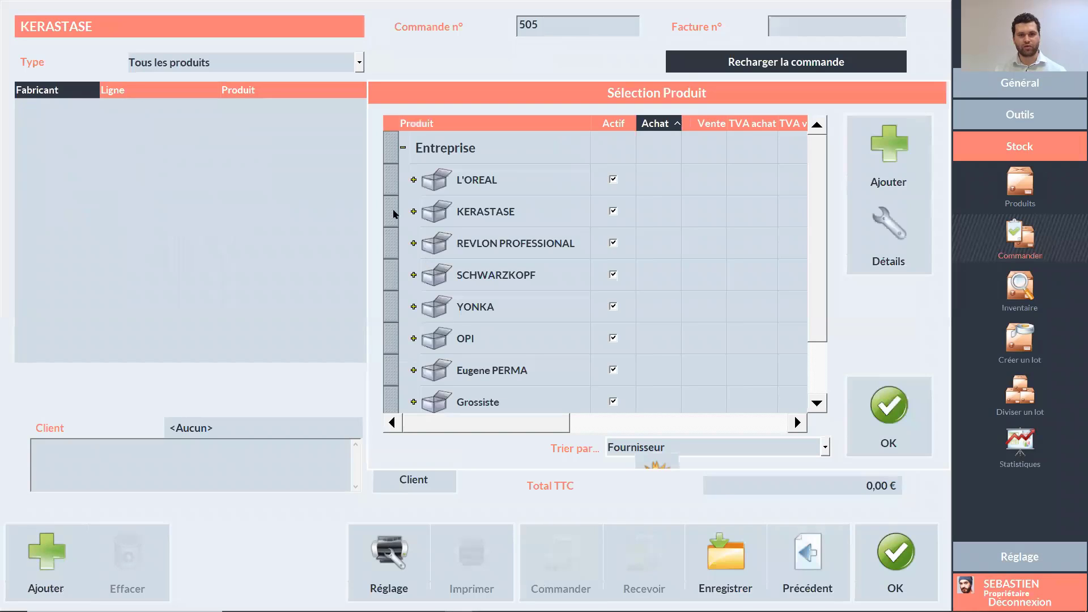
# Step: Add CITRUS MINT PASTE - 75g, Soin N°1, BAIN APRES SOLEIL 250ml and BAIN SATIN N°1 250ml from the KERASTASE products to the order
pyautogui.click(414, 211)
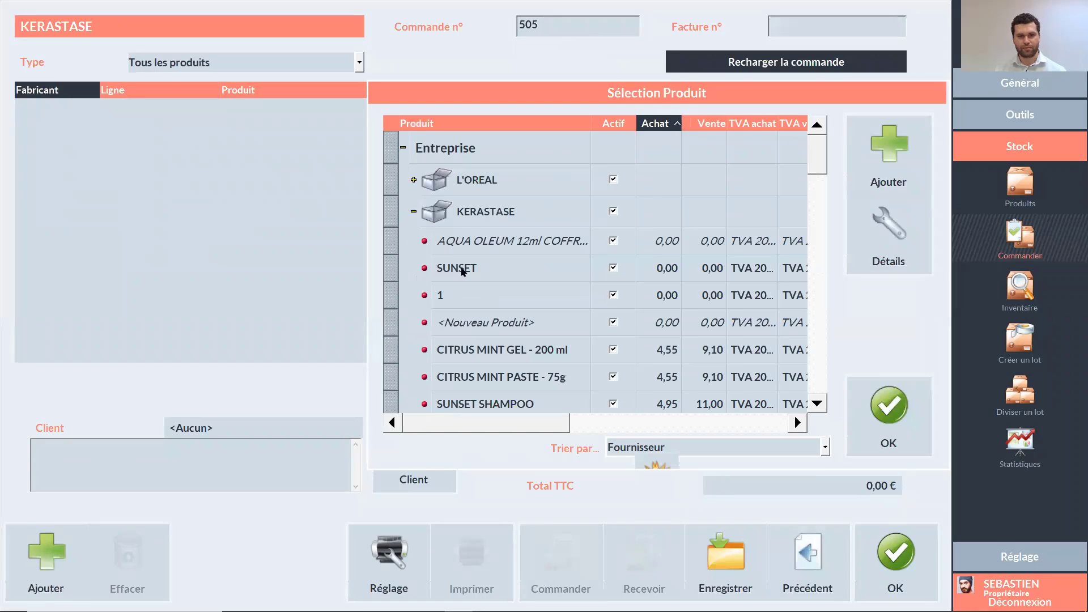
pyautogui.click(397, 303)
pyautogui.keyDown('ctrl'); pyautogui.click(395, 351); pyautogui.keyUp('ctrl')
pyautogui.scroll(-3, 478, 344)
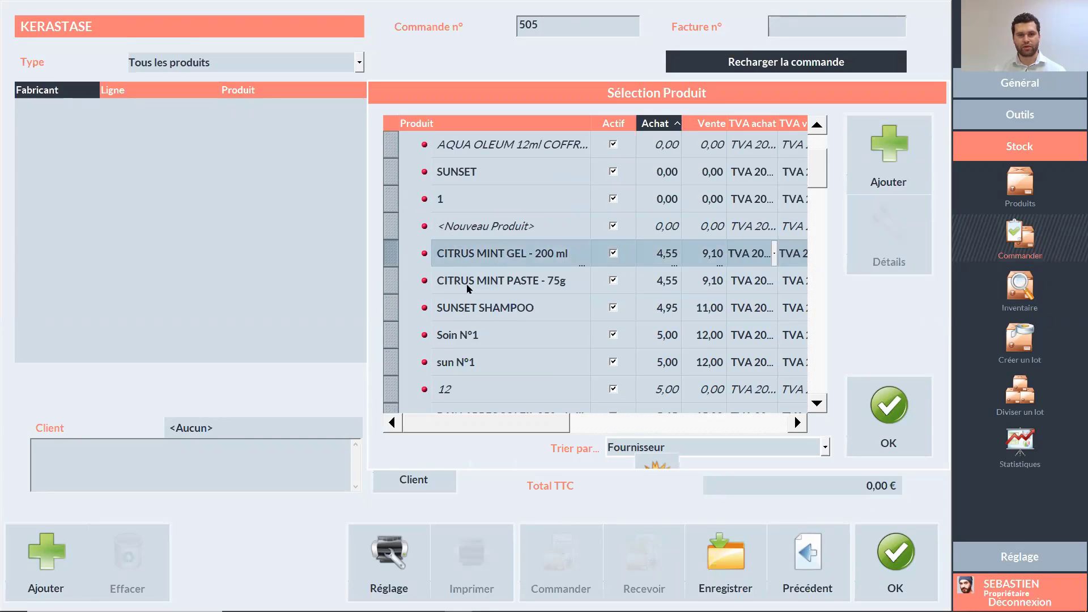
pyautogui.scroll(-3, 462, 316)
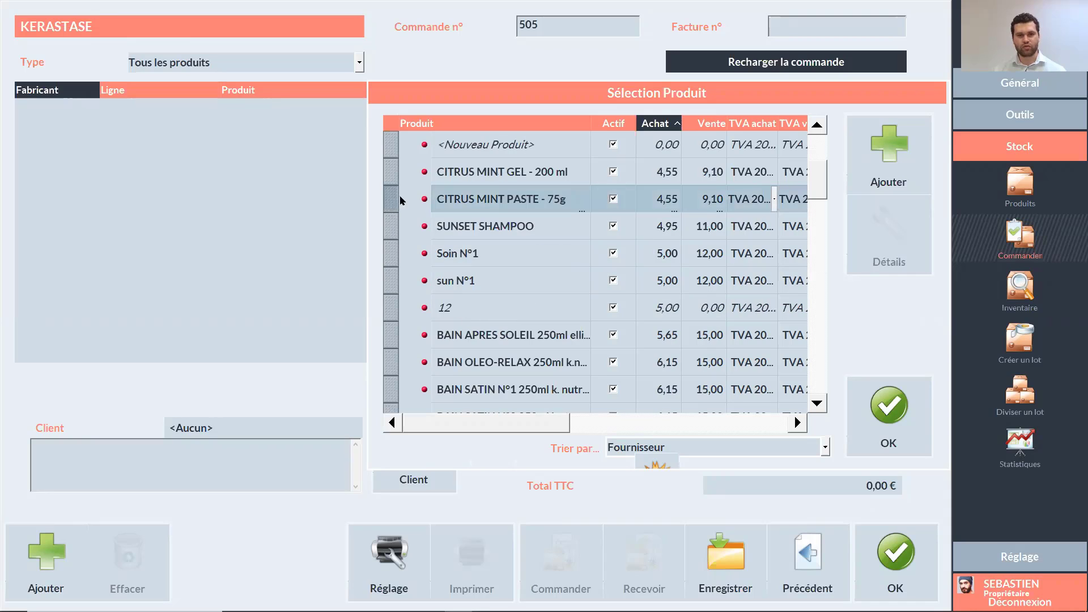
pyautogui.keyDown('ctrl'); pyautogui.click(396, 254); pyautogui.keyUp('ctrl')
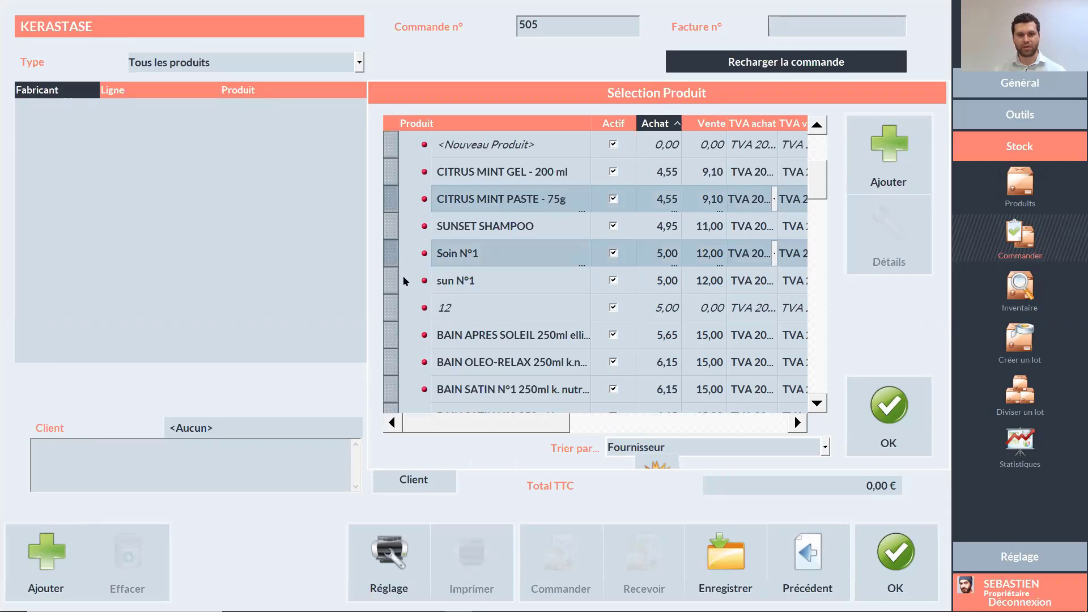
pyautogui.keyDown('ctrl'); pyautogui.click(391, 333); pyautogui.keyUp('ctrl')
pyautogui.keyDown('ctrl'); pyautogui.click(390, 388); pyautogui.keyUp('ctrl')
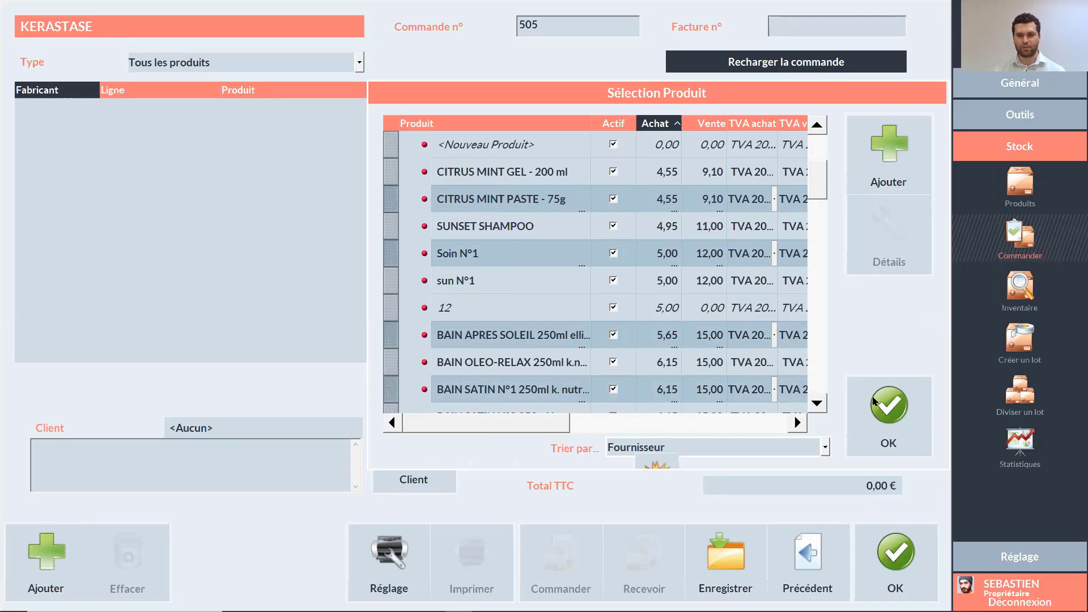
pyautogui.click(886, 406)
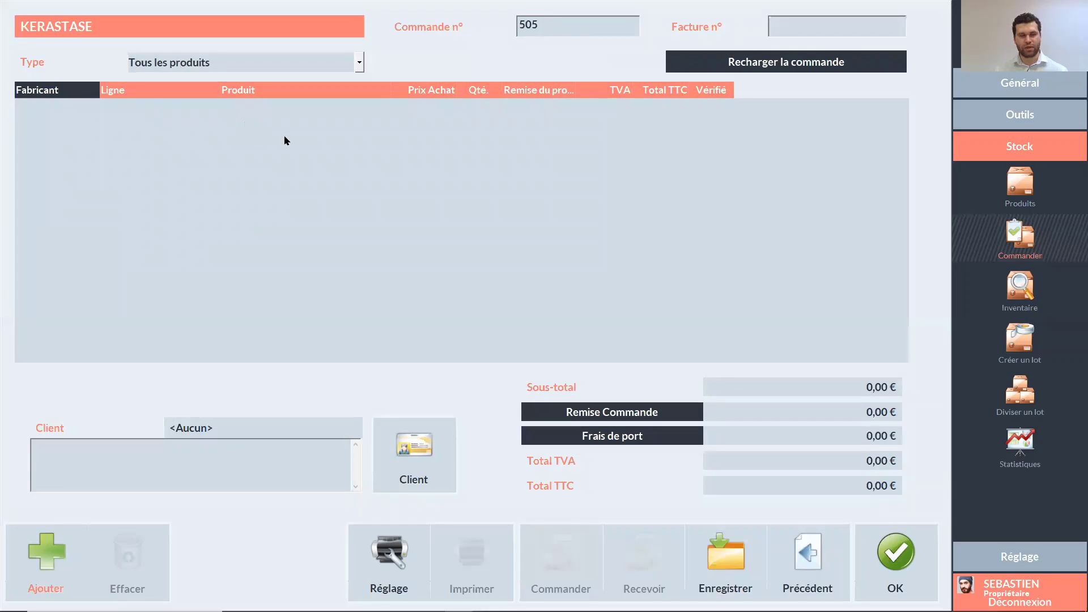
pyautogui.click(44, 557)
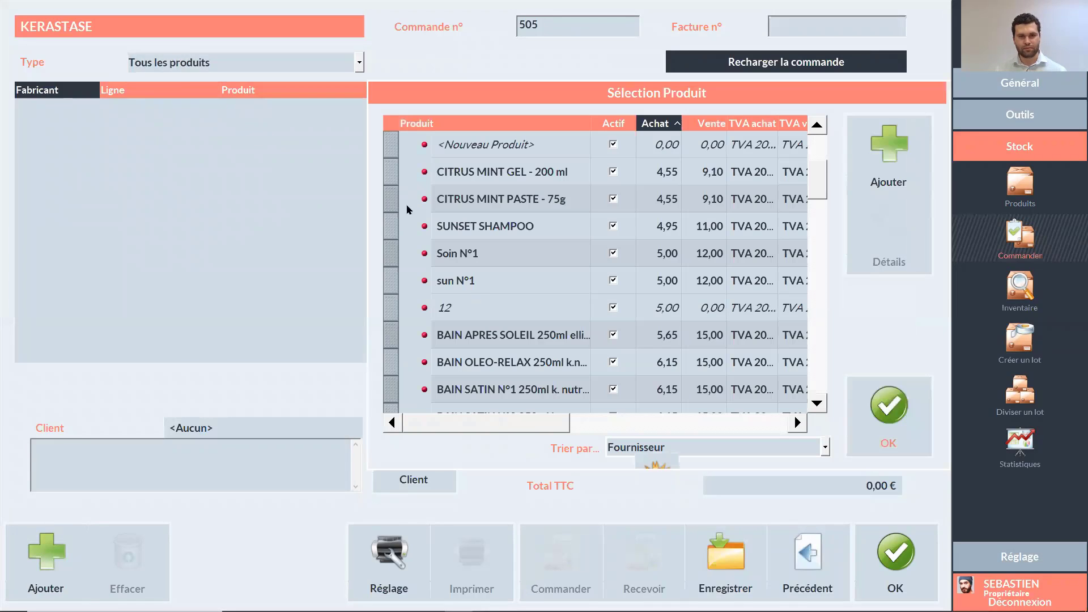
pyautogui.keyDown('ctrl'); pyautogui.click(392, 199); pyautogui.keyUp('ctrl')
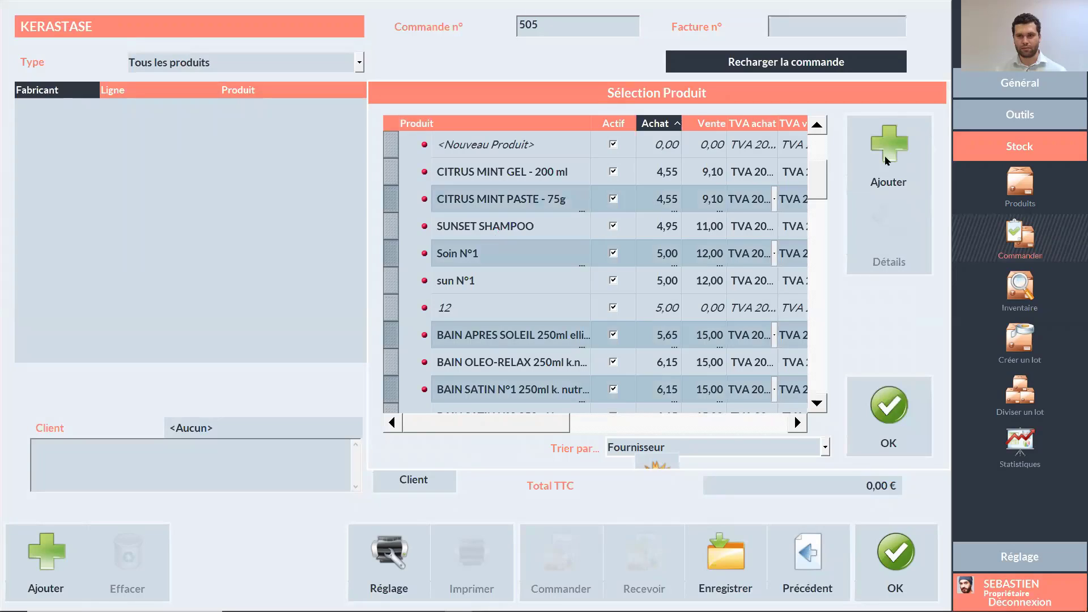
pyautogui.click(888, 162)
pyautogui.click(889, 414)
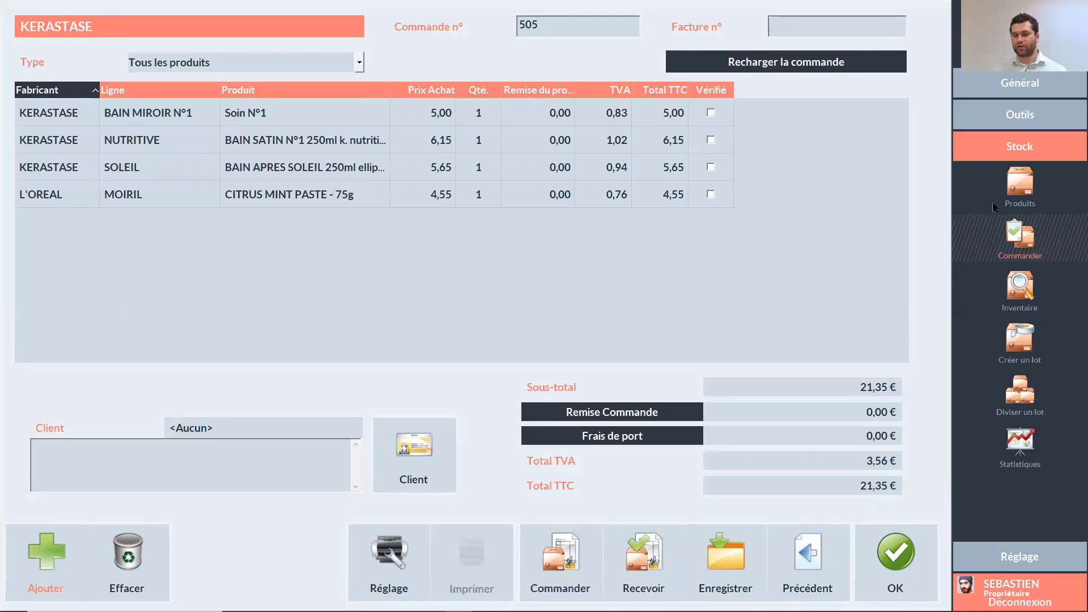
# Step: Save the new KERASTASE order without placing it
pyautogui.click(731, 559)
pyautogui.click(743, 328)
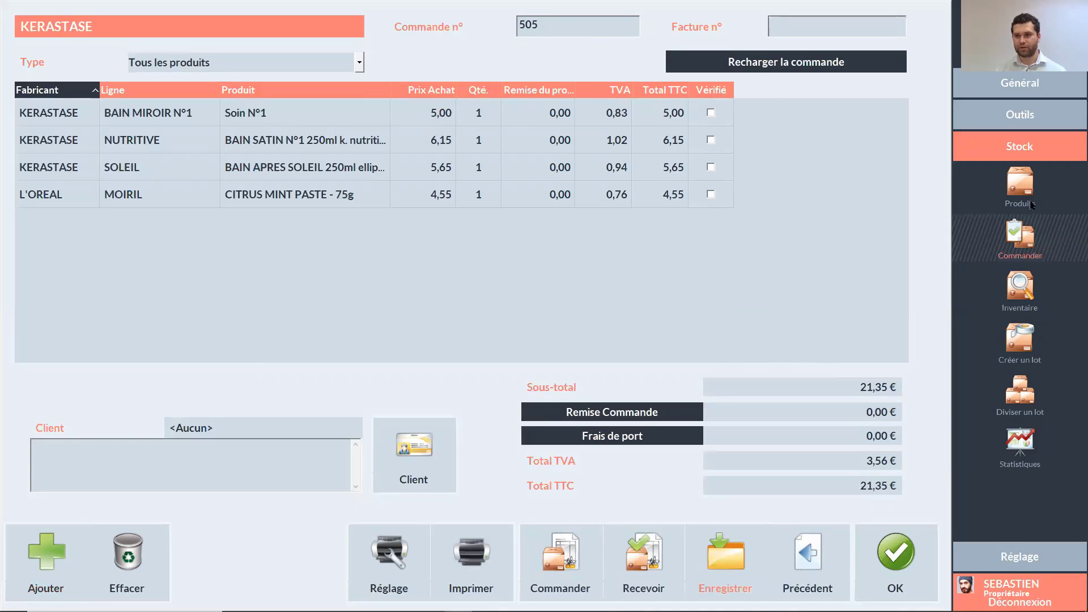
# Step: Close the current order and reopen the saved 21,35 € KERASTASE order for editing from the supplier orders list
pyautogui.click(889, 562)
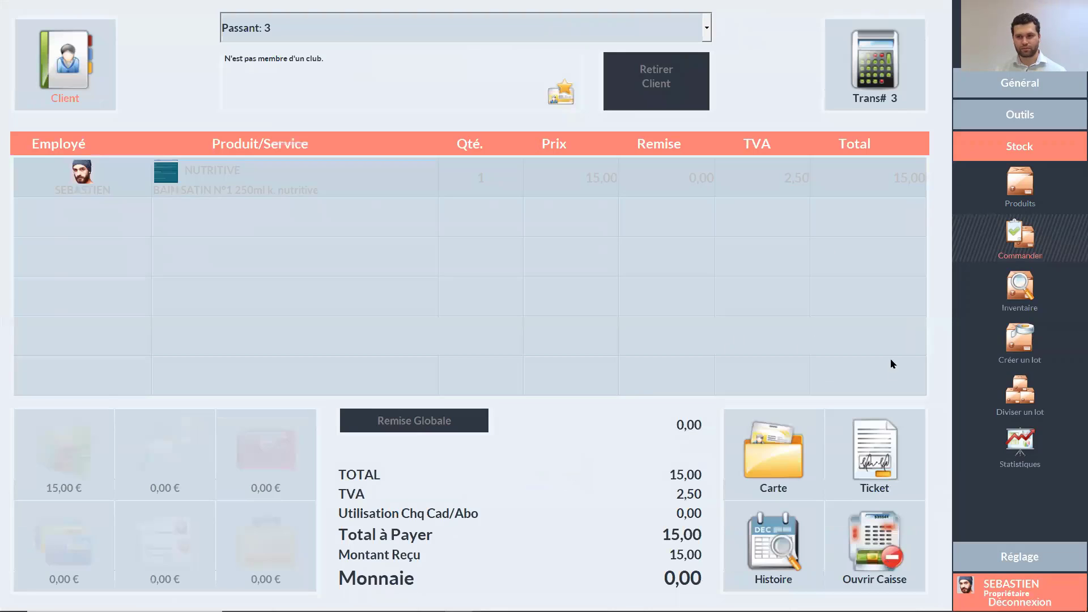
pyautogui.click(1015, 243)
pyautogui.click(108, 119)
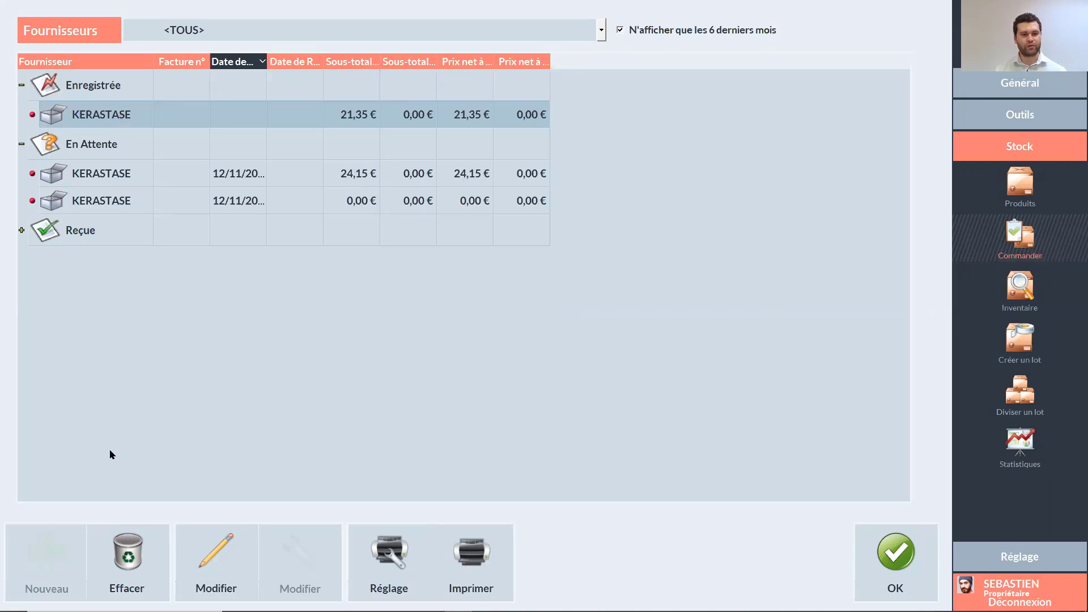
pyautogui.click(229, 568)
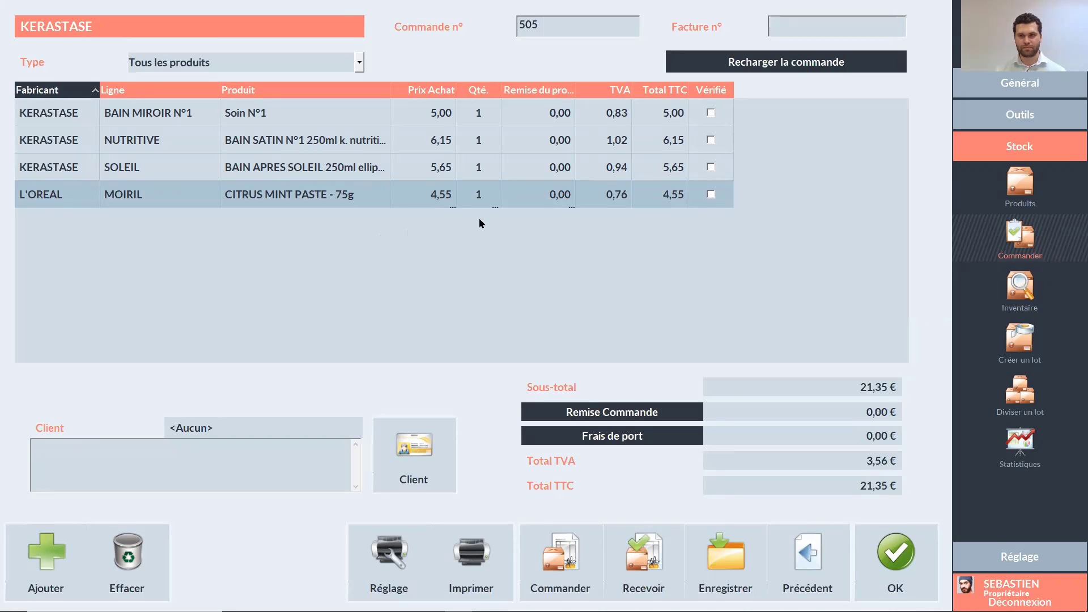
# Step: Mark Soin N°1 and BAIN SATIN N°1 250ml as verified in the order
pyautogui.click(712, 112)
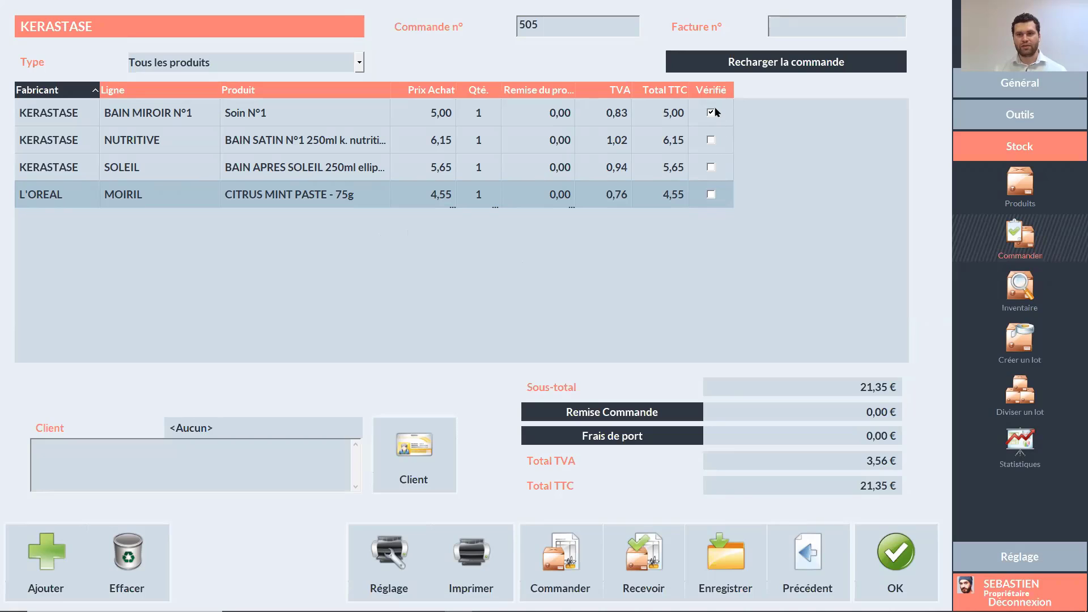
pyautogui.click(712, 139)
pyautogui.click(711, 167)
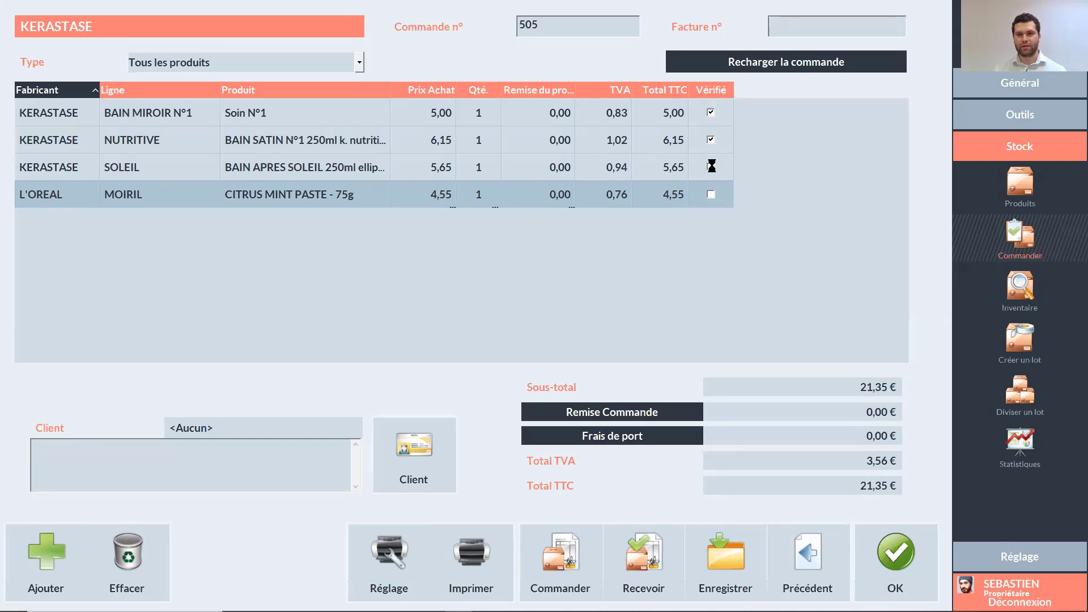
pyautogui.click(711, 194)
pyautogui.click(712, 194)
pyautogui.click(712, 140)
pyautogui.click(712, 140)
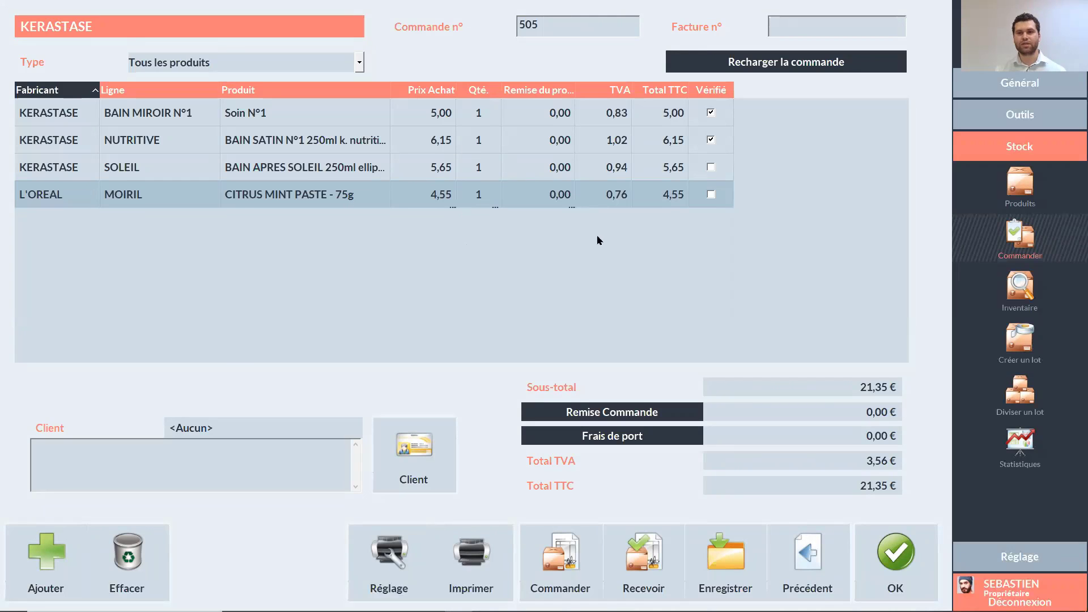
# Step: Set the order quantities to 4 for Soin N°1 and 3 for BAIN SATIN N°1 250ml
pyautogui.click(483, 114)
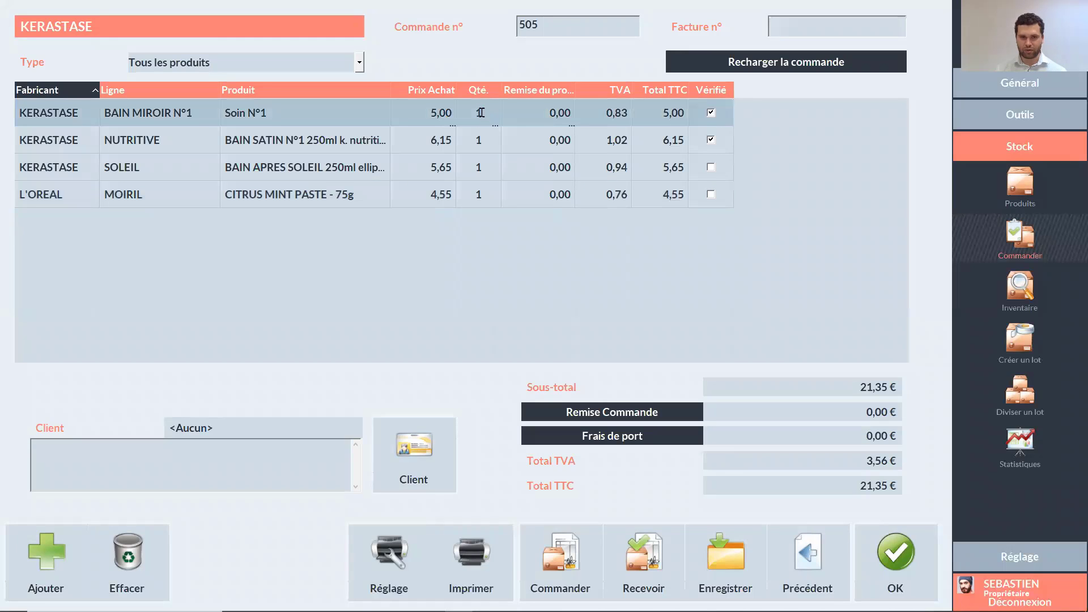
pyautogui.click(481, 112)
pyautogui.write('4')
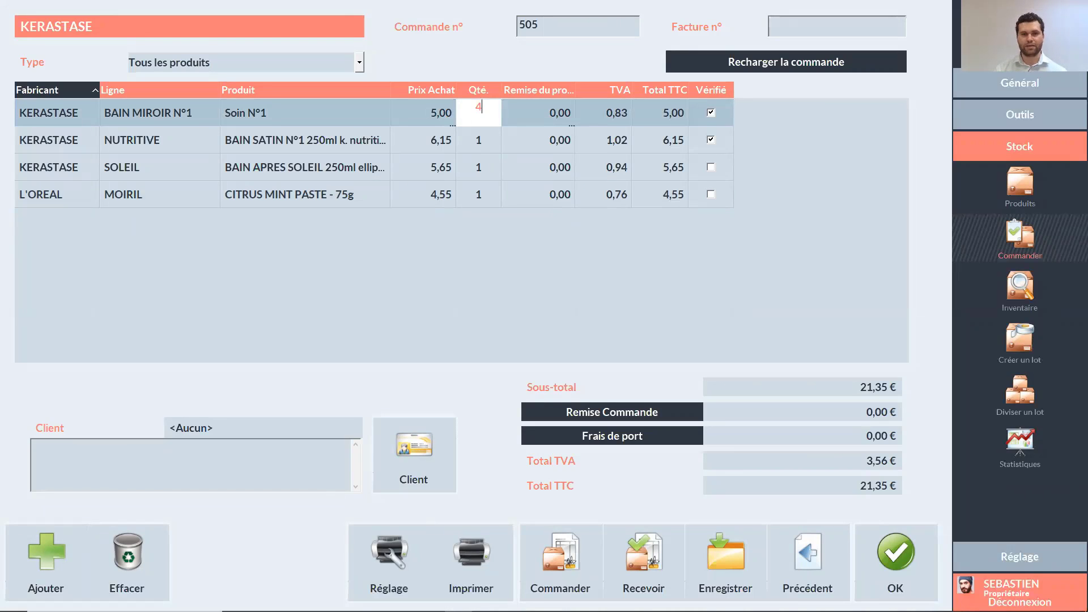
pyautogui.click(479, 140)
pyautogui.click(479, 142)
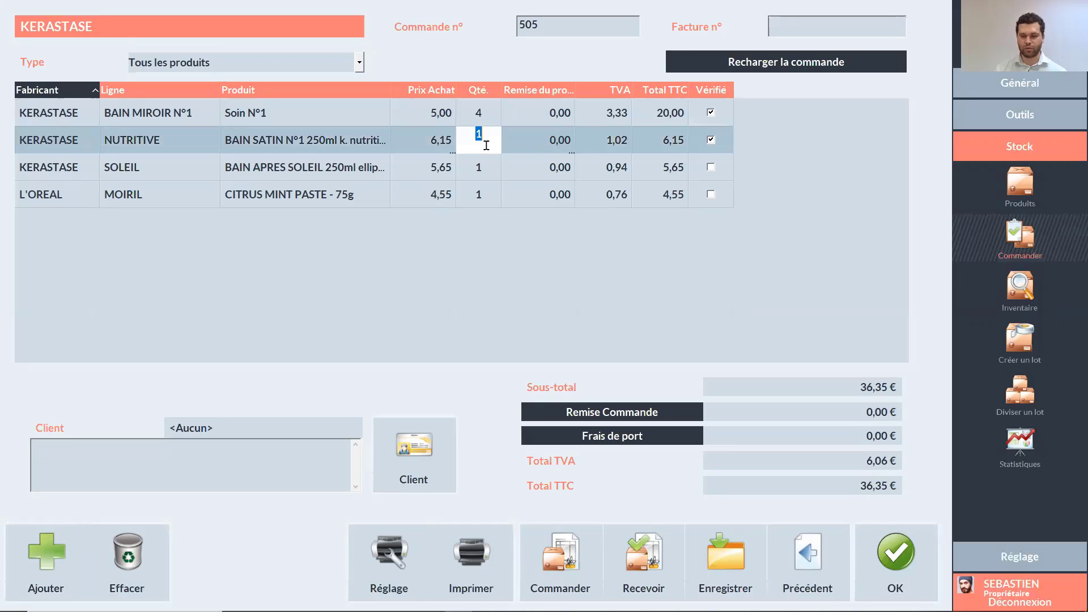
pyautogui.write('3')
pyautogui.press('Return')
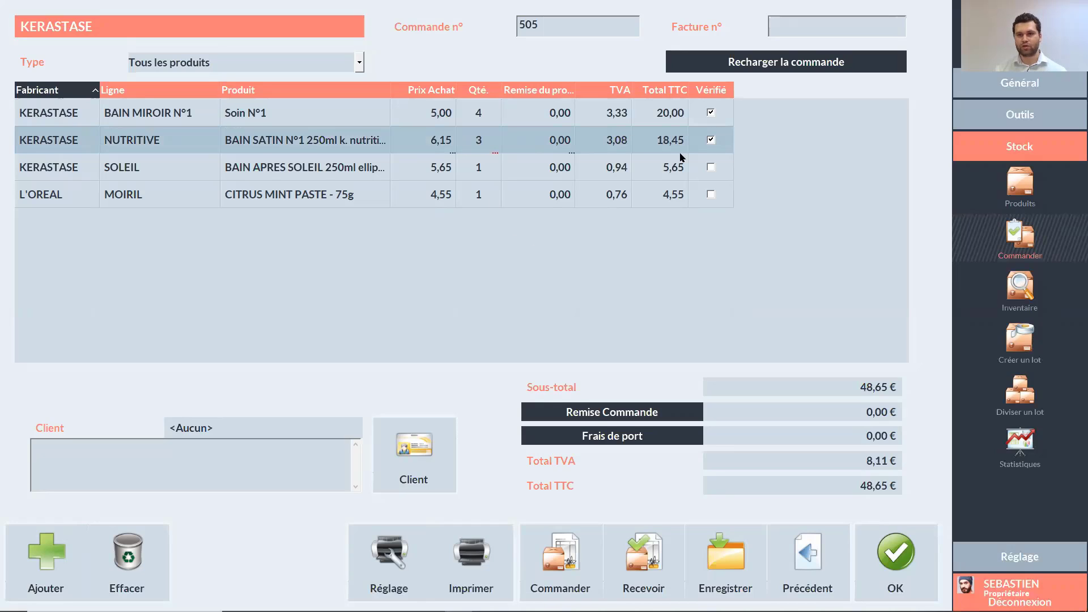
pyautogui.click(712, 113)
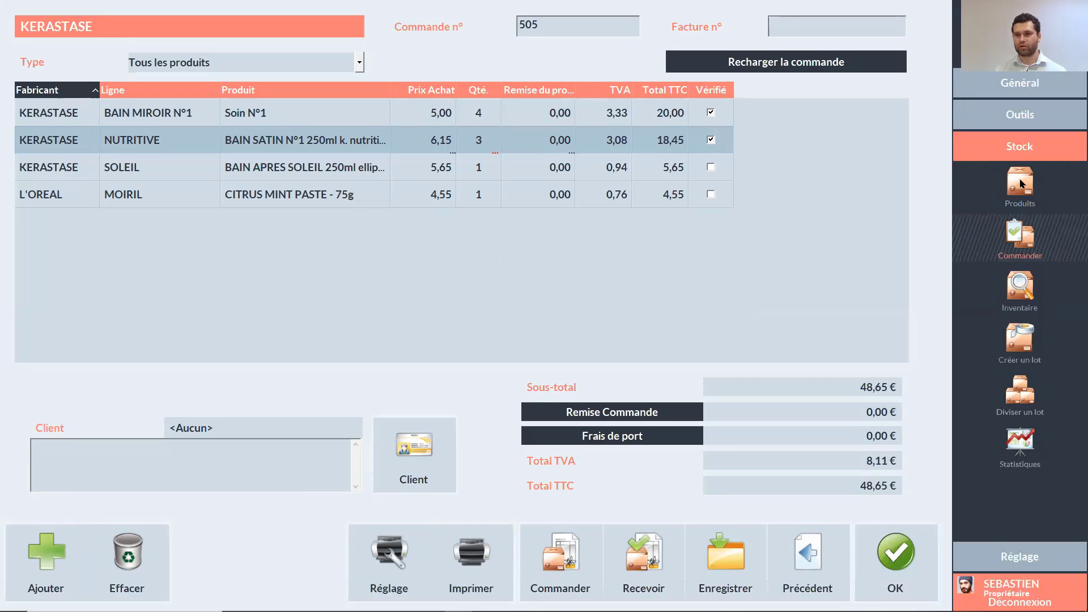
# Step: Switch to the checkout to select a client for the transaction, then return to the KERASTASE order in progress
pyautogui.click(1031, 85)
pyautogui.click(1021, 271)
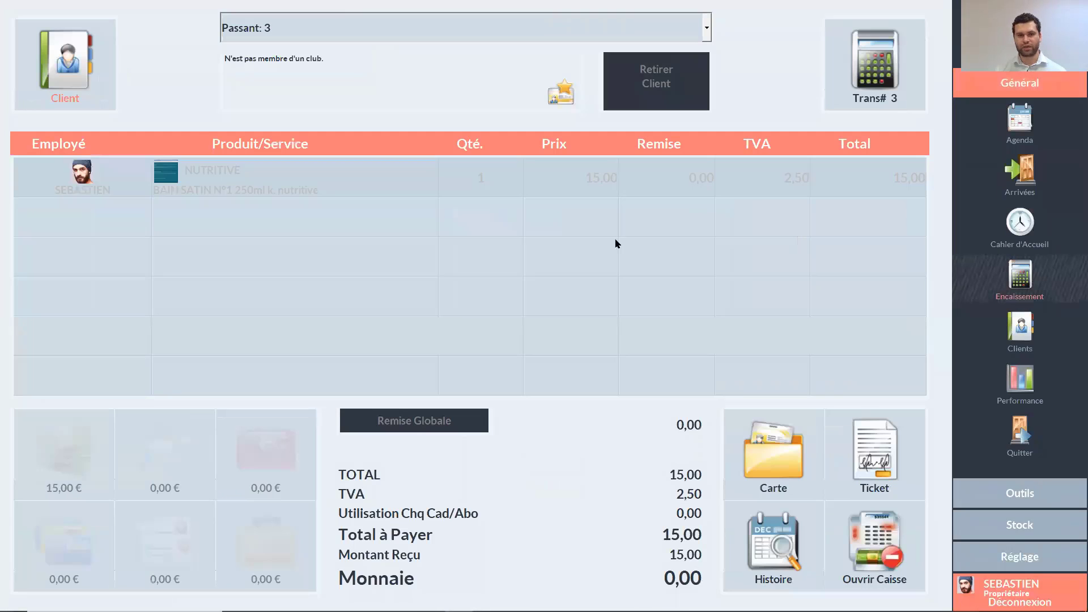
pyautogui.click(68, 102)
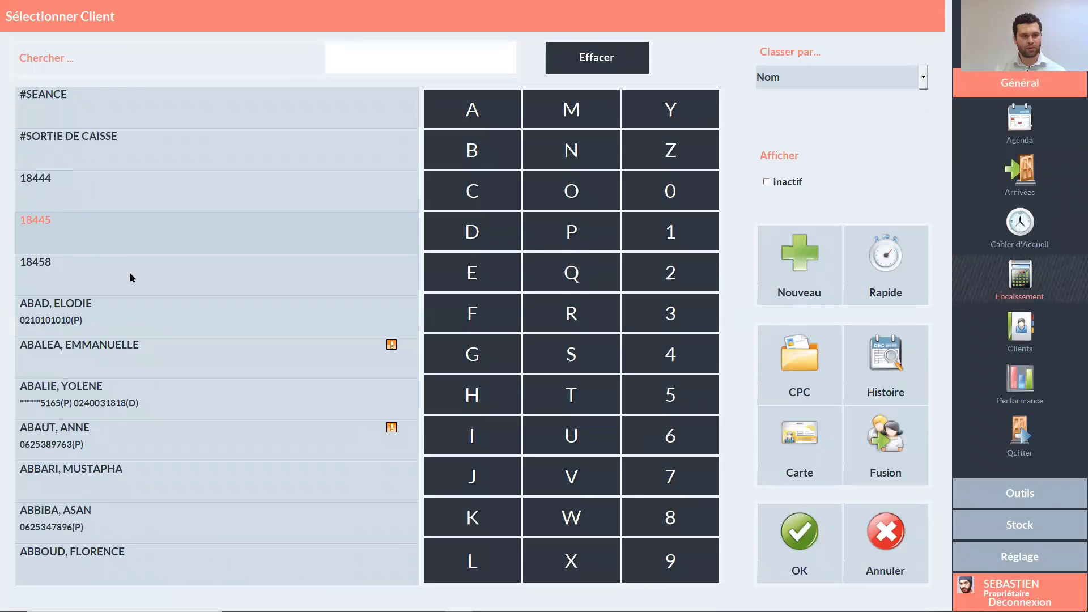
pyautogui.click(791, 534)
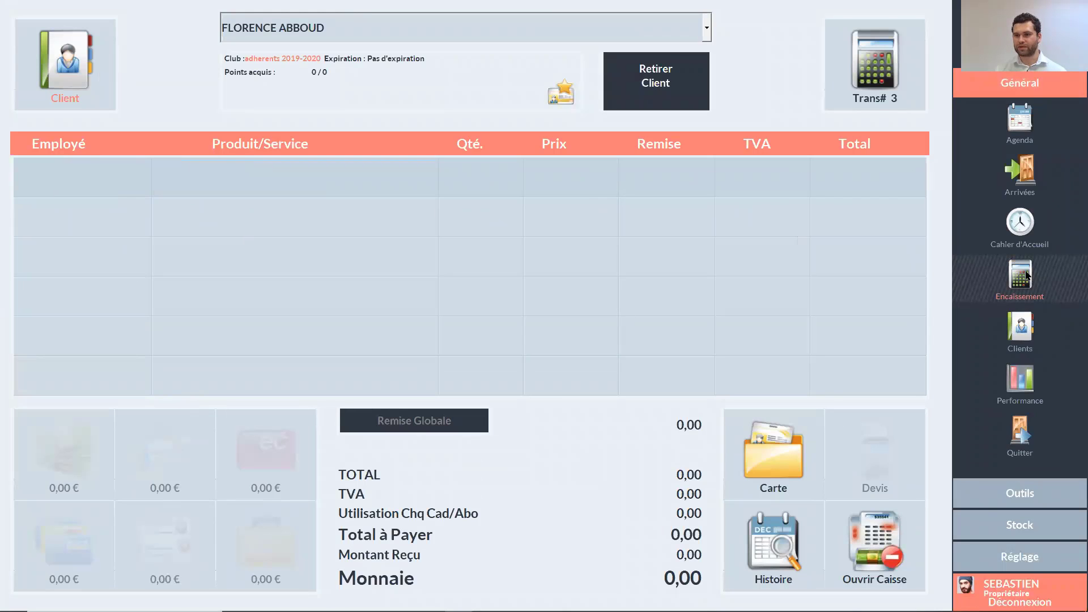
pyautogui.click(1020, 496)
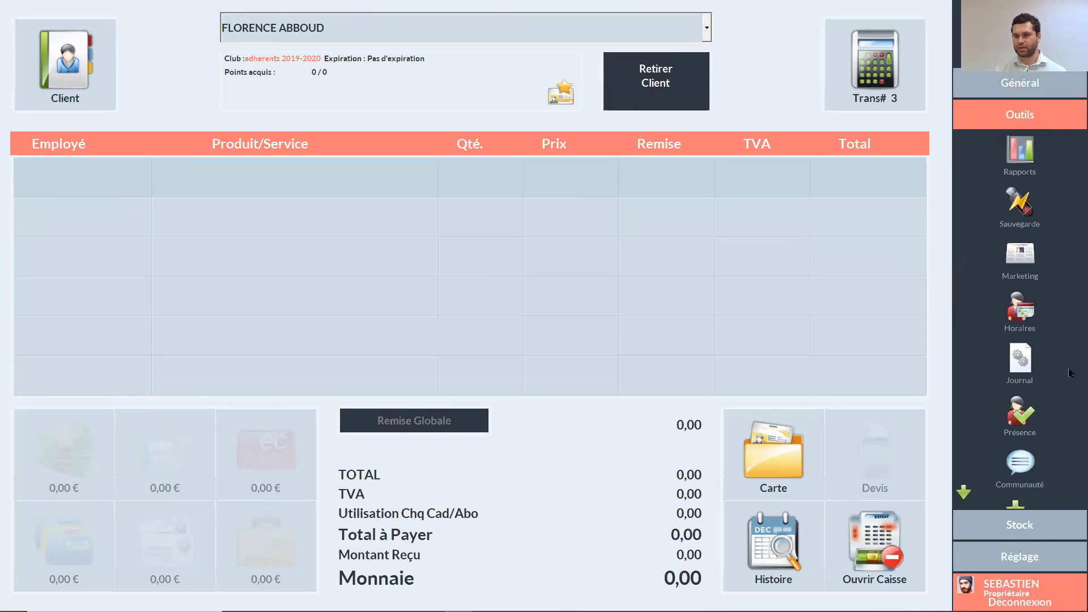
pyautogui.click(1027, 525)
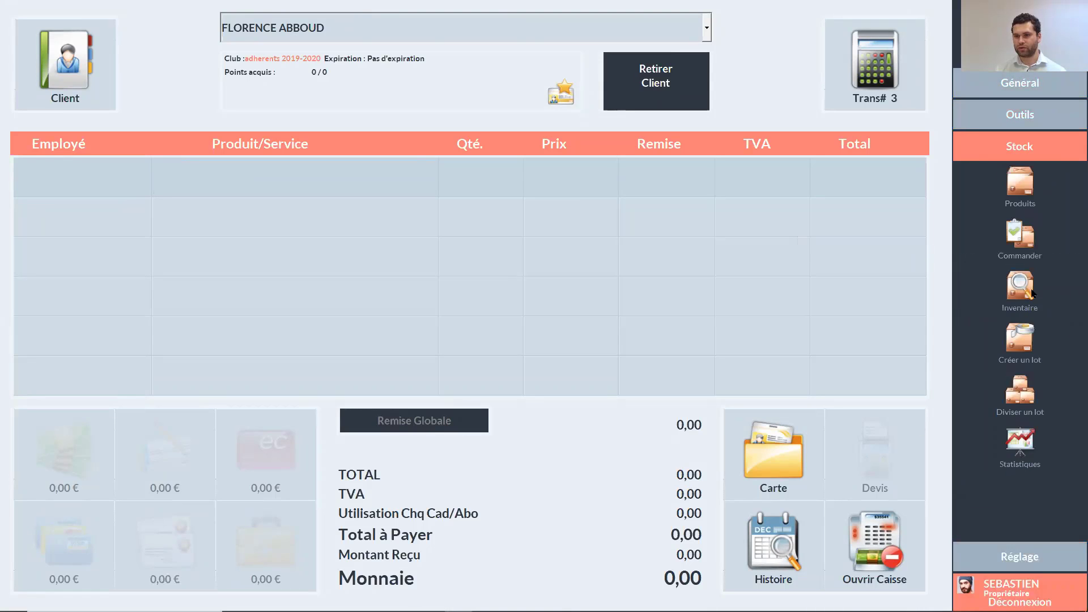
pyautogui.click(1025, 244)
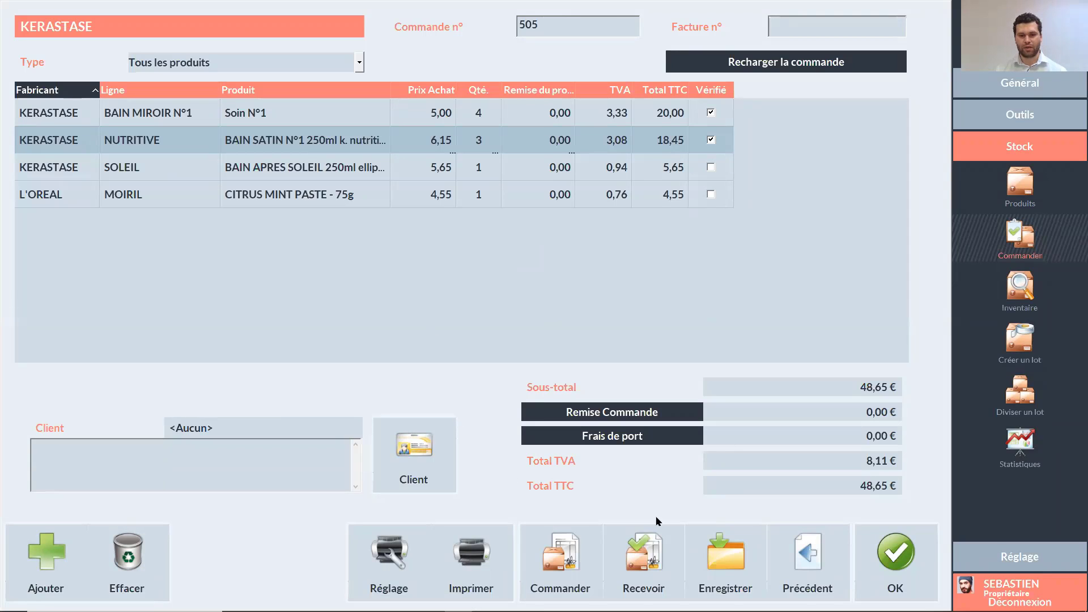
# Step: Close the KERASTASE order and save its changes without placing it
pyautogui.click(560, 566)
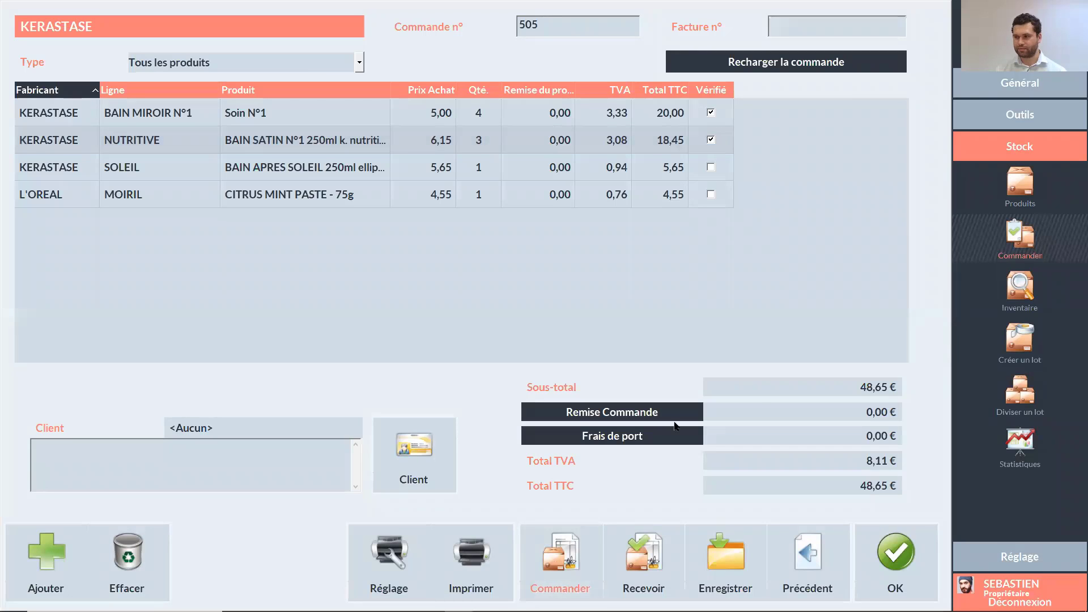
pyautogui.click(868, 542)
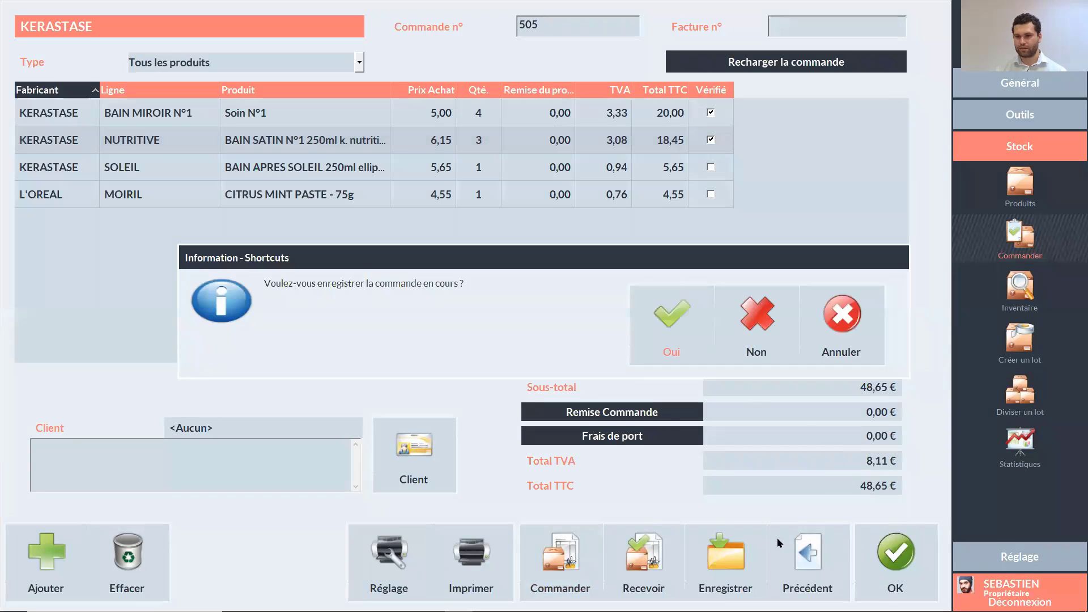
pyautogui.click(679, 347)
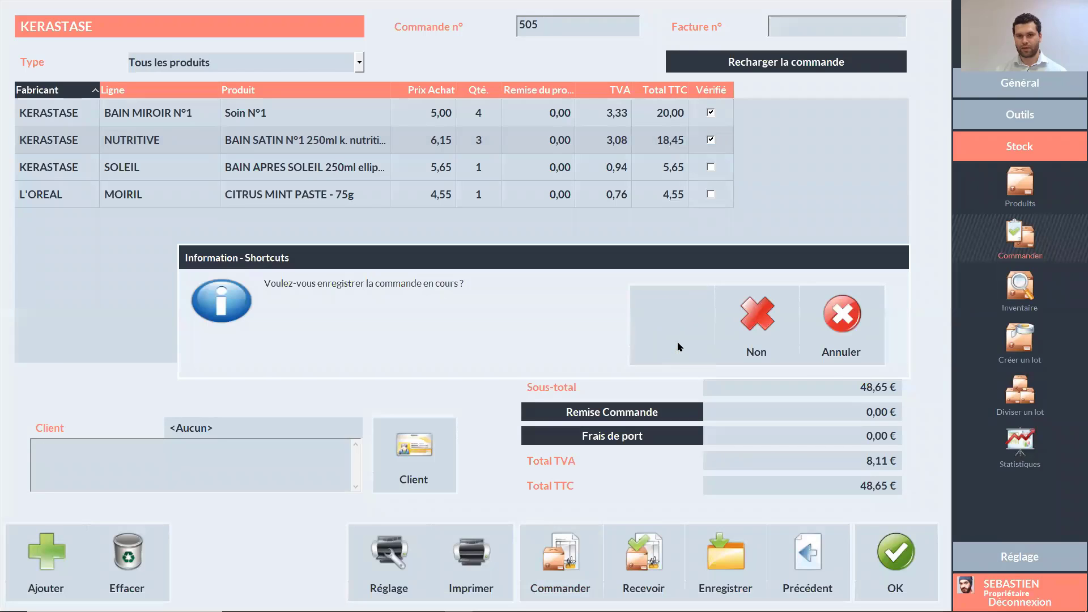
pyautogui.click(758, 354)
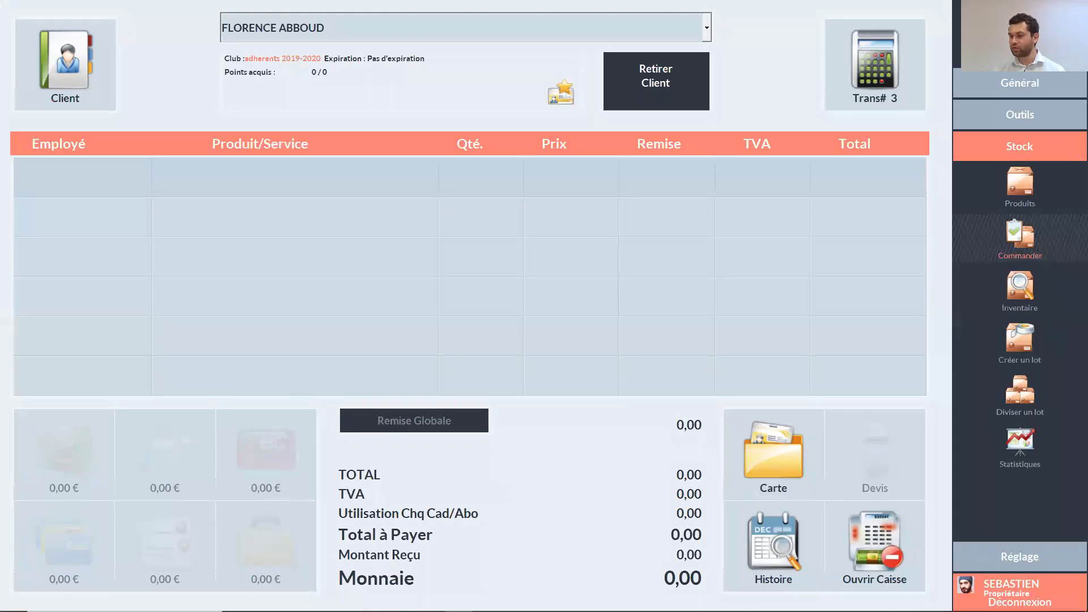
# Step: Set the packaging quantity (Conditionnement) of BAIN SATIN N°1 250ml in the KERASTASE NUTRITIVE line to 6 and close the product list
pyautogui.click(1009, 190)
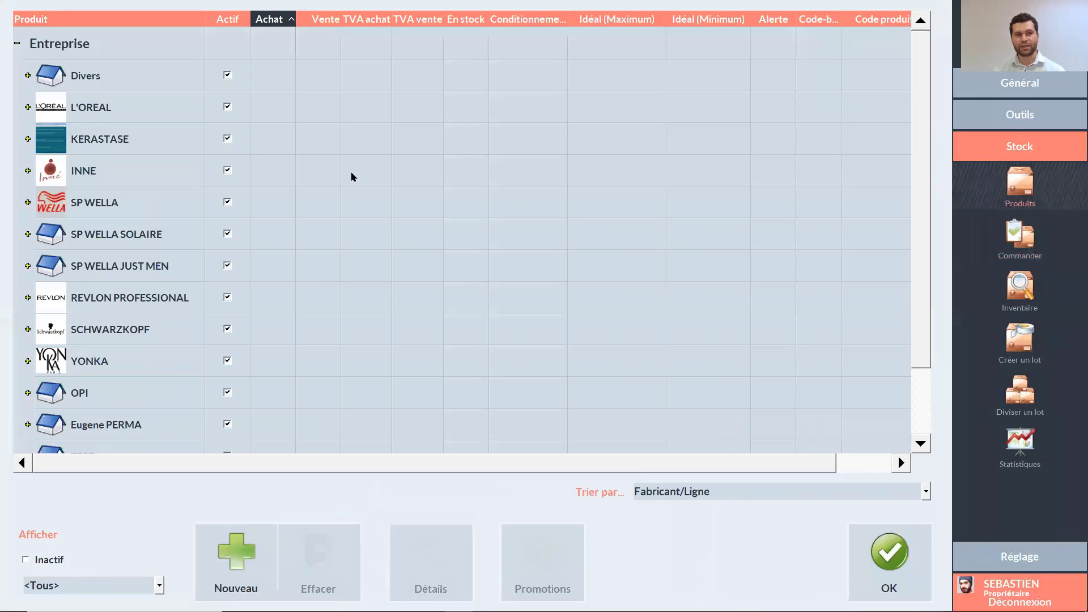
pyautogui.click(27, 139)
pyautogui.click(39, 170)
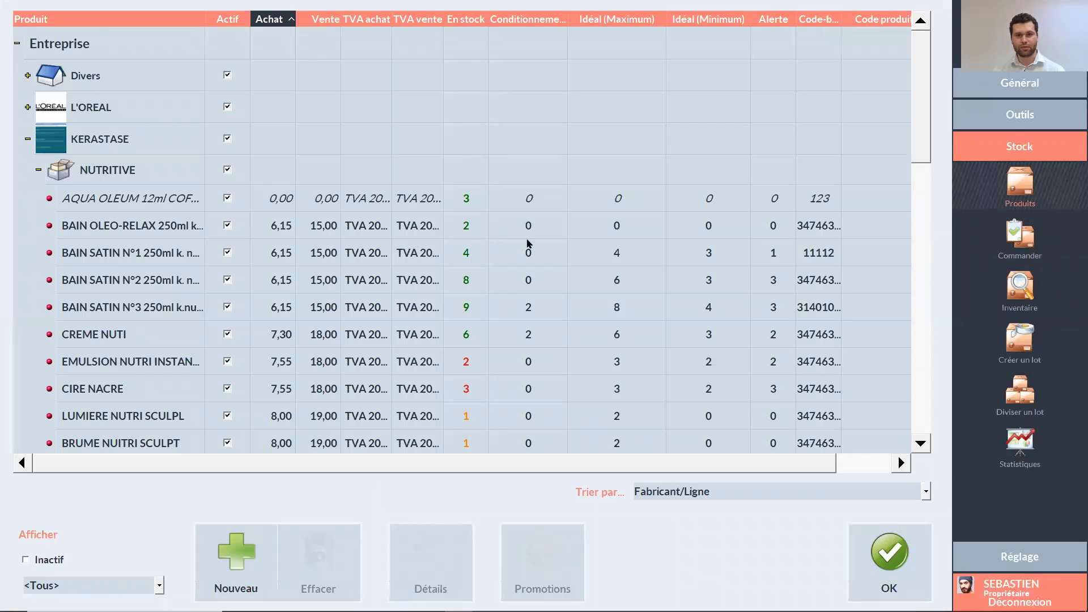
pyautogui.click(528, 248)
pyautogui.click(530, 250)
pyautogui.write('6')
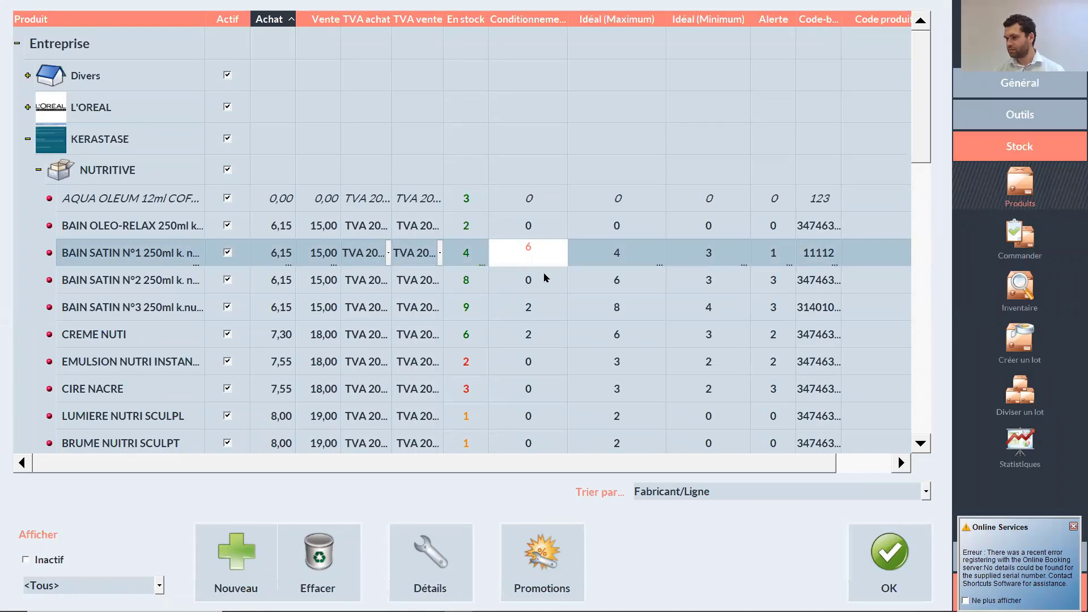
pyautogui.click(1073, 527)
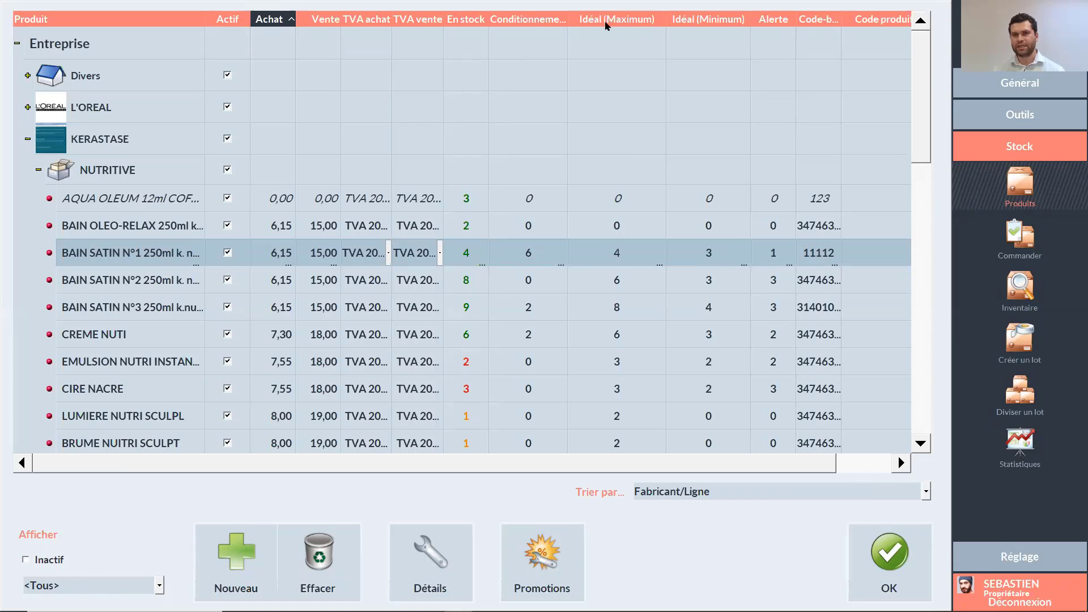
pyautogui.click(628, 208)
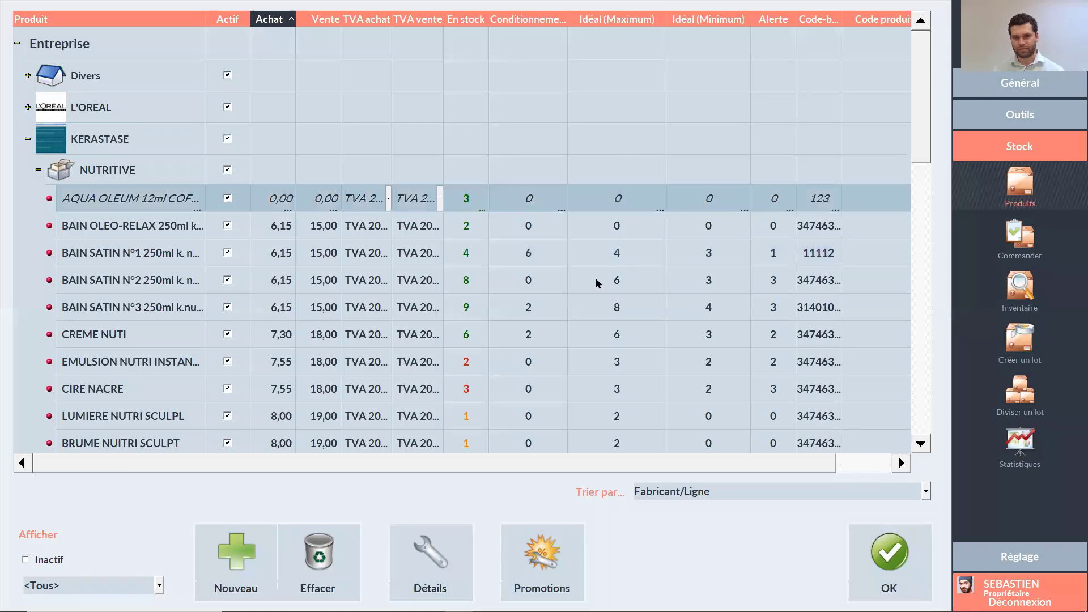
pyautogui.click(541, 242)
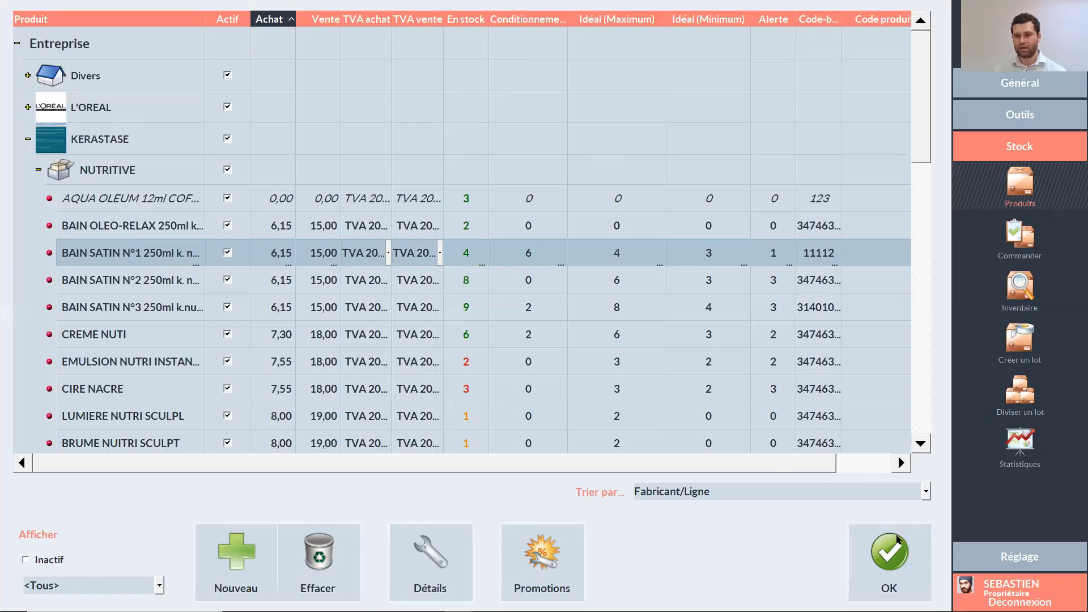
pyautogui.click(897, 537)
# Step: Reopen the saved KERASTASE order for editing and set the quantity of Soin N°1 to 2
pyautogui.click(1024, 239)
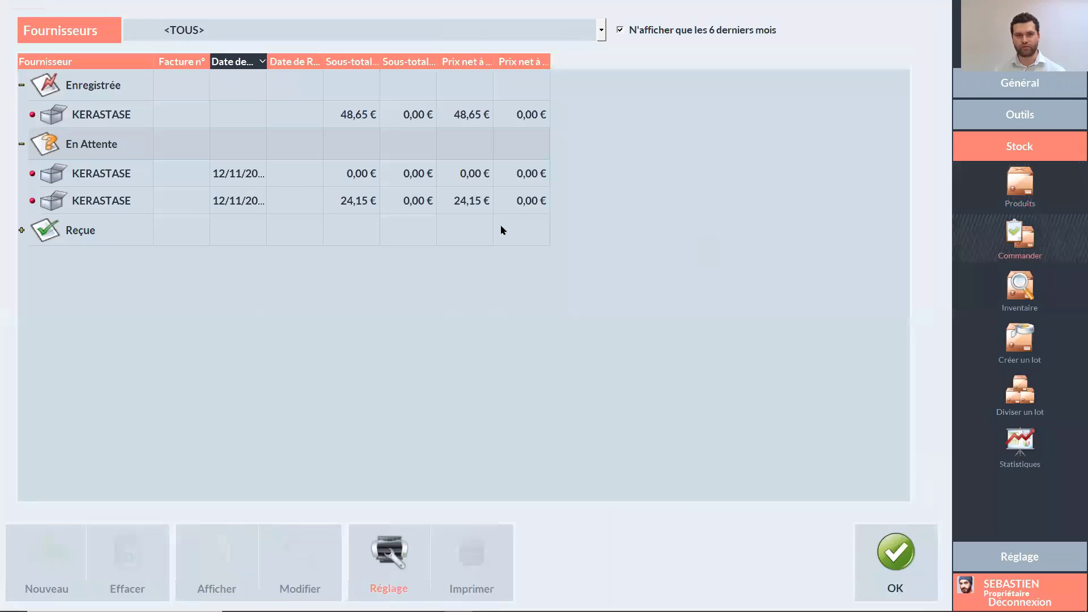
pyautogui.click(103, 112)
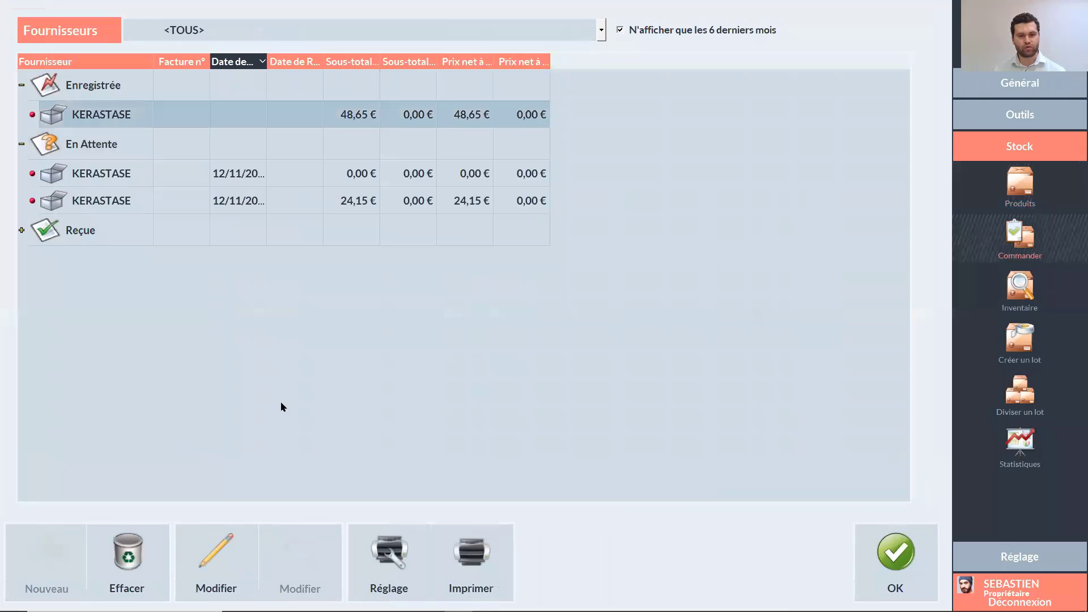
pyautogui.click(220, 552)
pyautogui.click(491, 117)
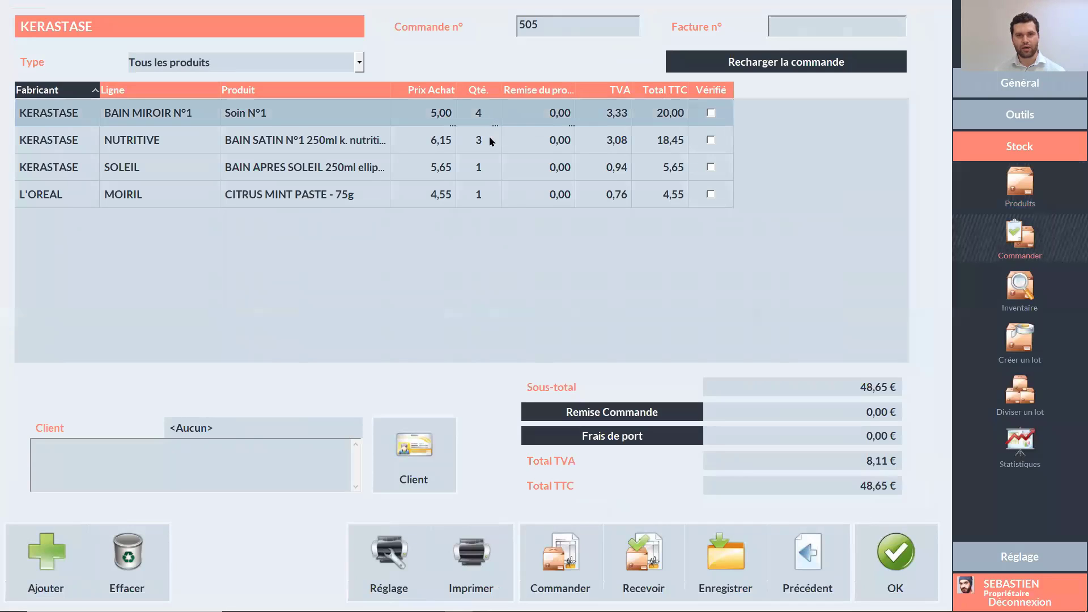
pyautogui.click(491, 109)
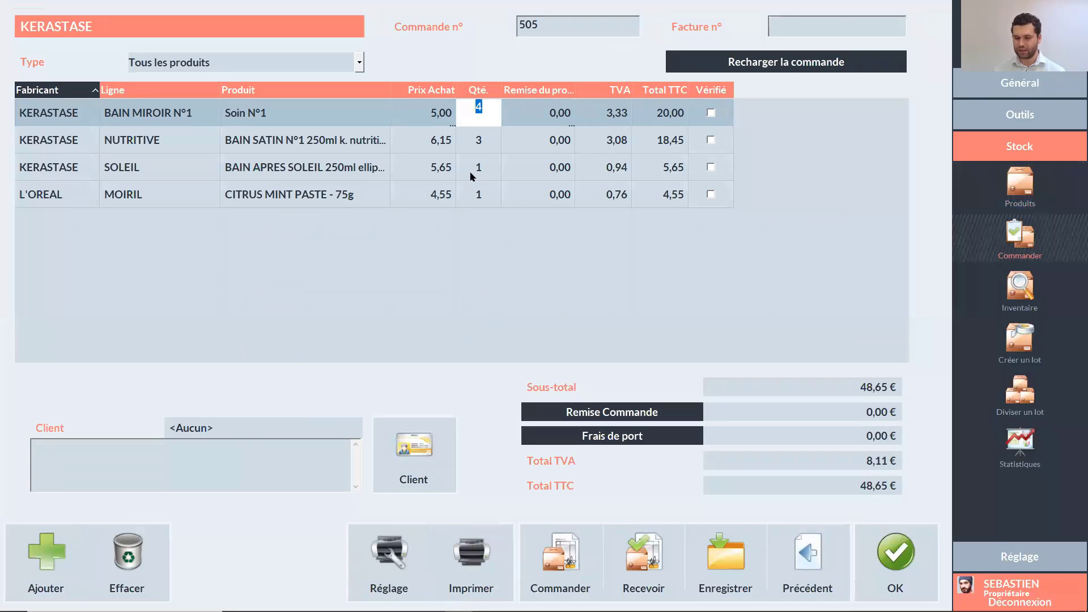
pyautogui.write('2')
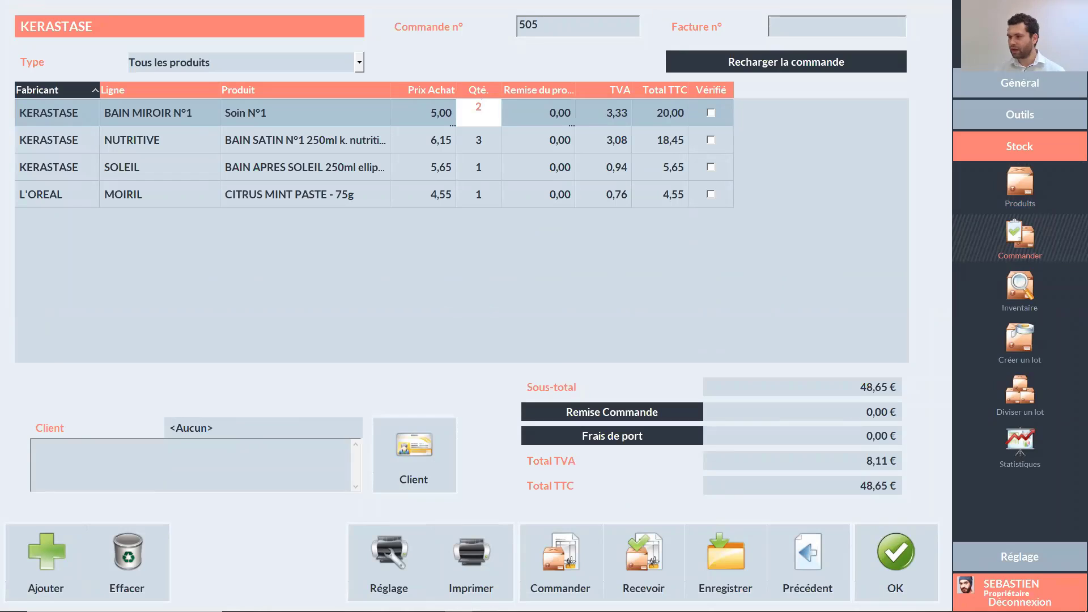
pyautogui.press('Return')
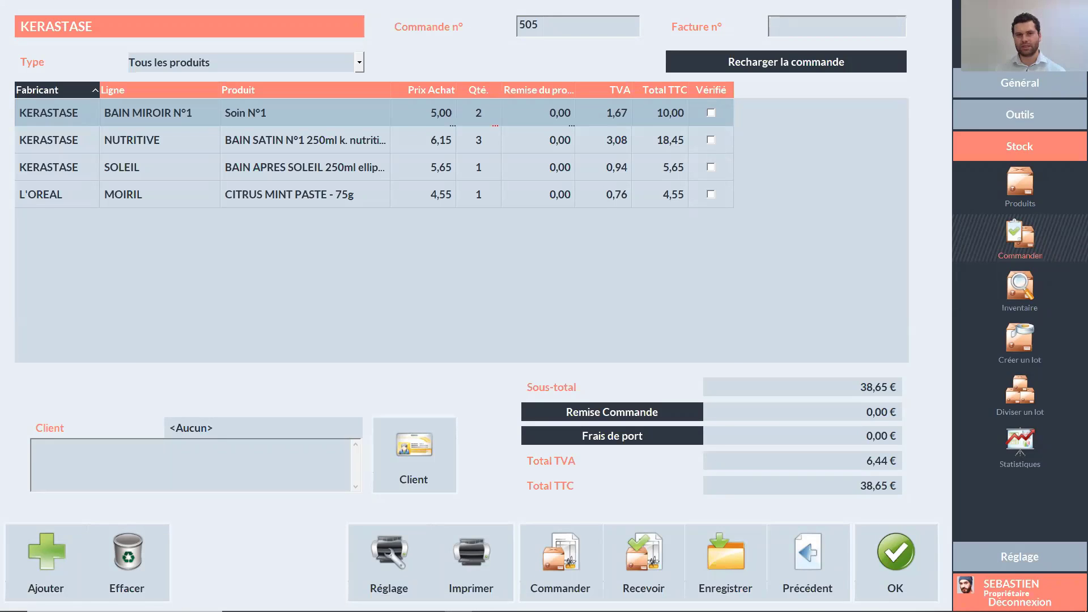
pyautogui.click(478, 111)
pyautogui.click(477, 110)
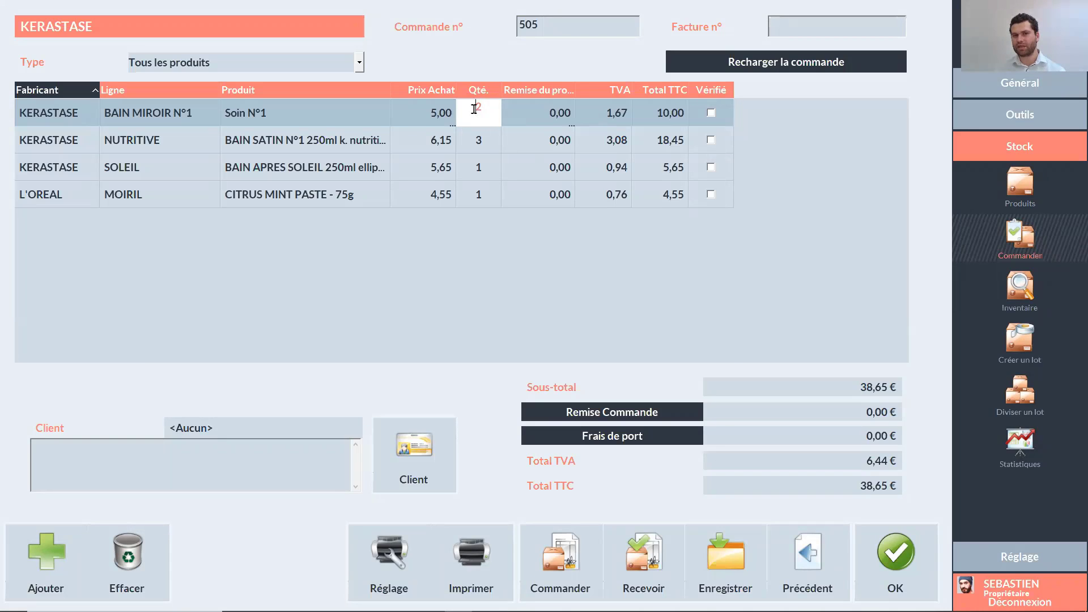
pyautogui.click(520, 257)
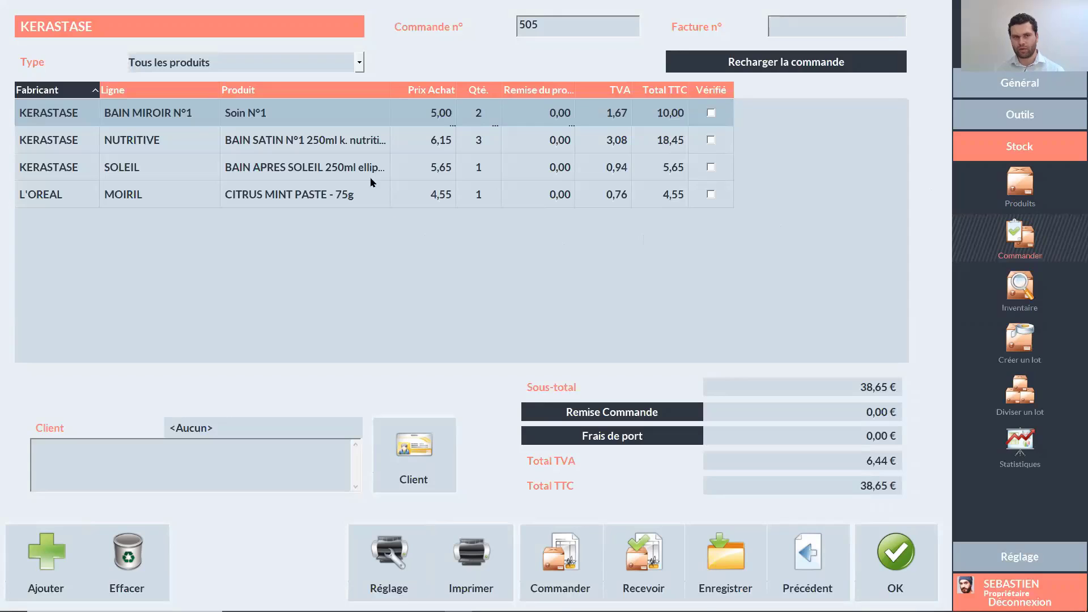
# Step: Open the order's product selection, expand the KERASTASE supplier and move the En stock column directly beside the product names
pyautogui.click(62, 550)
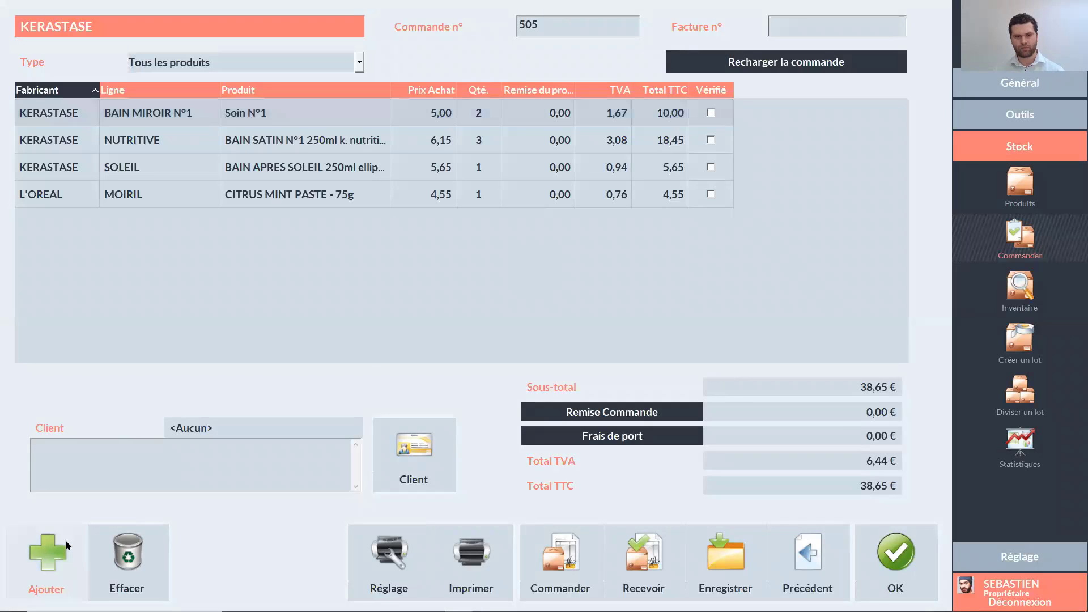
pyautogui.click(414, 211)
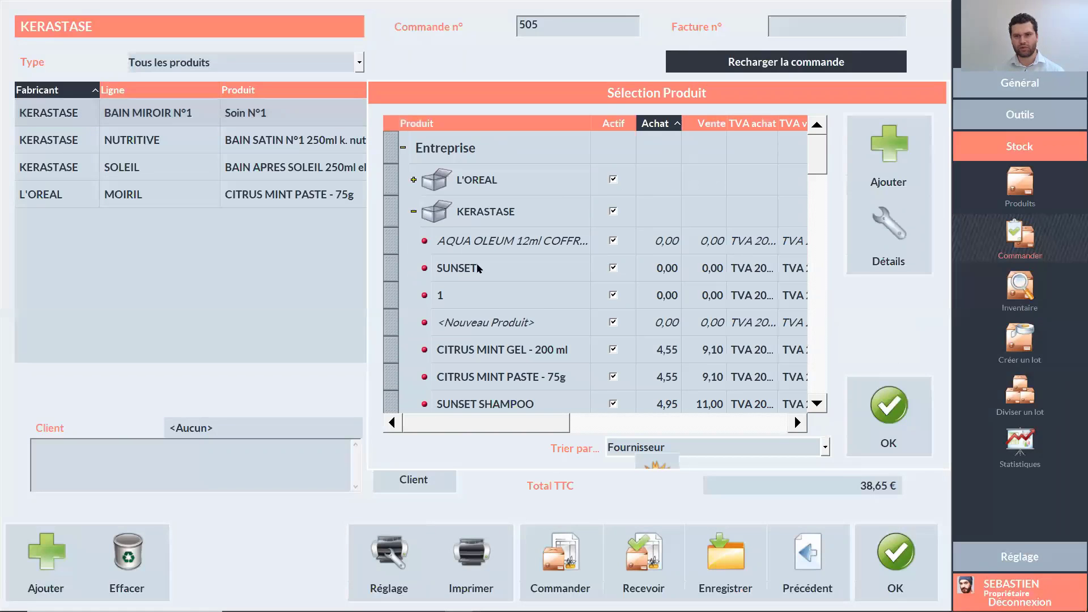
pyautogui.click(544, 322)
pyautogui.moveTo(534, 425); pyautogui.dragTo(496, 420)
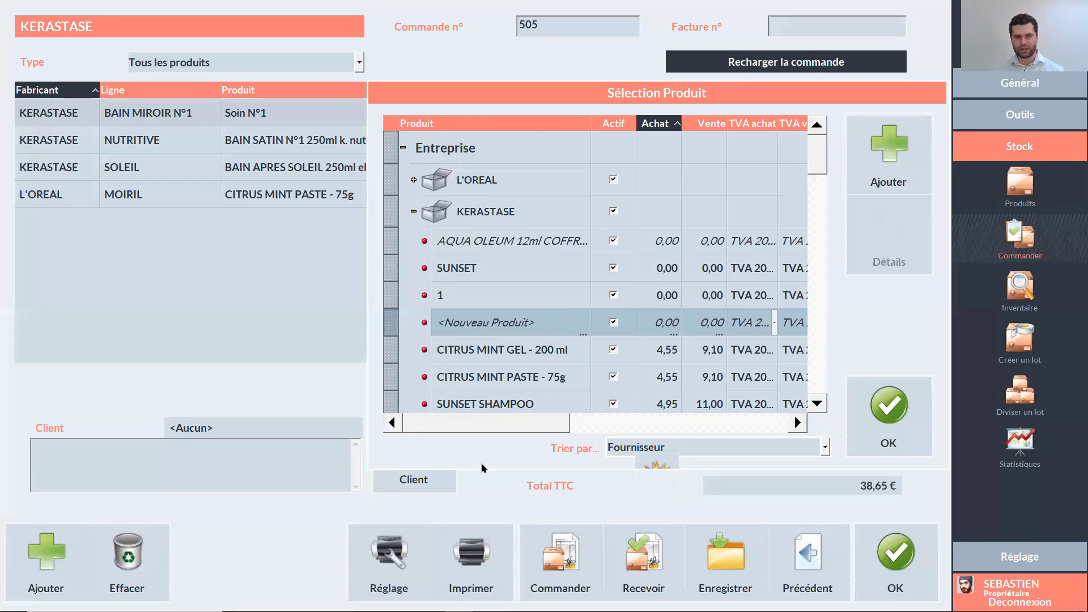
pyautogui.moveTo(495, 427); pyautogui.dragTo(571, 424)
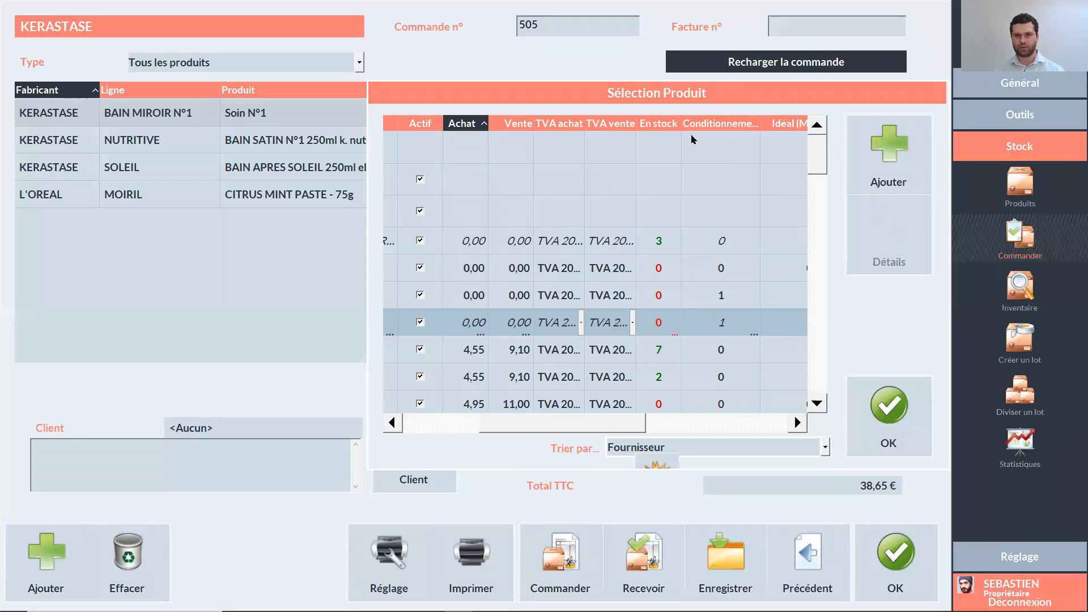
pyautogui.click(656, 128)
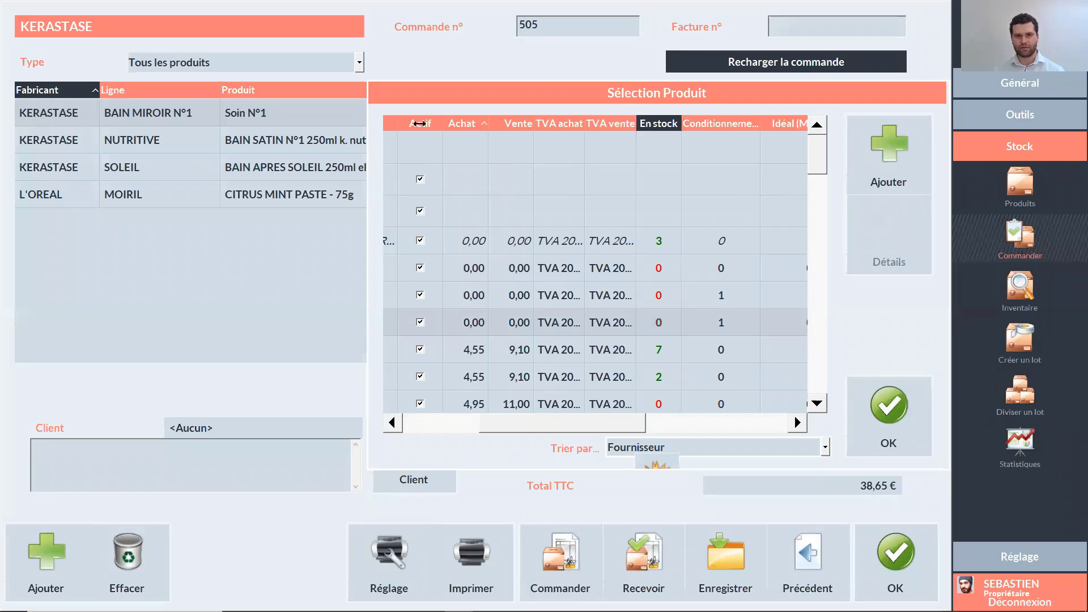
pyautogui.moveTo(405, 124); pyautogui.dragTo(405, 125)
pyautogui.moveTo(528, 424); pyautogui.dragTo(466, 423)
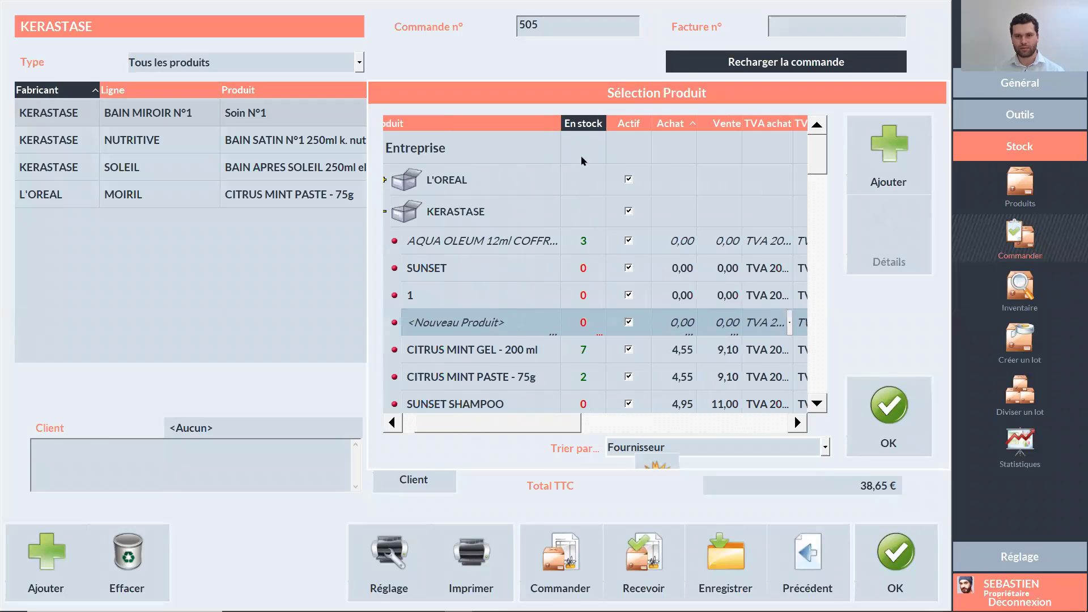
# Step: Check the stock levels of the CITRUS MINT and SUNSET SHAMPOO products, then close the product selection without adding anything
pyautogui.scroll(-1, 531, 333)
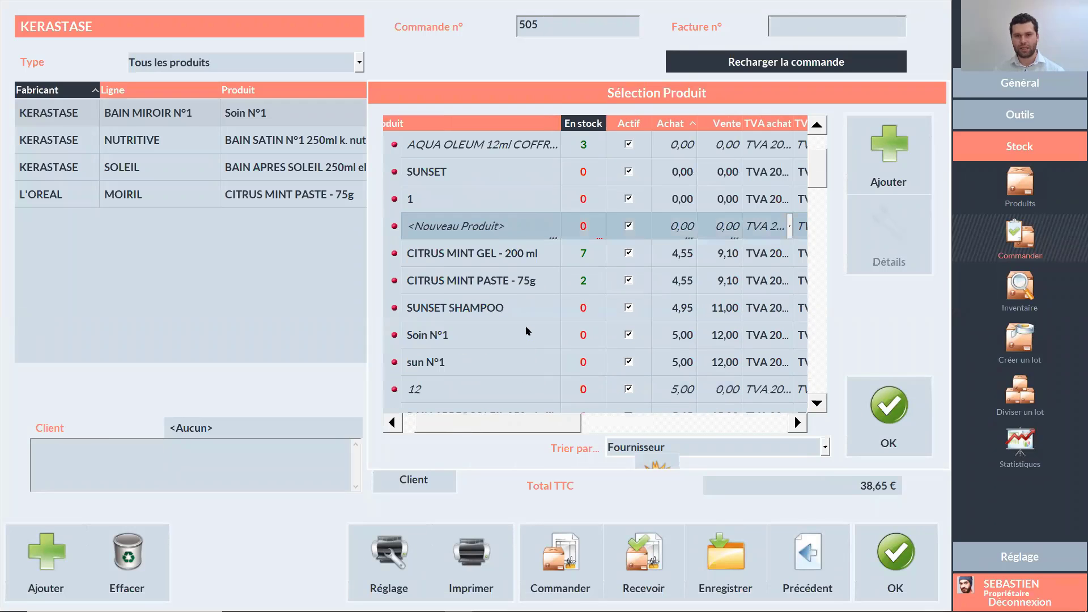
pyautogui.click(587, 262)
pyautogui.click(587, 306)
pyautogui.click(567, 283)
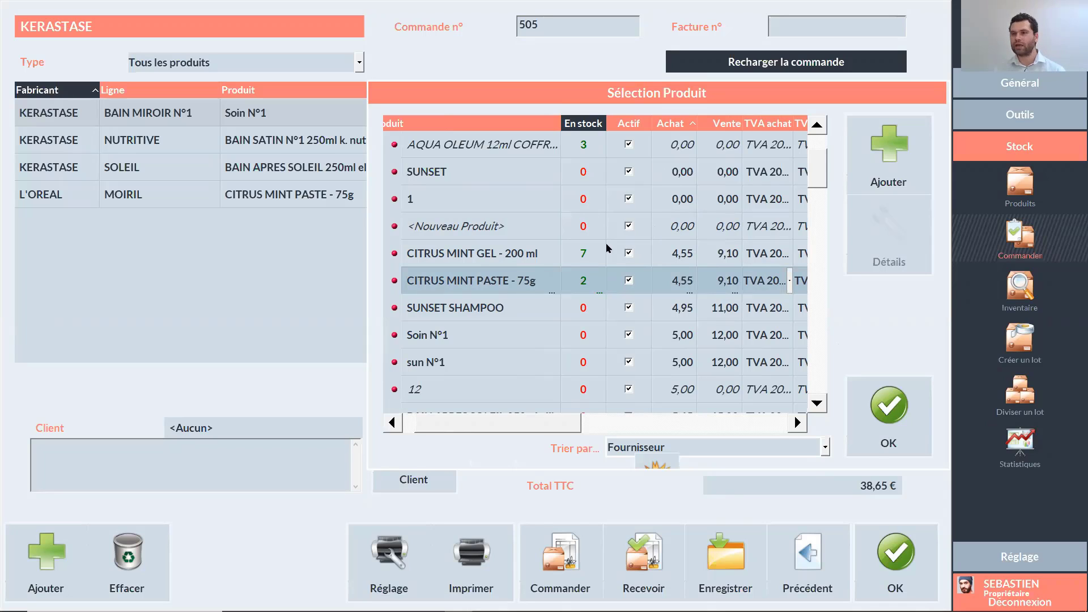
pyautogui.click(907, 409)
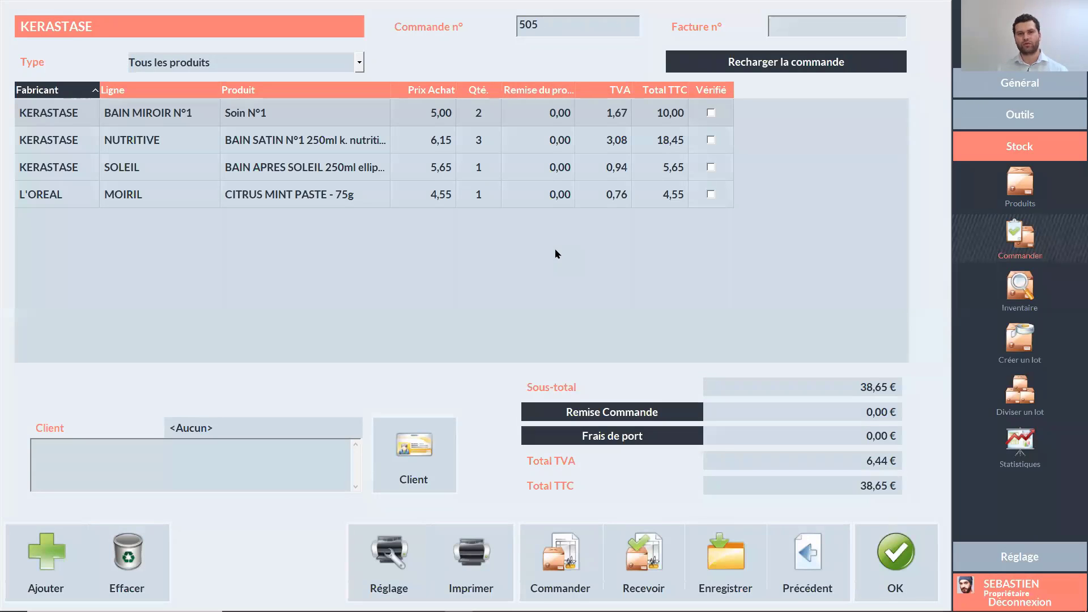
# Step: In the product list, set the ideal minimum (Idéal Minimum) of BAIN SATIN N°1 250ml in KERASTASE NUTRITIVE to 2
pyautogui.click(1024, 187)
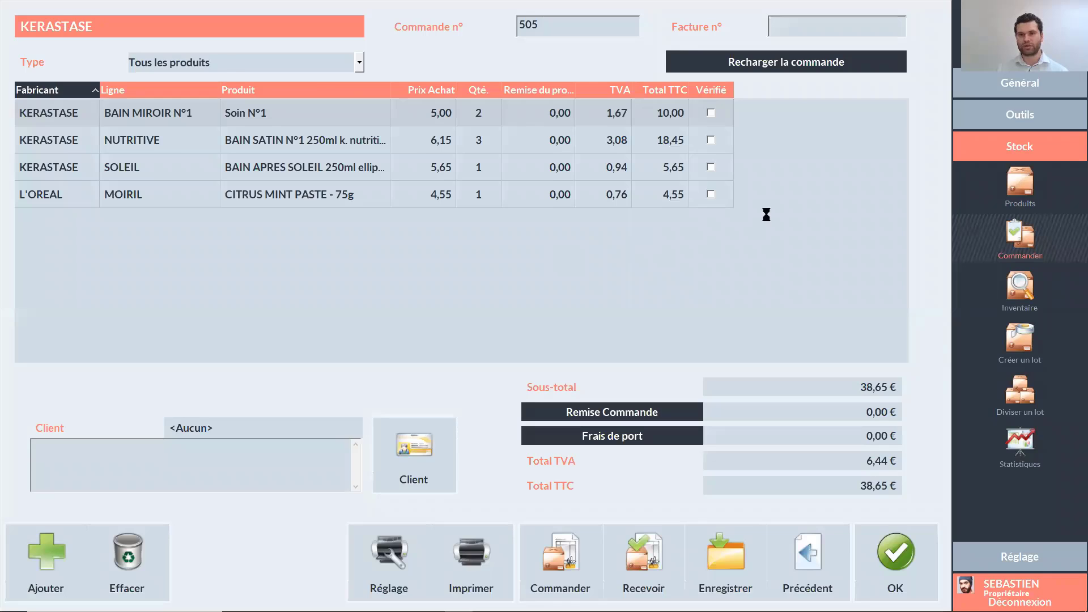
pyautogui.click(28, 140)
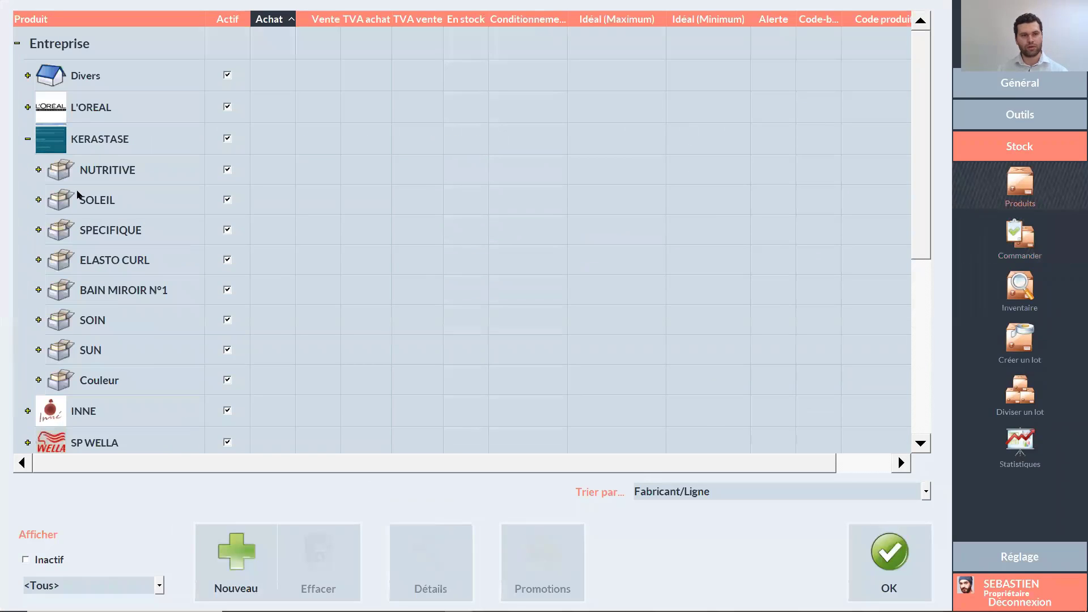
pyautogui.click(38, 170)
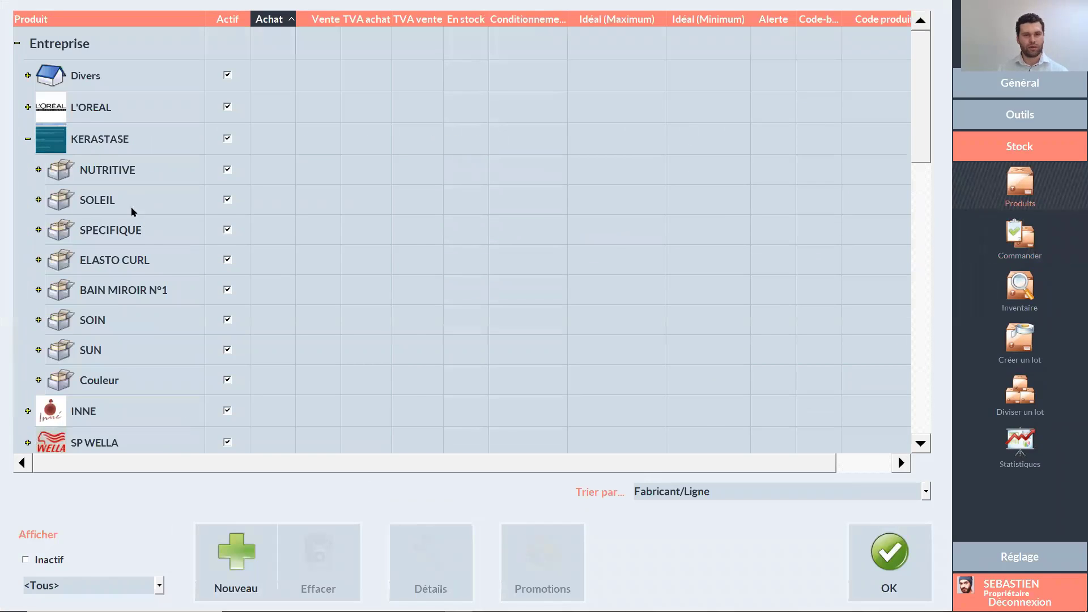
pyautogui.click(717, 256)
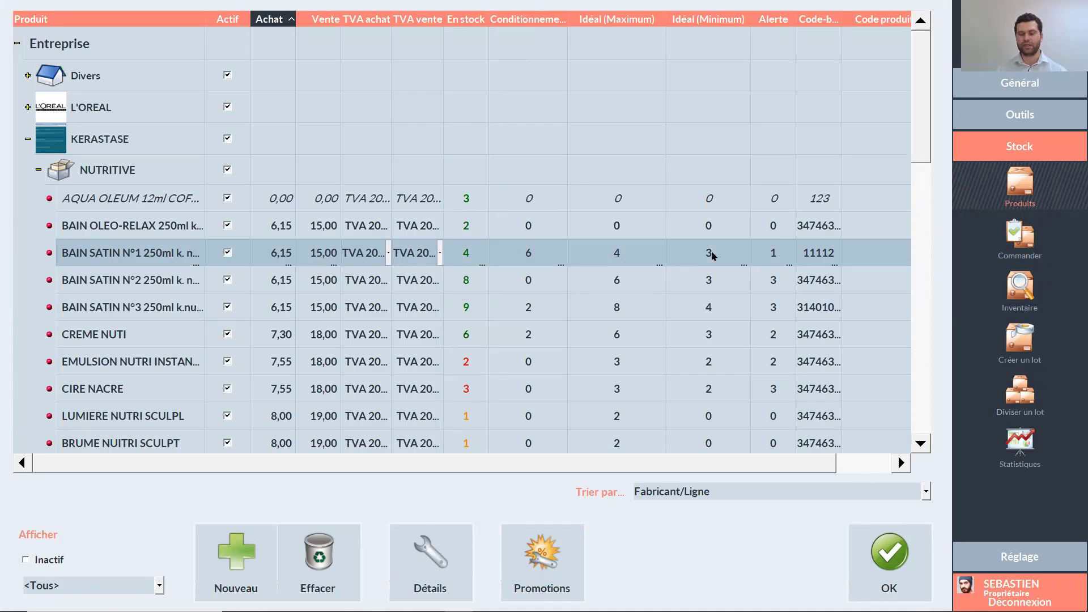
pyautogui.click(719, 253)
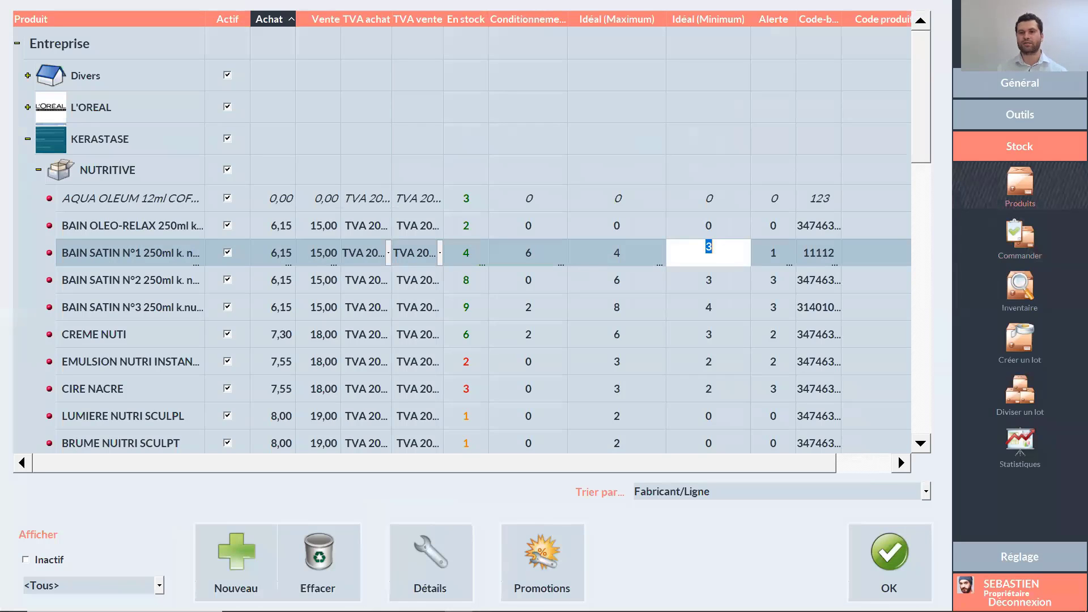
pyautogui.write('2')
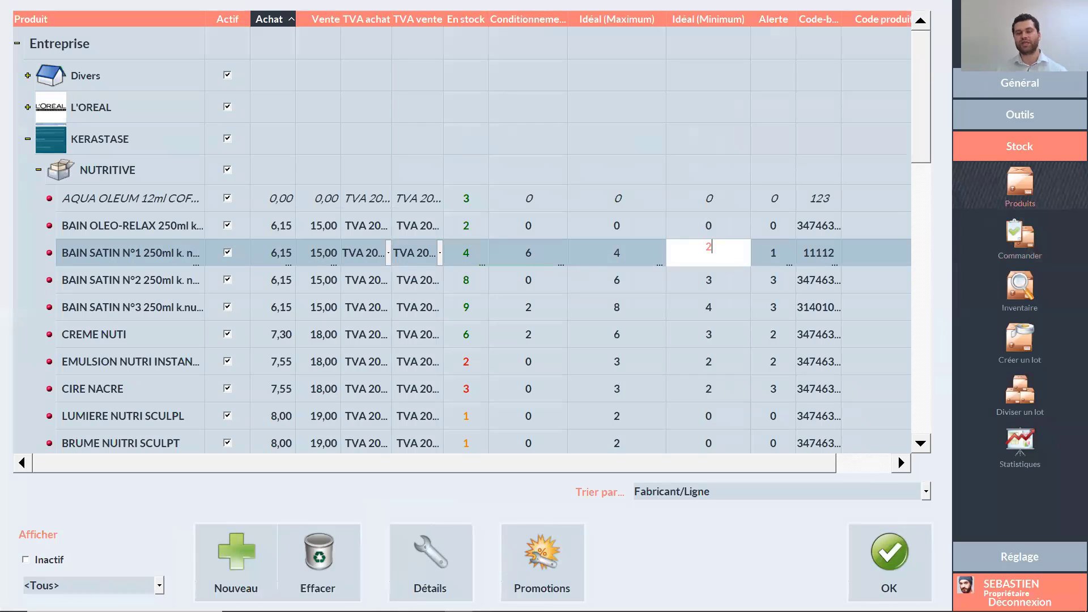
pyautogui.click(712, 237)
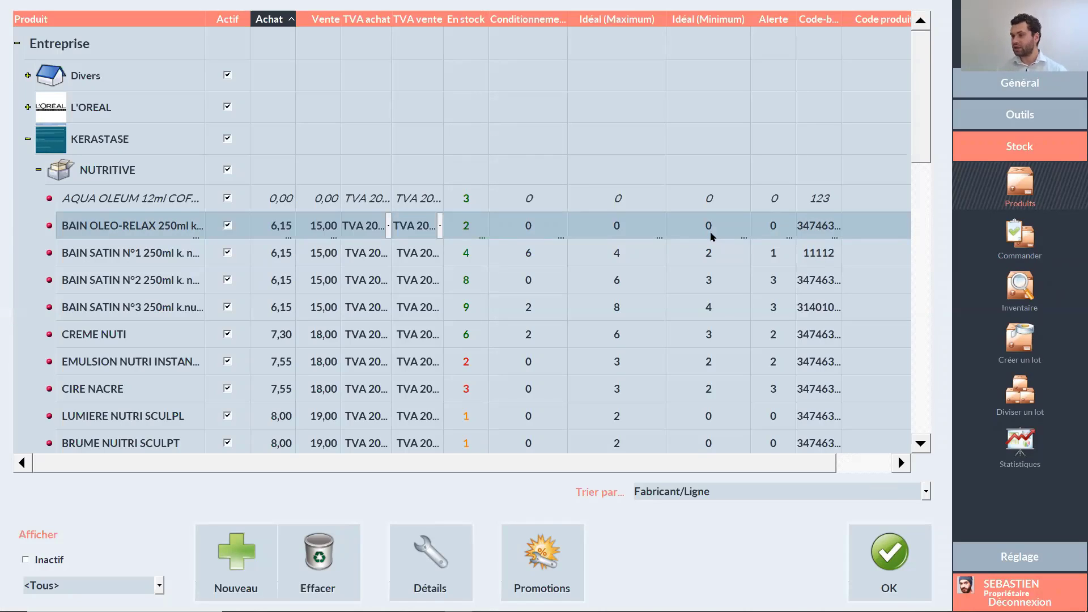
pyautogui.click(700, 210)
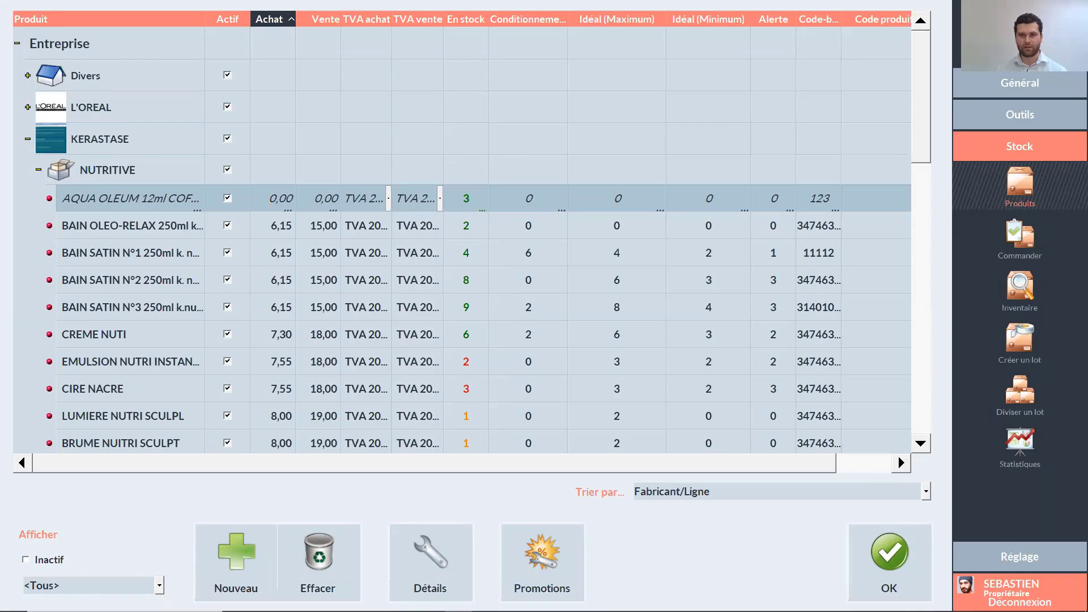
# Step: Set the alert level (Alerte) of BAIN SATIN N°1 250ml to 0
pyautogui.click(774, 253)
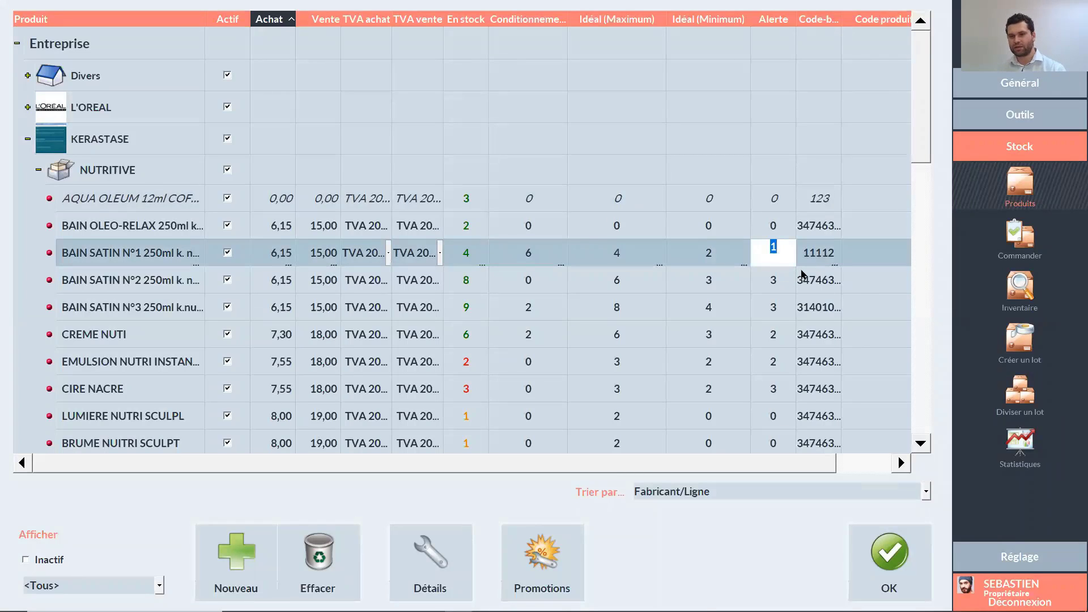
pyautogui.write('0')
pyautogui.press('Return')
pyautogui.click(783, 281)
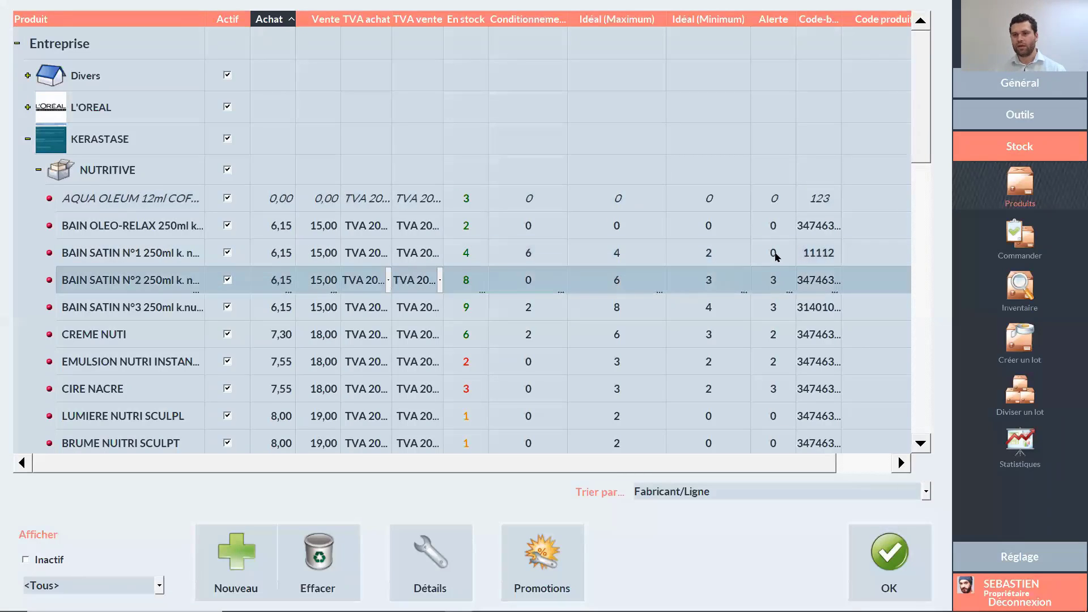
pyautogui.click(782, 260)
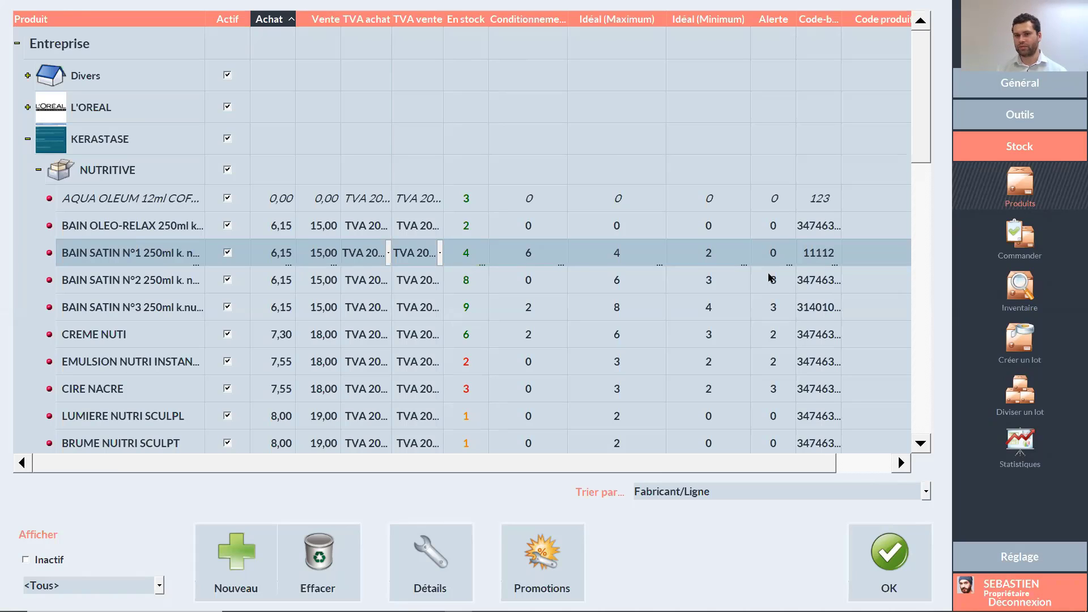
# Step: Set the stock quantity (En stock) of AQUA OLEUM 12ml in the NUTRITIVE line to 1
pyautogui.click(541, 206)
pyautogui.click(529, 207)
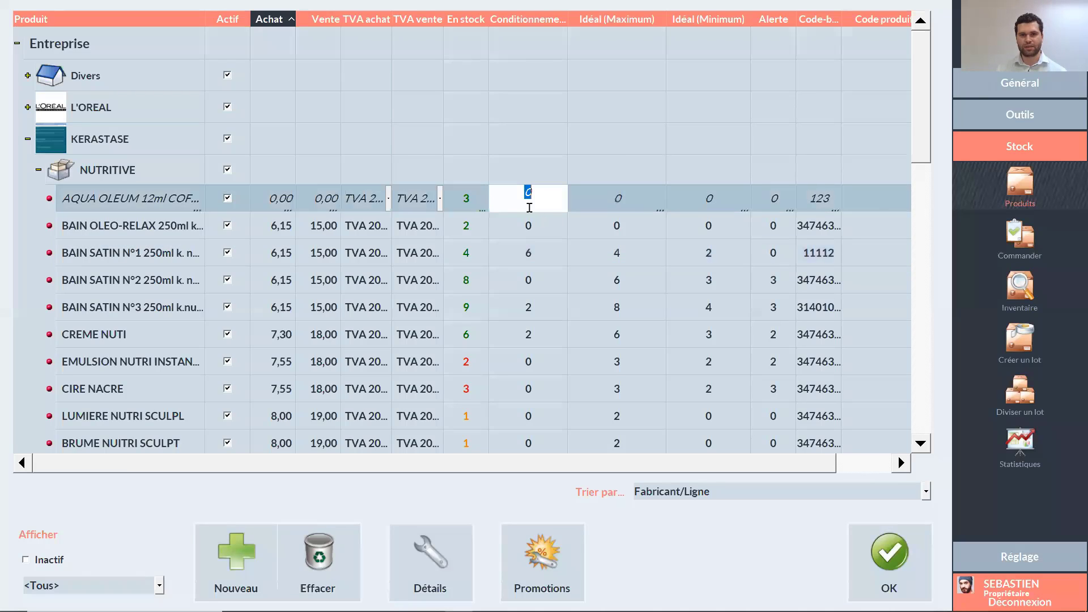
pyautogui.click(475, 205)
pyautogui.write('1')
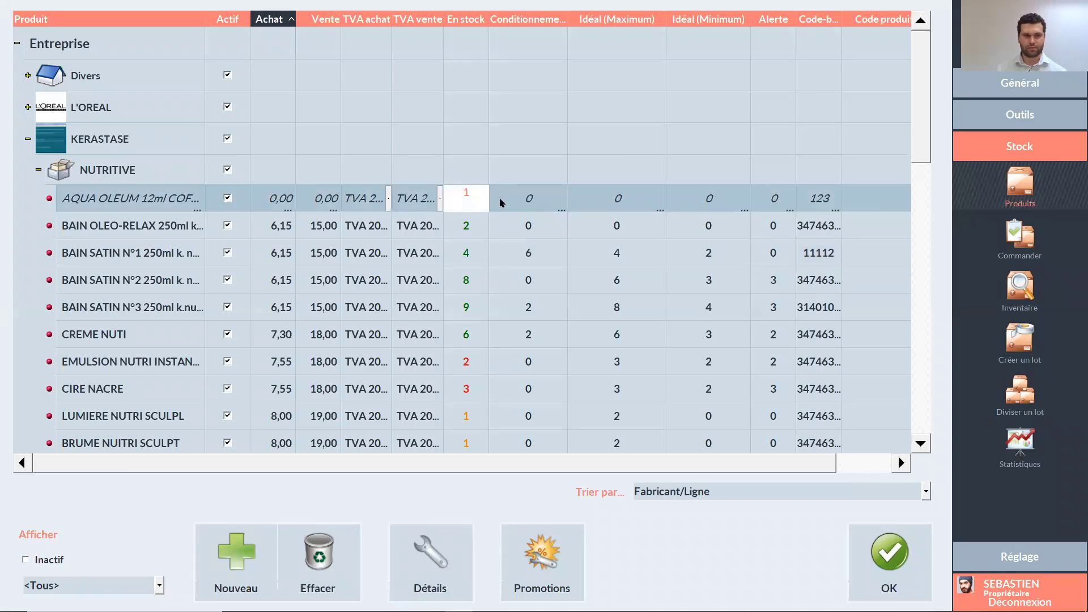
pyautogui.click(496, 252)
# Step: Set the stock quantity of BAIN OLEO-RELAX 250ml to 1 and its barcode to 2222
pyautogui.click(474, 233)
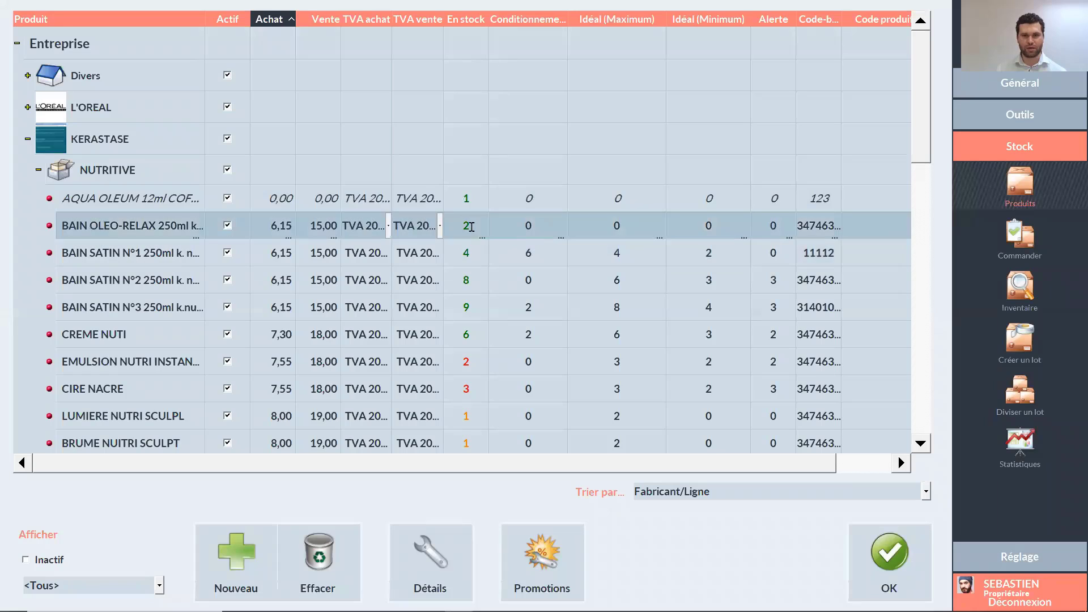
pyautogui.click(471, 227)
pyautogui.write('1')
pyautogui.click(465, 281)
pyautogui.click(813, 226)
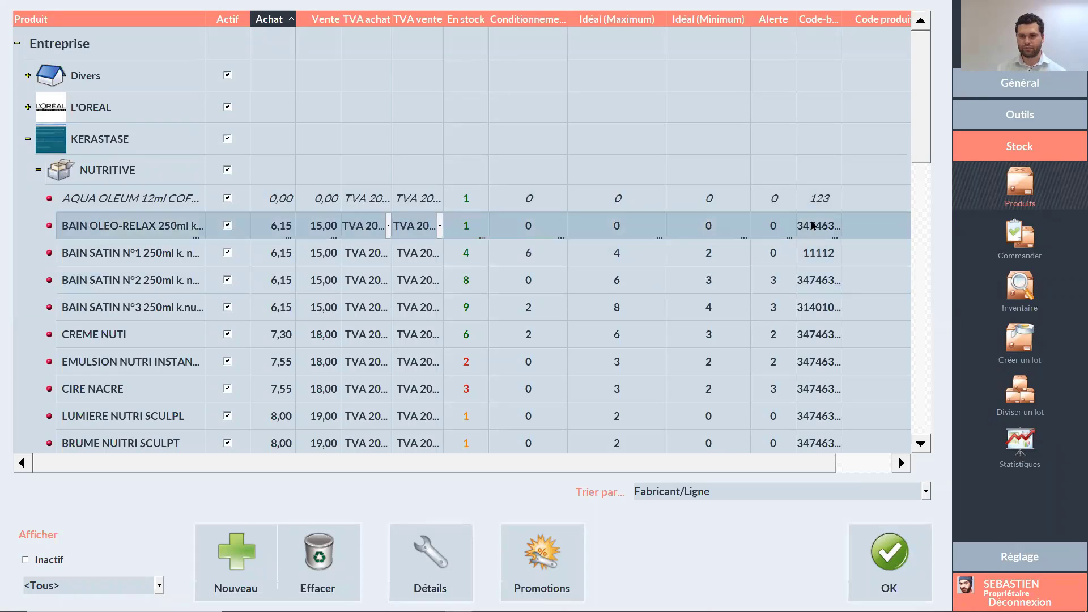
pyautogui.click(805, 226)
pyautogui.write('2222')
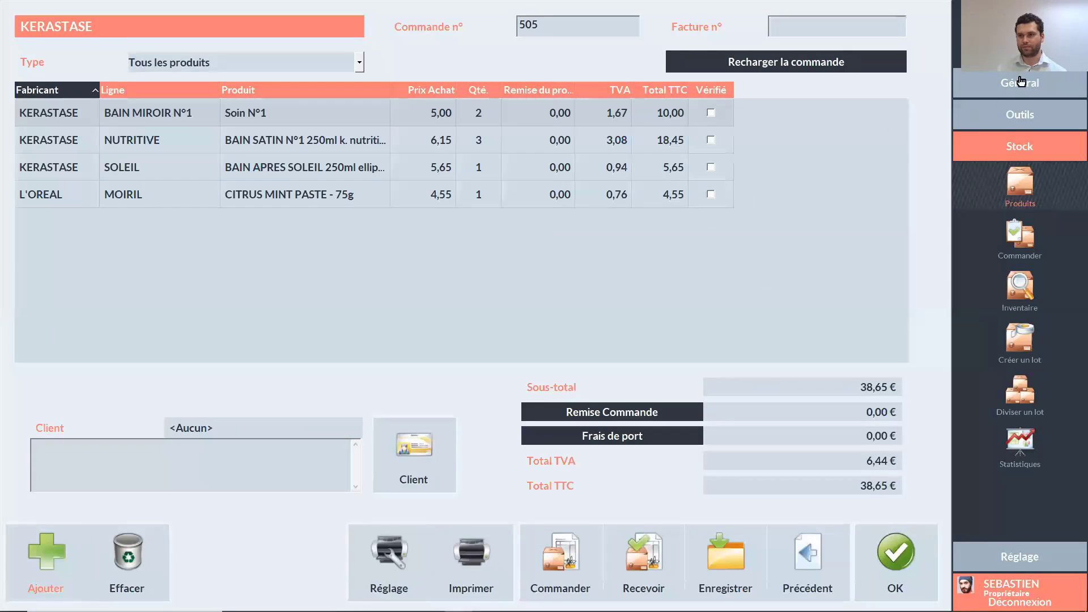
# Step: Switch to the checkout and add the product with barcode 2222 to the current client's transaction
pyautogui.click(1020, 82)
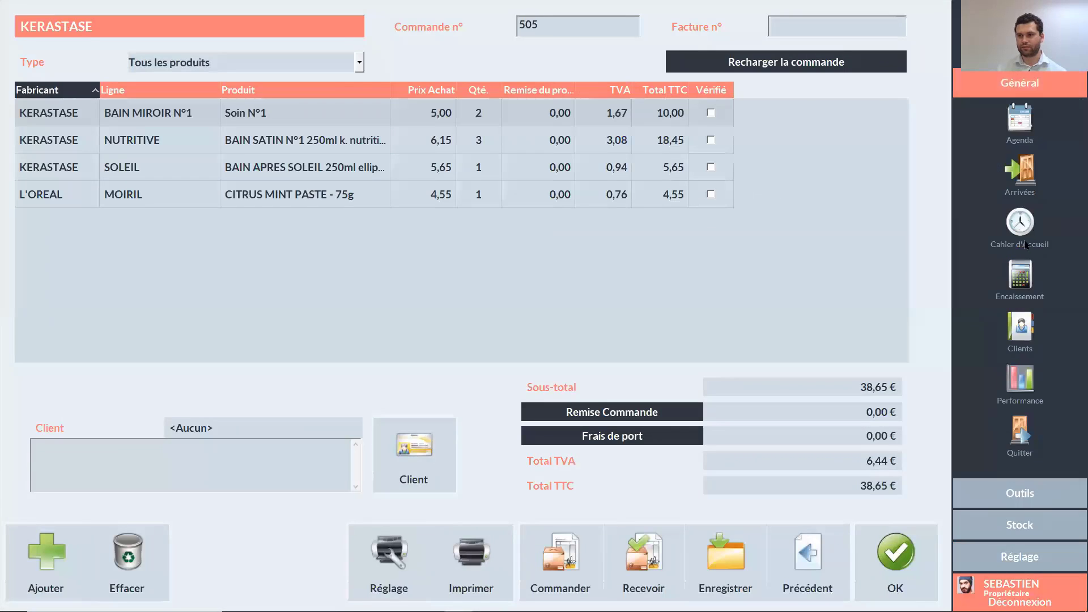
pyautogui.click(1021, 280)
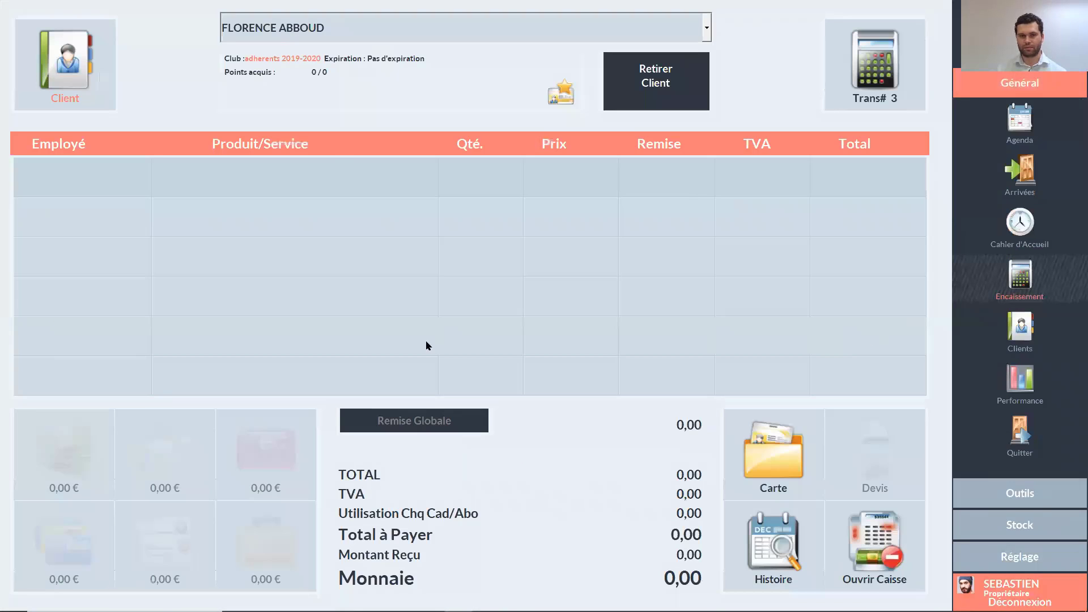
pyautogui.click(336, 263)
pyautogui.write('222')
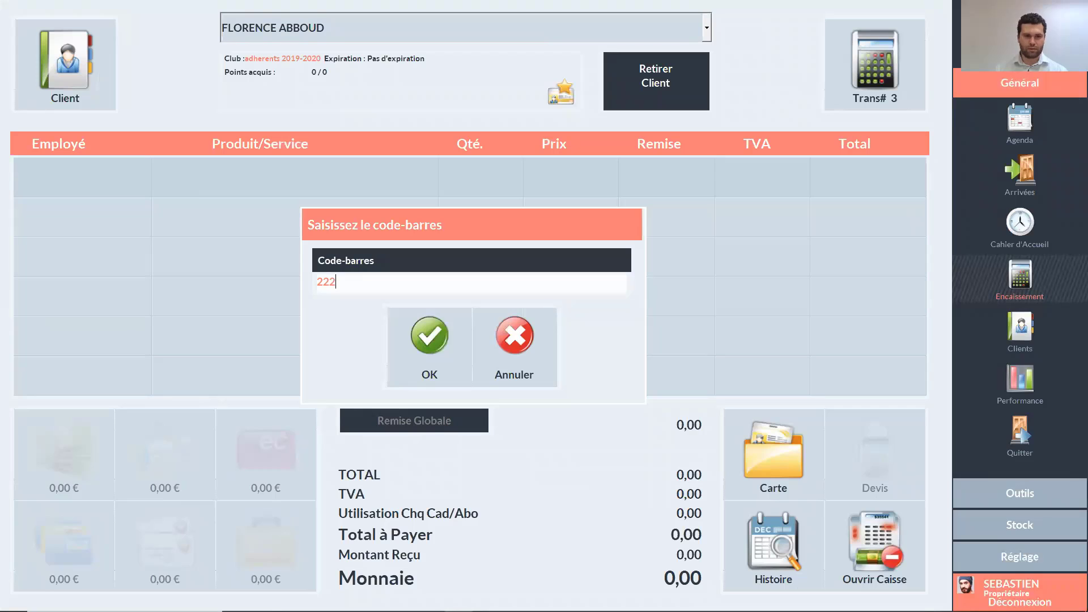
pyautogui.write('2')
pyautogui.click(395, 328)
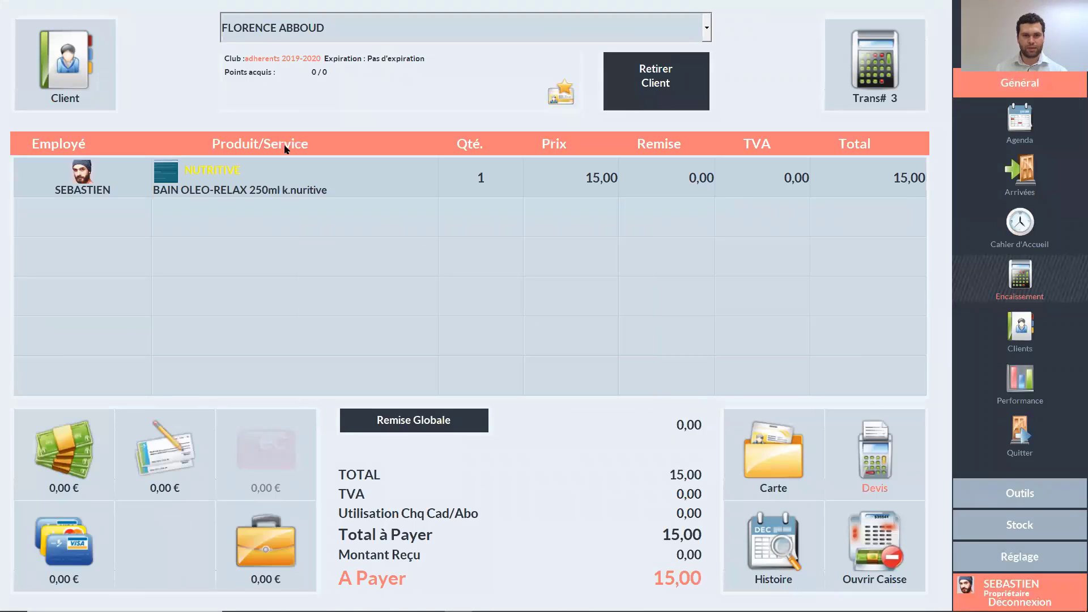
# Step: Pay for BAIN OLEO-RELAX in cash, complete the sale past the stock-level alert and cancel saving the receipt as PDF
pyautogui.click(80, 445)
pyautogui.click(645, 300)
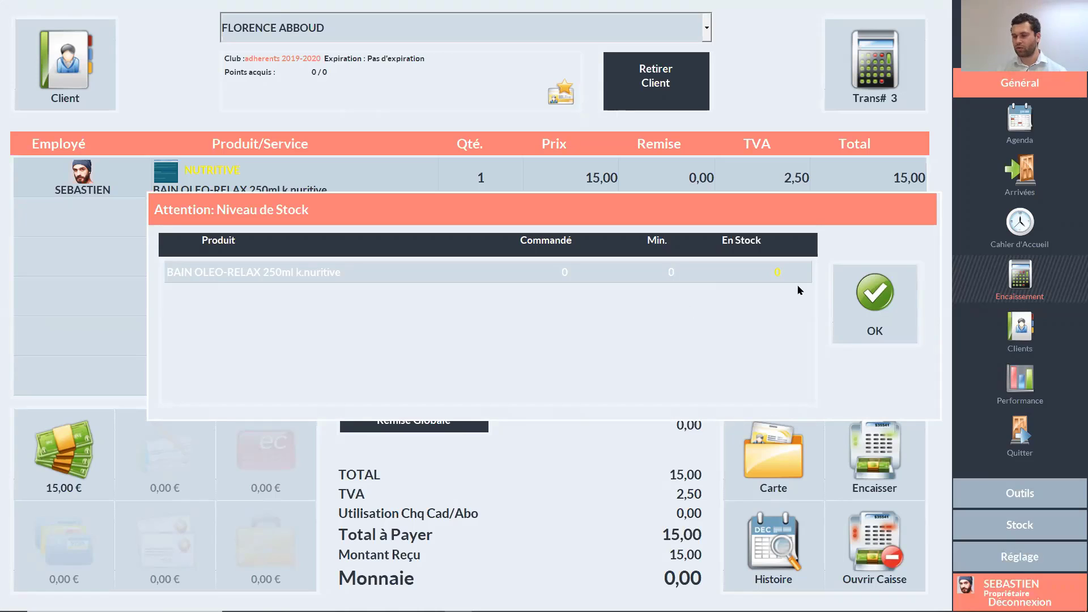
pyautogui.click(876, 353)
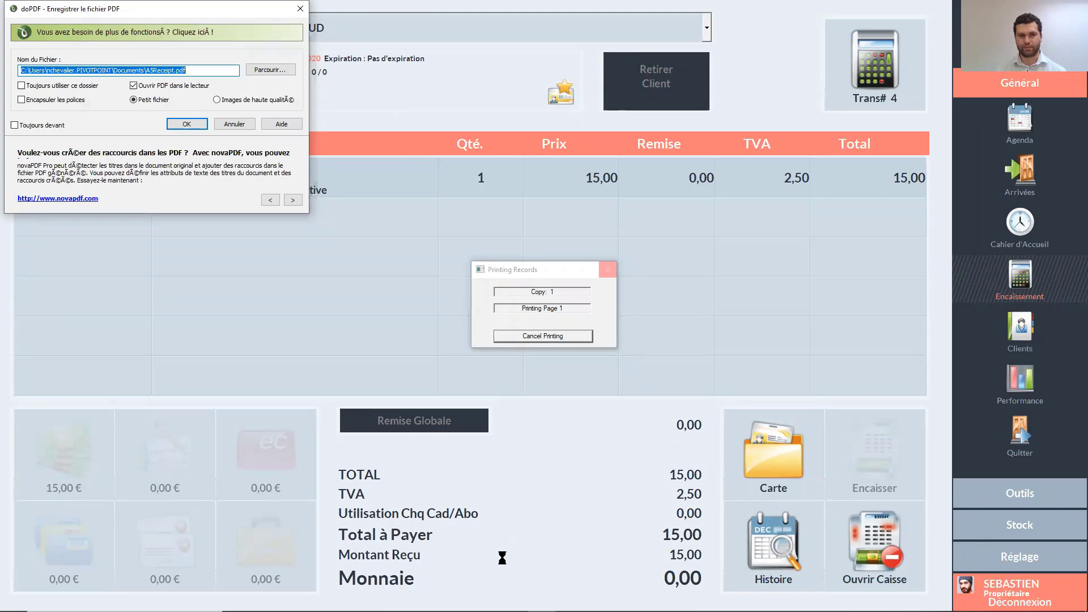
pyautogui.click(237, 125)
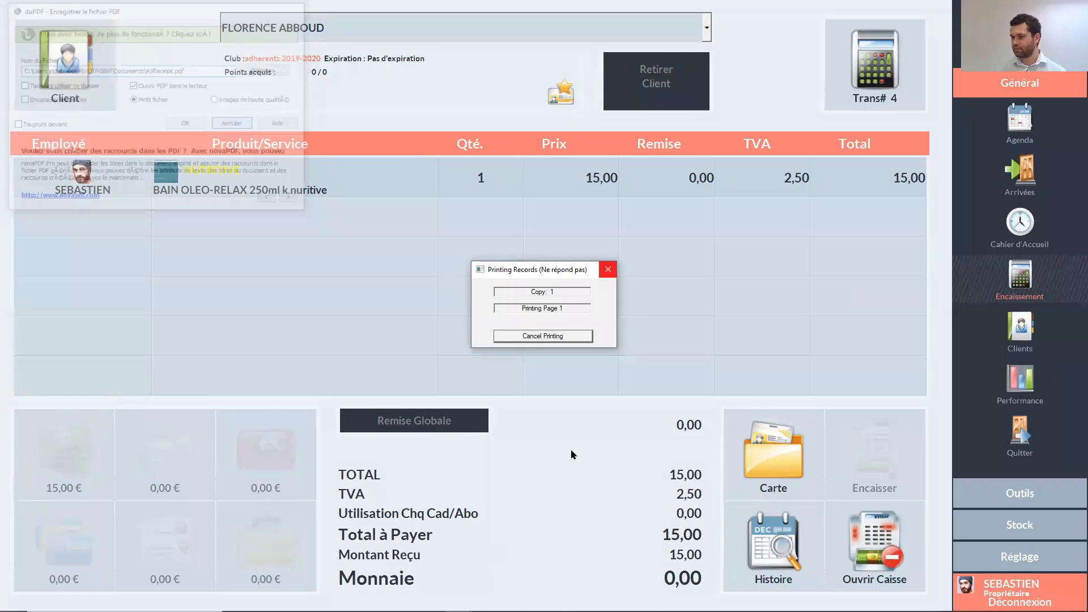